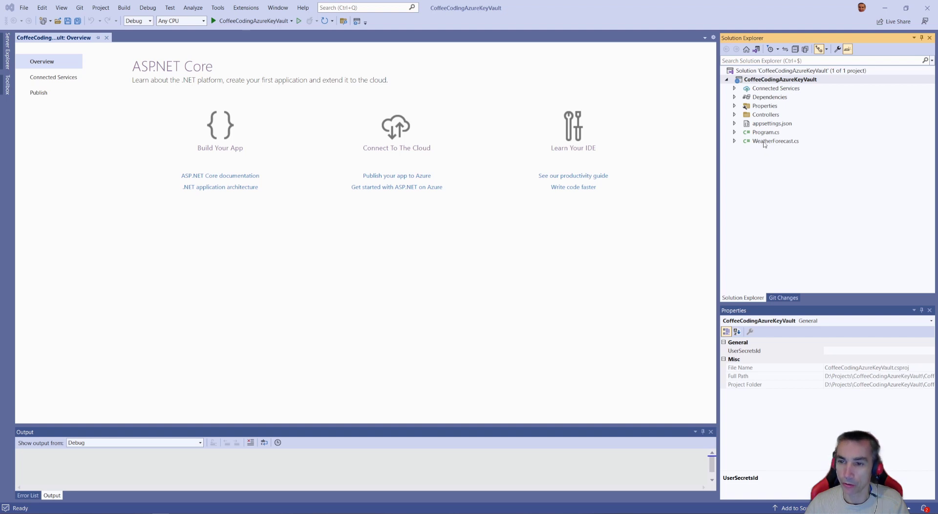
- Delete the template files WeatherForecast.cs and WeatherForecastController.cs from the project
click(774, 141)
key(Delete)
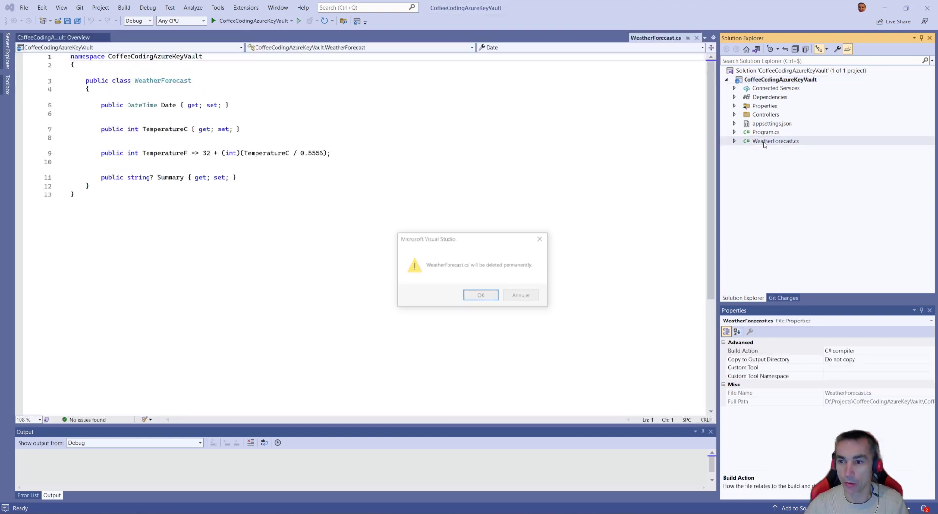
key(Return)
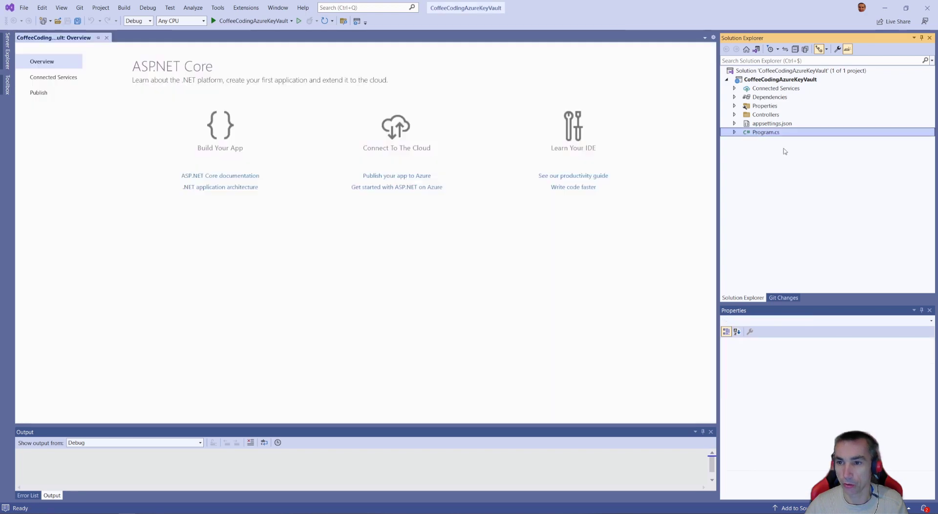
click(734, 115)
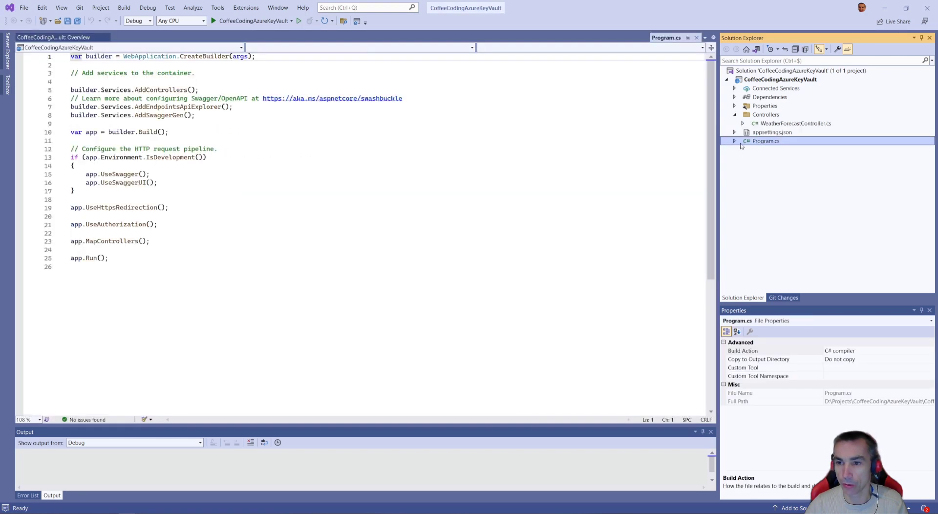
click(794, 123)
key(Delete)
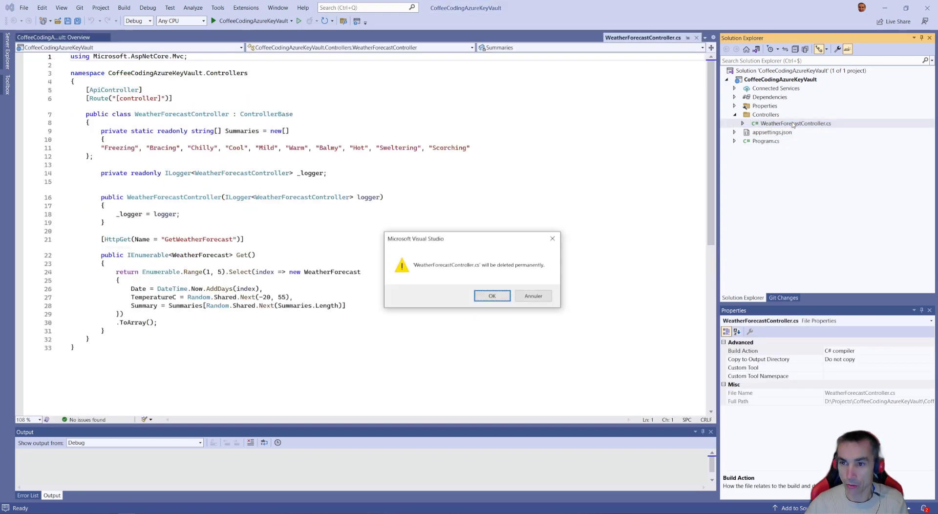
key(Return)
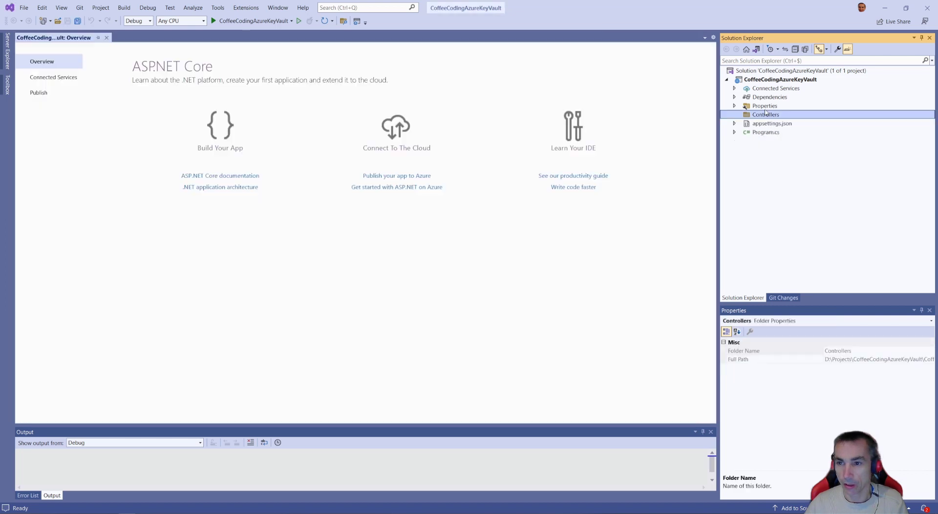
- Start adding a new controller to the Controllers folder using the API Controller - Empty scaffold
right_click(765, 113)
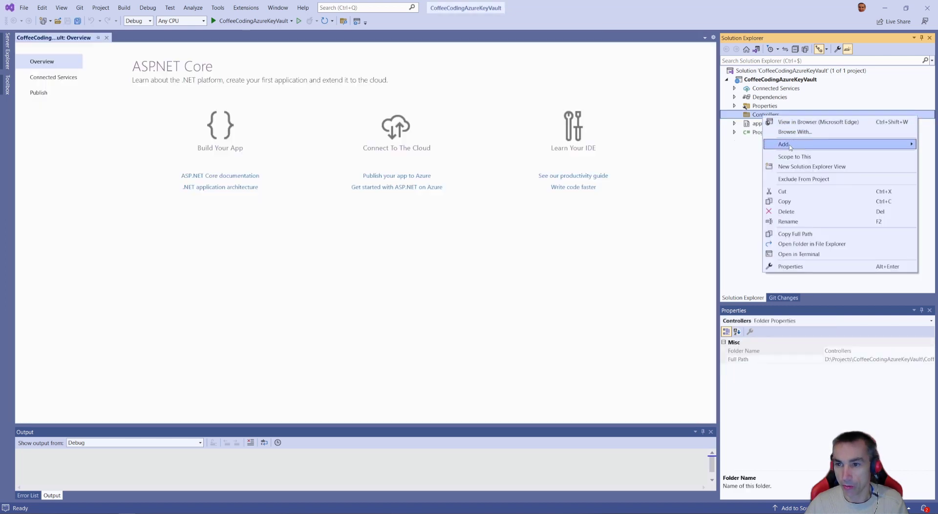
mouse_move(790, 145)
click(674, 146)
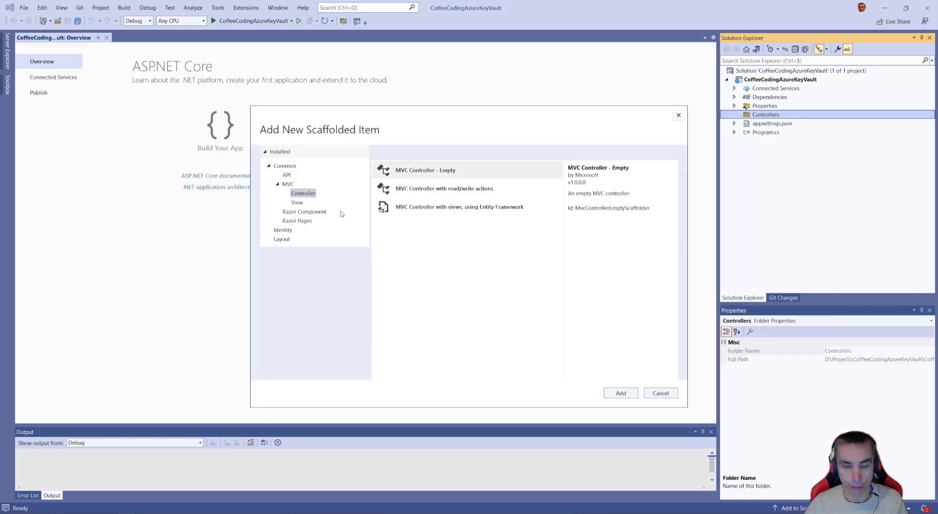
click(286, 175)
click(432, 171)
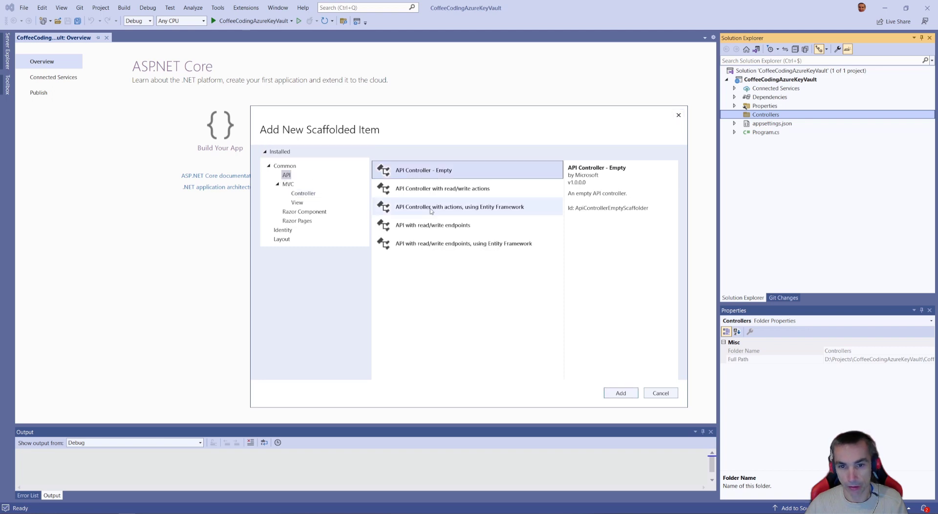
click(620, 394)
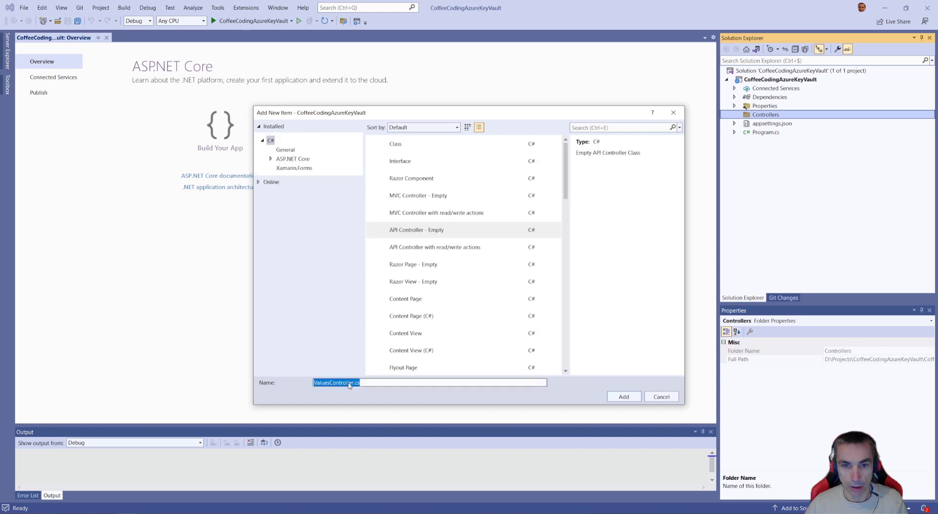
- Create the controller as MySecretController.cs and insert a blank line inside its class body
click(351, 382)
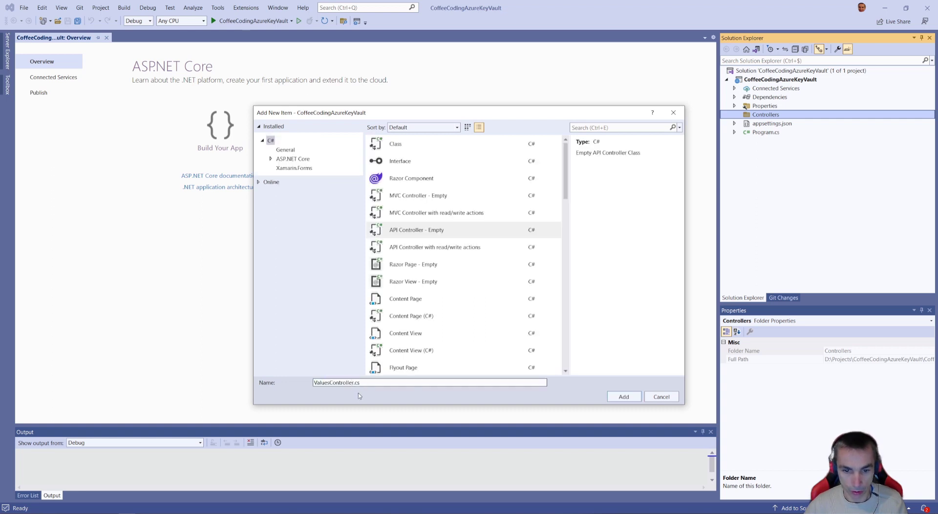
key(ctrl+shift+Right)
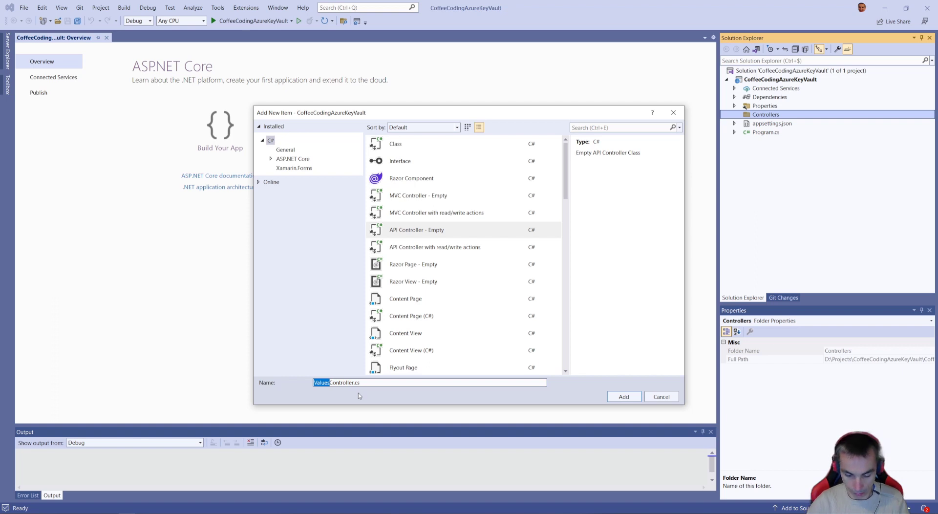
text(MySe)
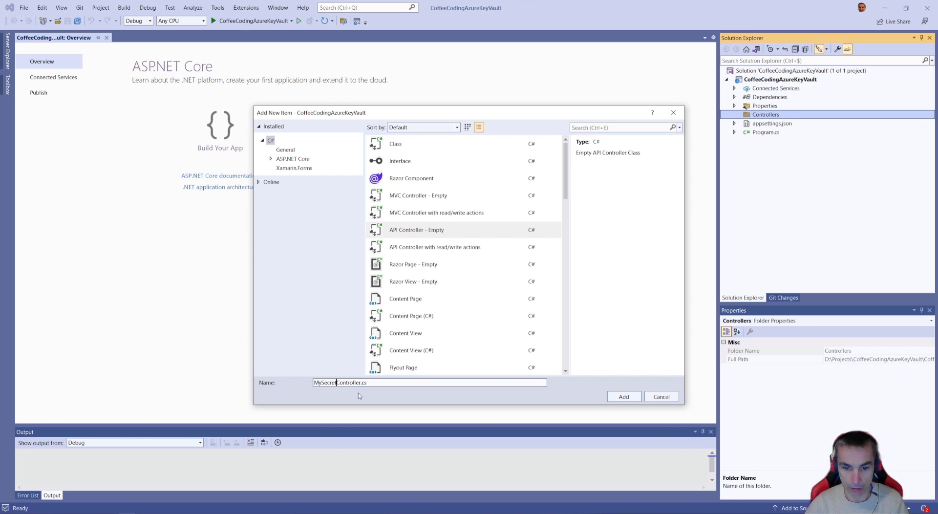
text(cret)
key(Return)
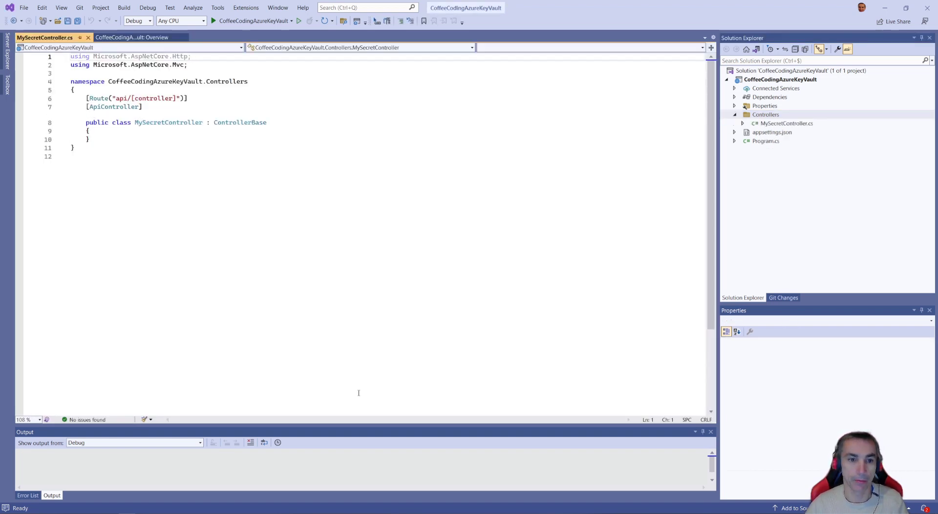
click(98, 131)
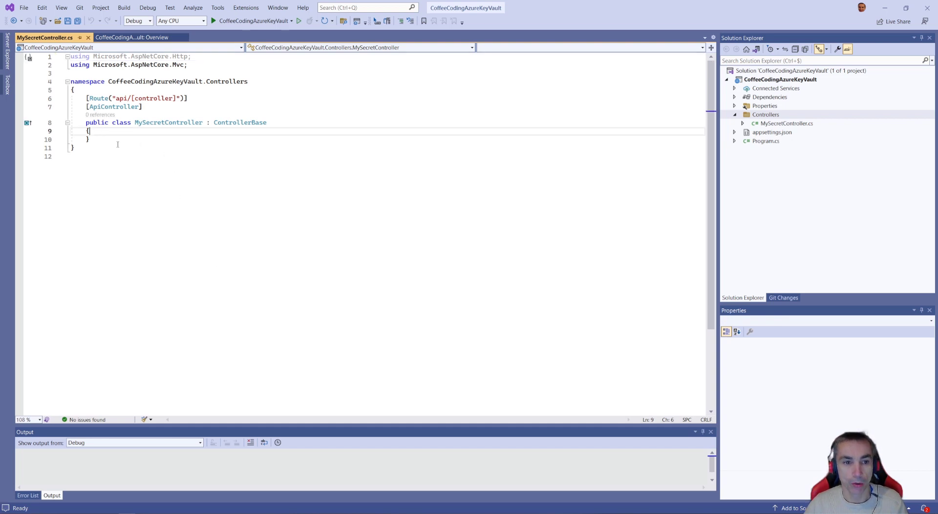
key(Return)
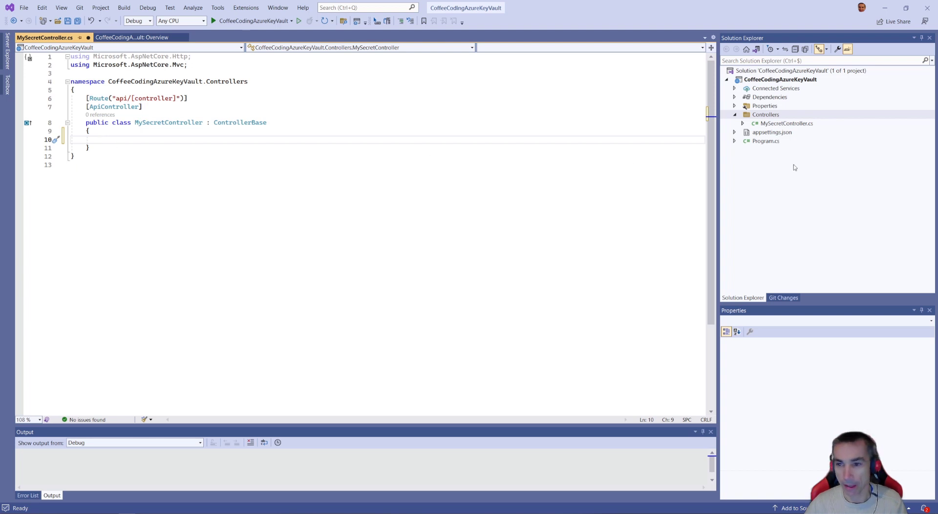
- In appsettings.json, add a MySecretValue key with an empty string value after the AllowedHosts entry
double_click(767, 134)
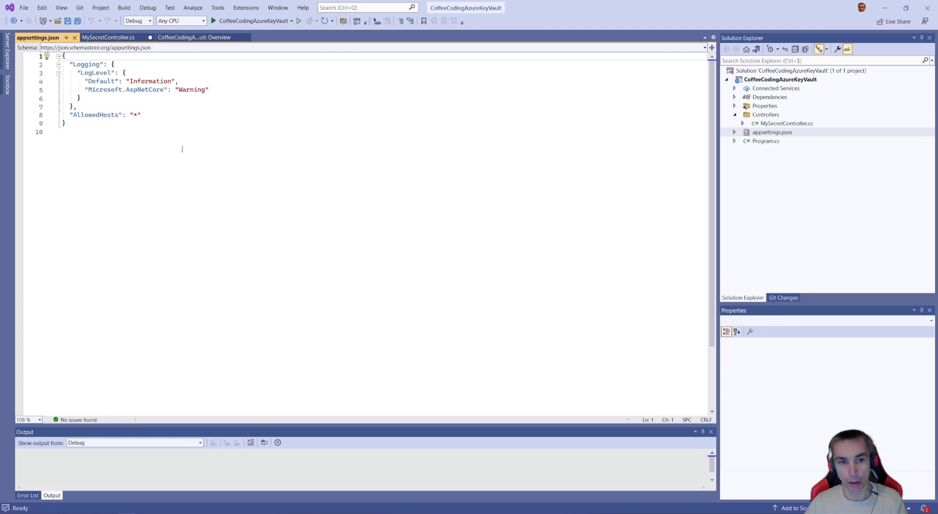
click(155, 115)
text(,)
key(Return)
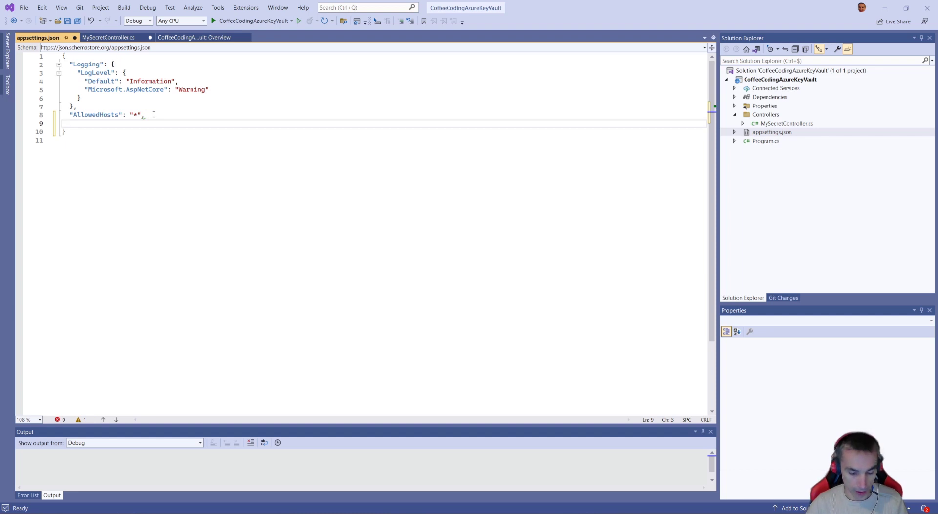
text(")
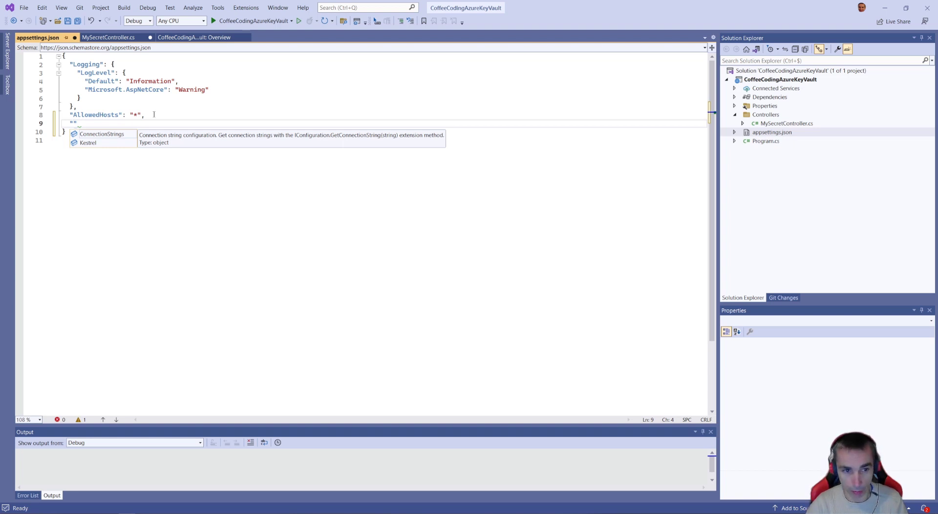
text(MySecret)
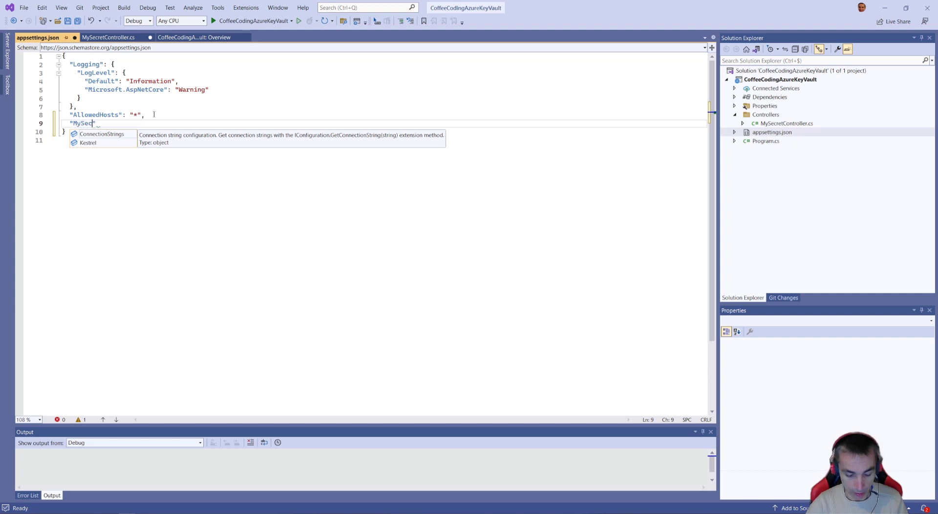
text(Value)
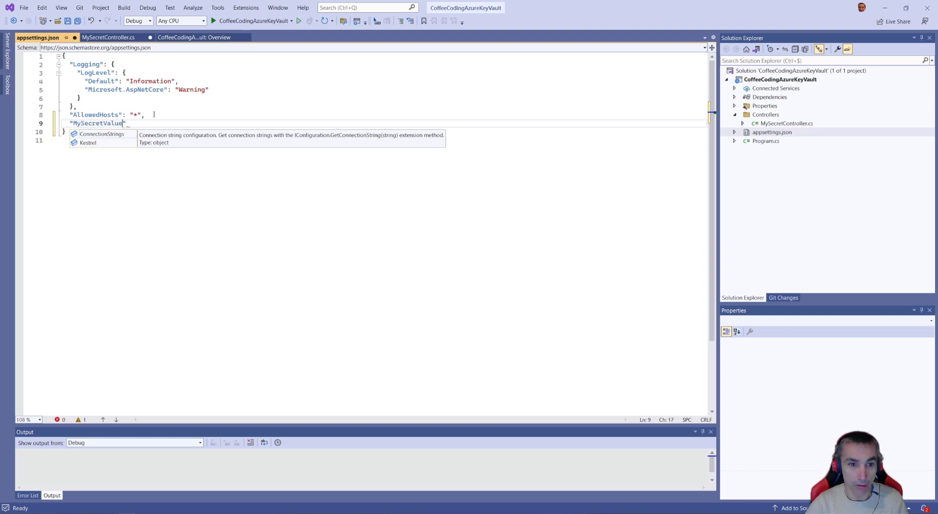
text(" :  ")
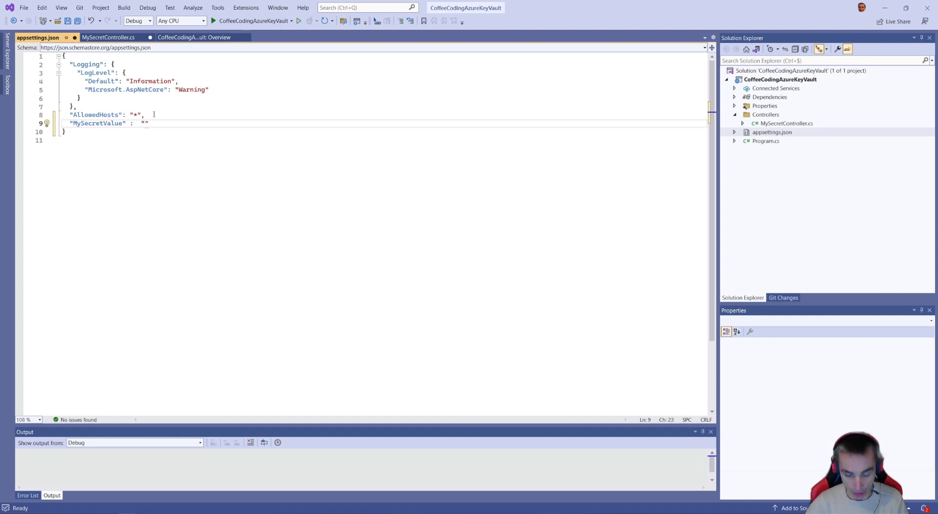
text(Chut c'es)
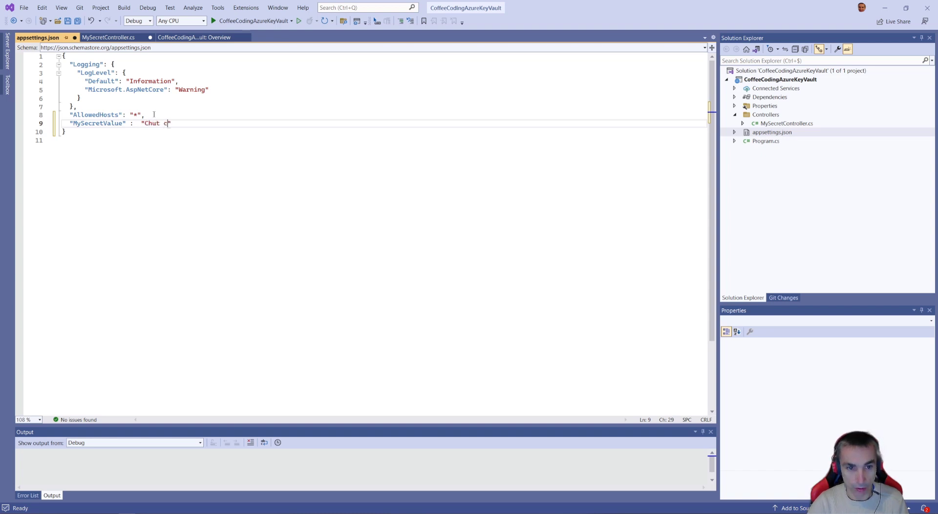
text(t un secret)
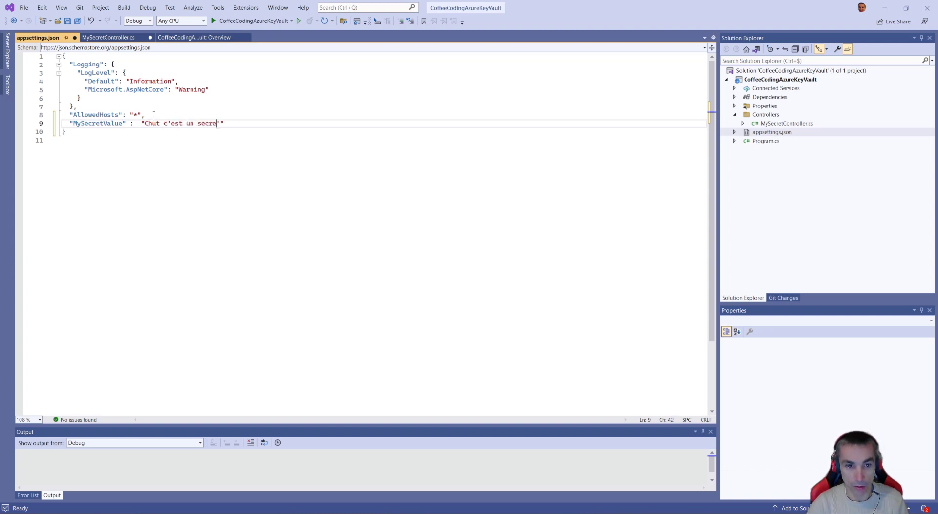
text( !)
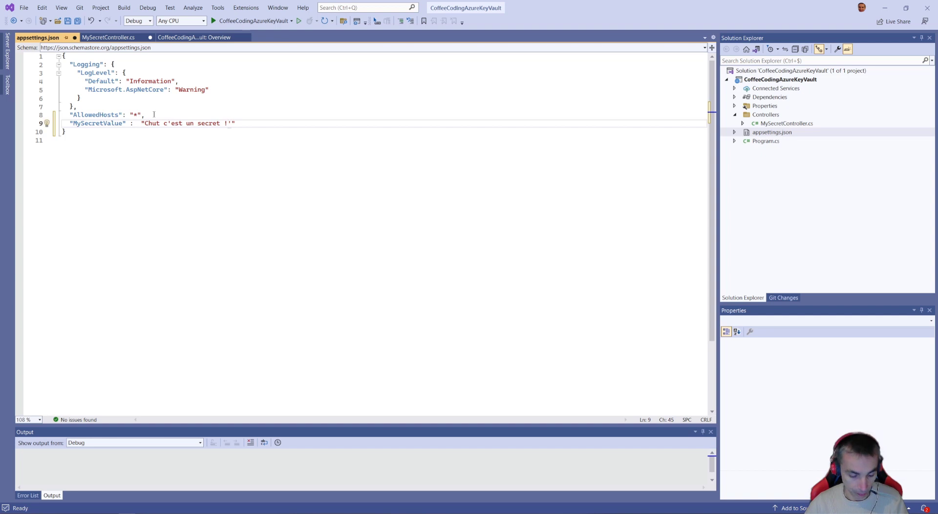
key(ctrl+s)
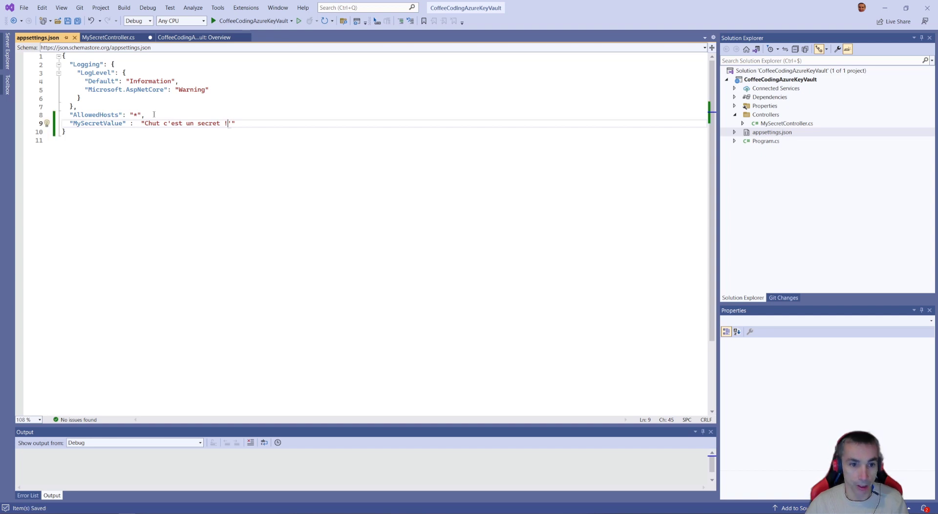
- Generate an empty parameterless constructor in the MySecretController class using the ctor snippet
click(110, 37)
text(CancellationTokenRegistration)
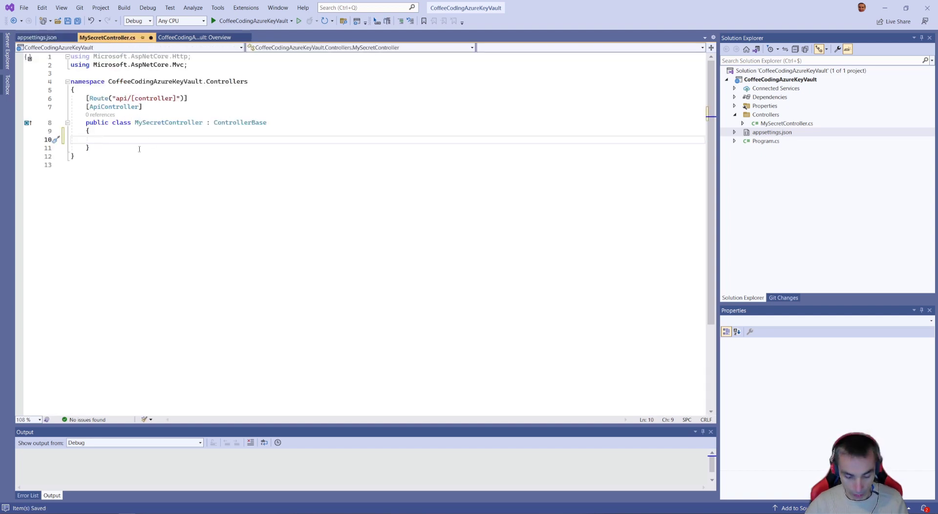
key(Tab)
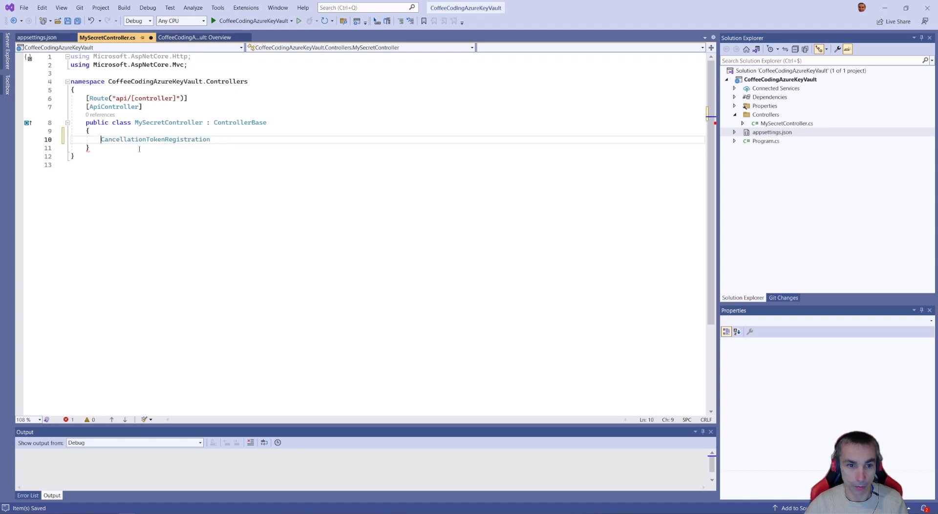
text(ctor)
key(Tab)
key(Tab)
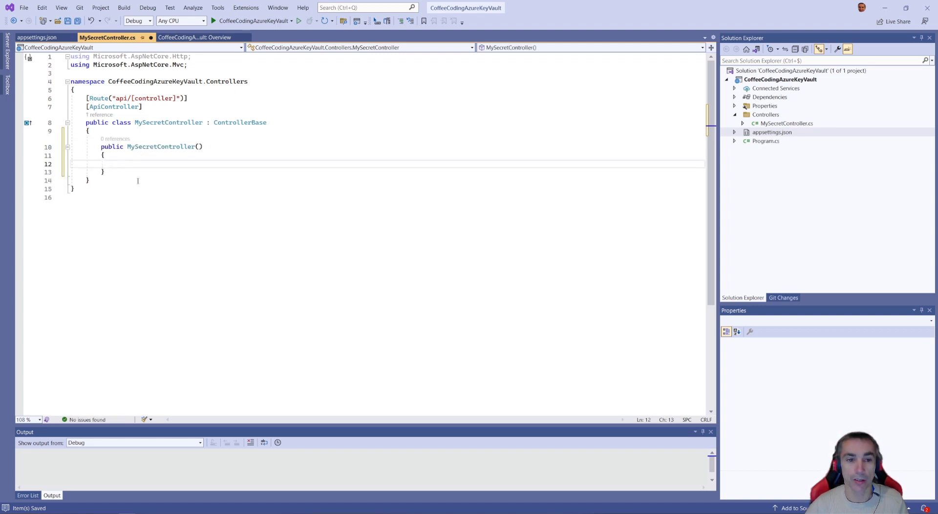
- Declare the field private readonly IConfiguration _configuration; above the MySecretController constructor, set off by blank lines
key(Up)
key(Up)
key(Home)
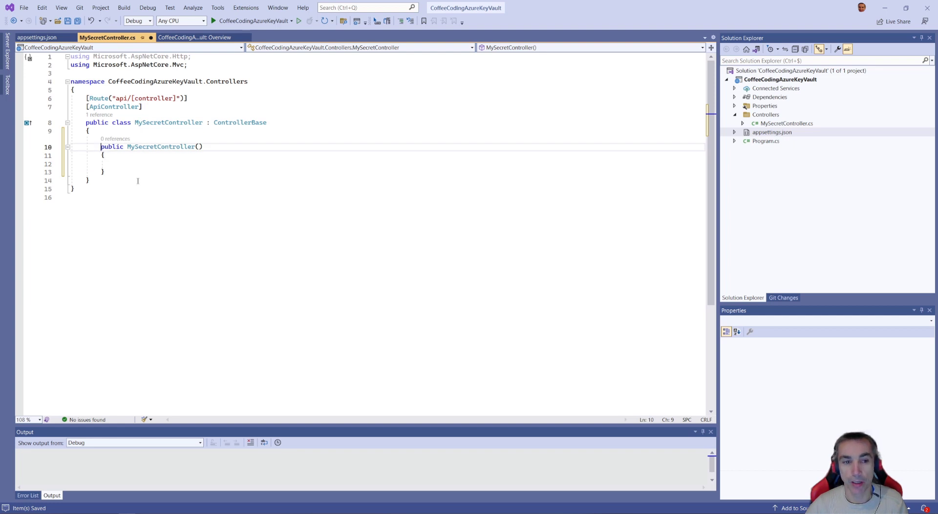
key(Return)
key(Return)
key(Return)
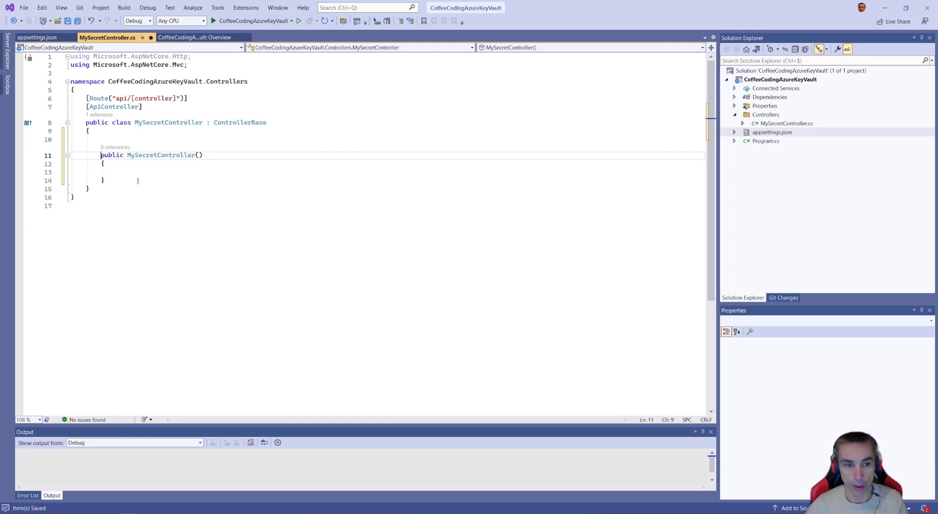
key(Up)
key(Up)
text(priva)
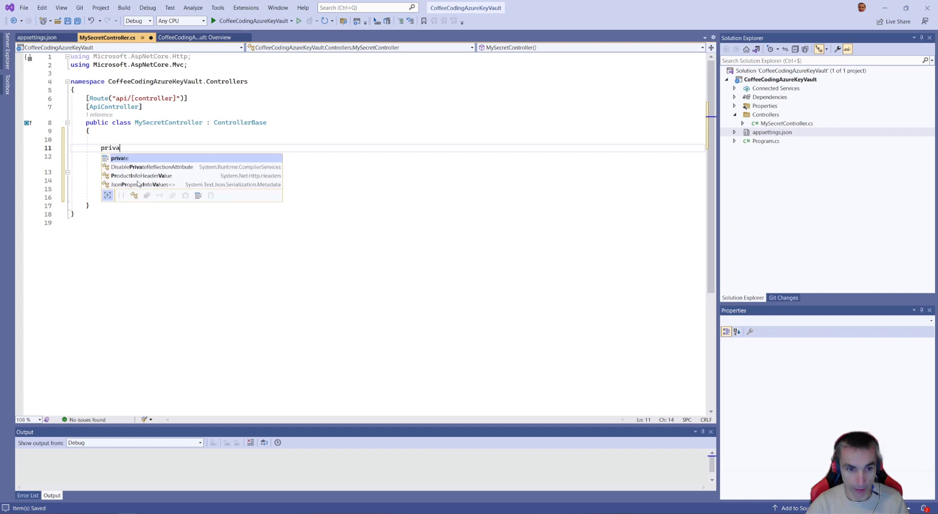
text(te re)
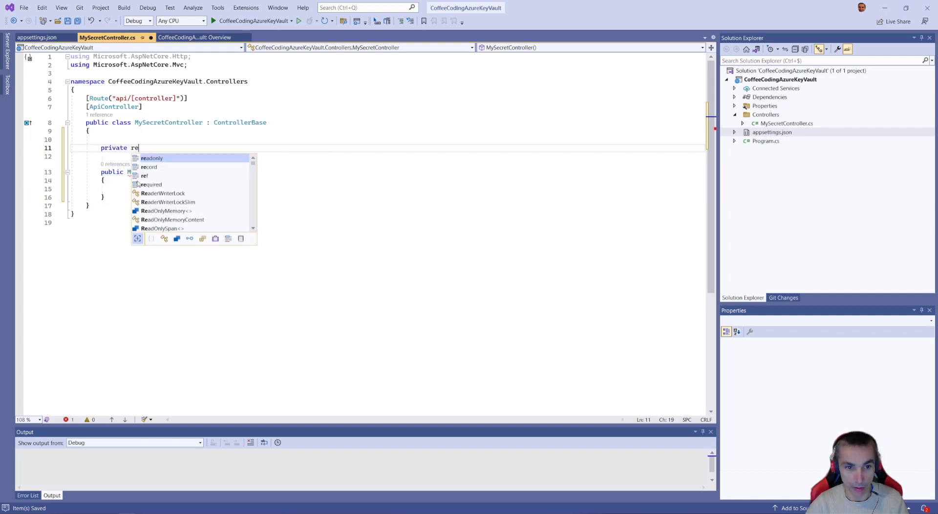
text(adonly Ico)
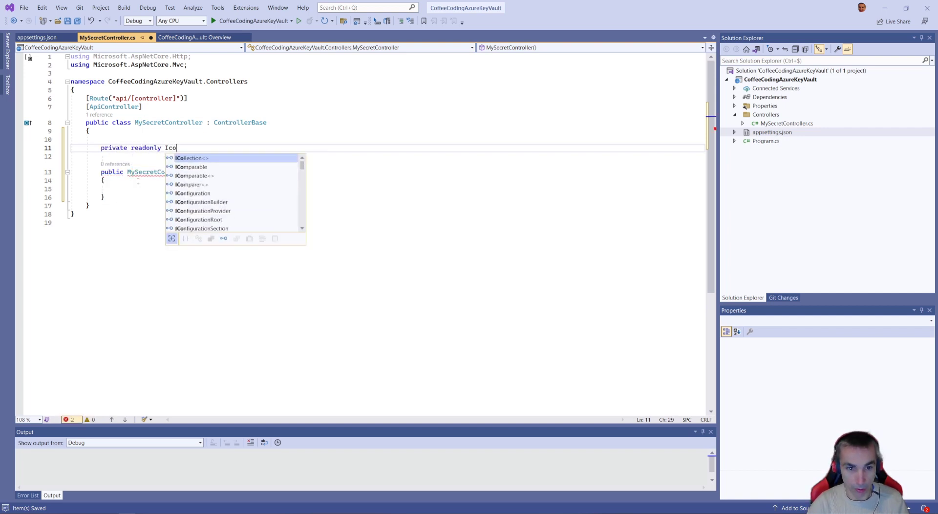
text(nfi)
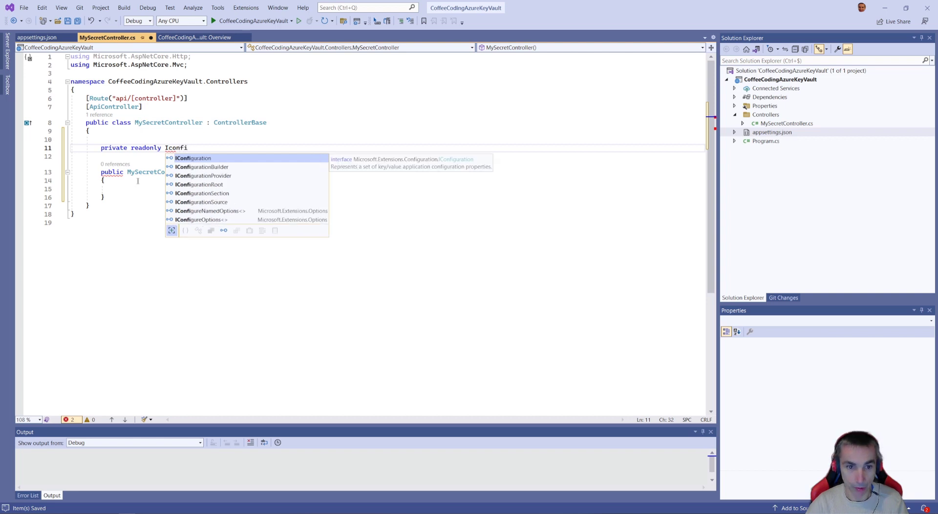
key(Tab)
text(_config)
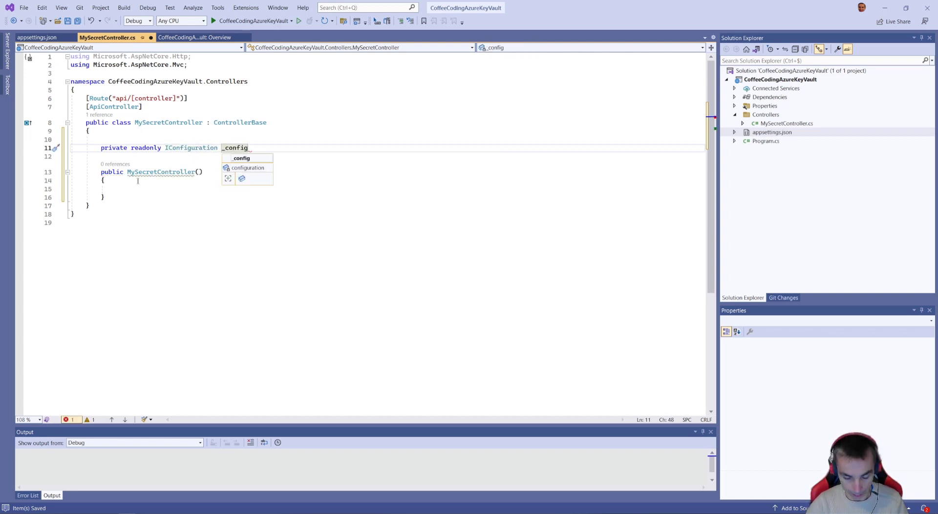
text(uration)
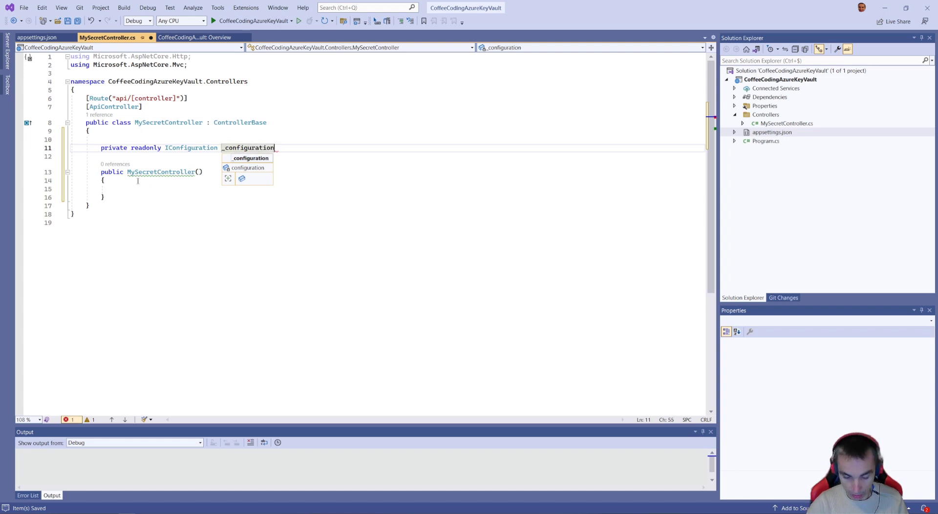
text(;)
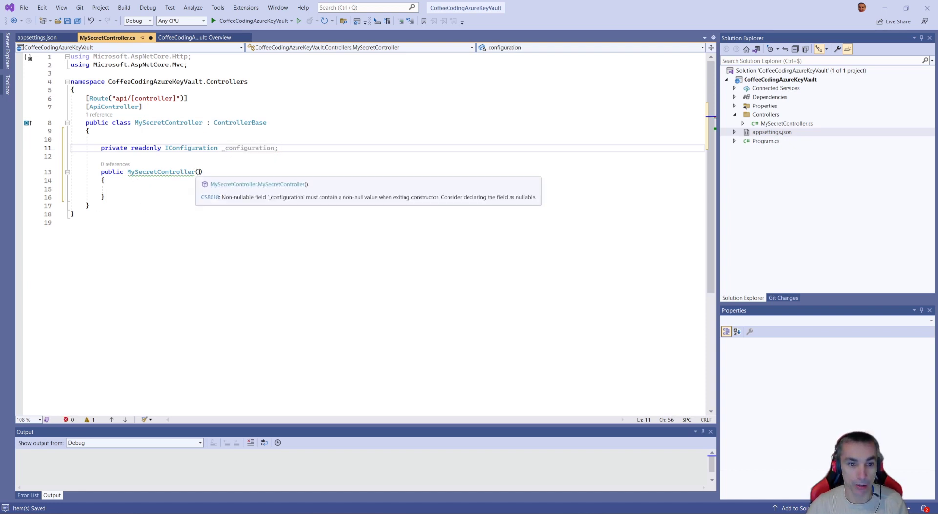
- Add an IConfiguration configuration parameter to the MySecretController constructor and assign it to _configuration in the constructor body
click(199, 172)
text(IConfiguration)
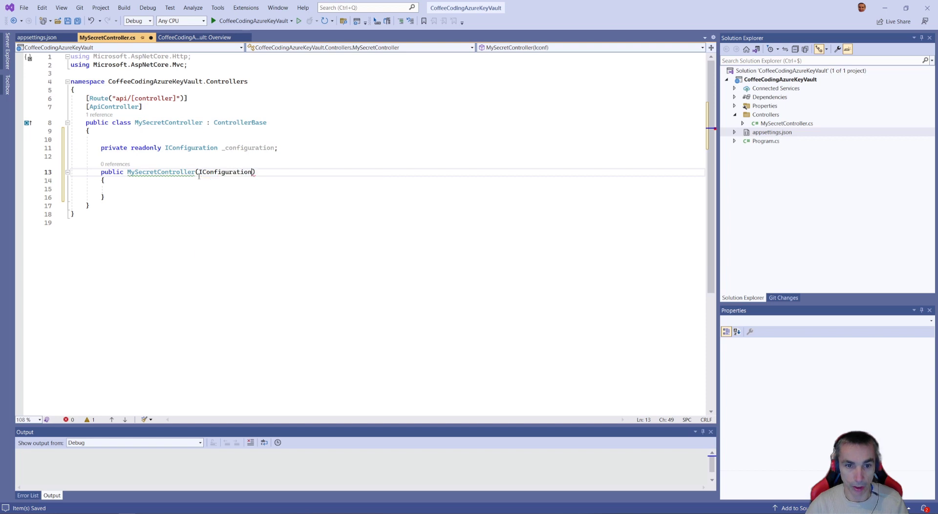
text( configur)
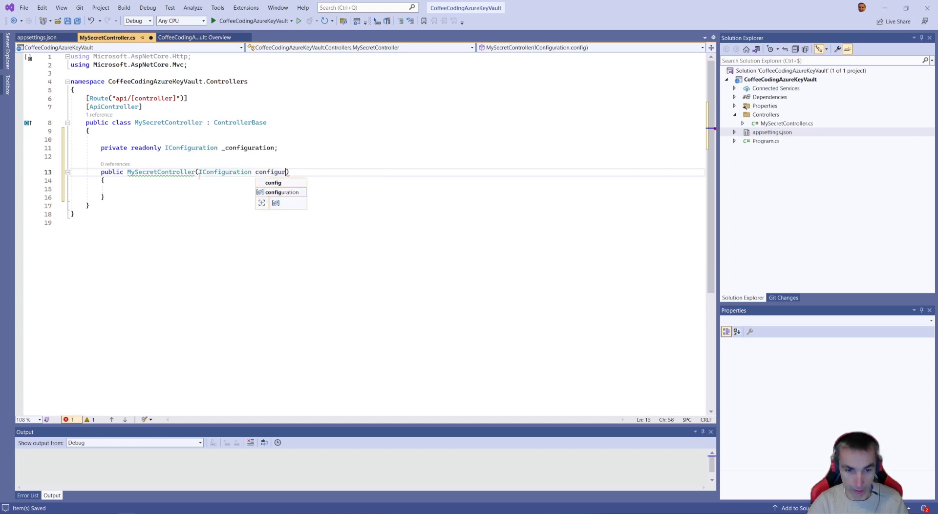
text(ation)
click(121, 194)
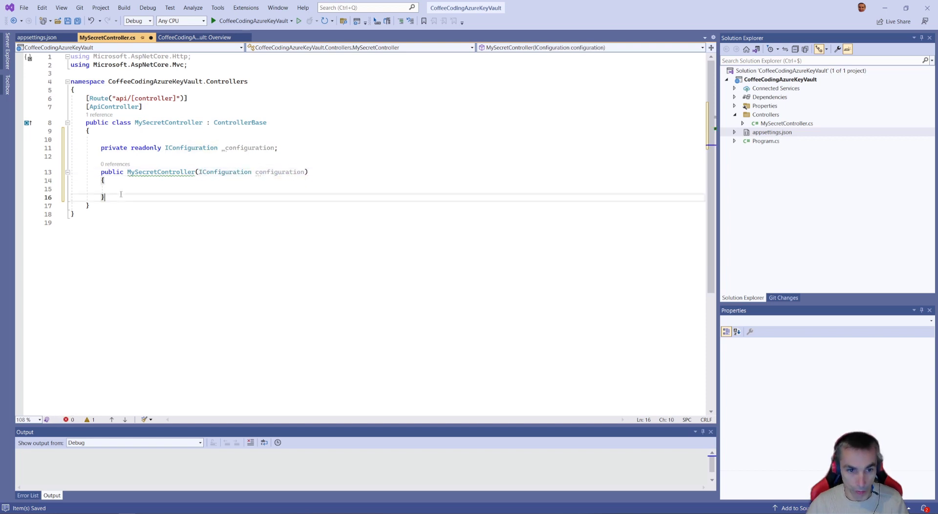
key(Up)
text(_configuration)
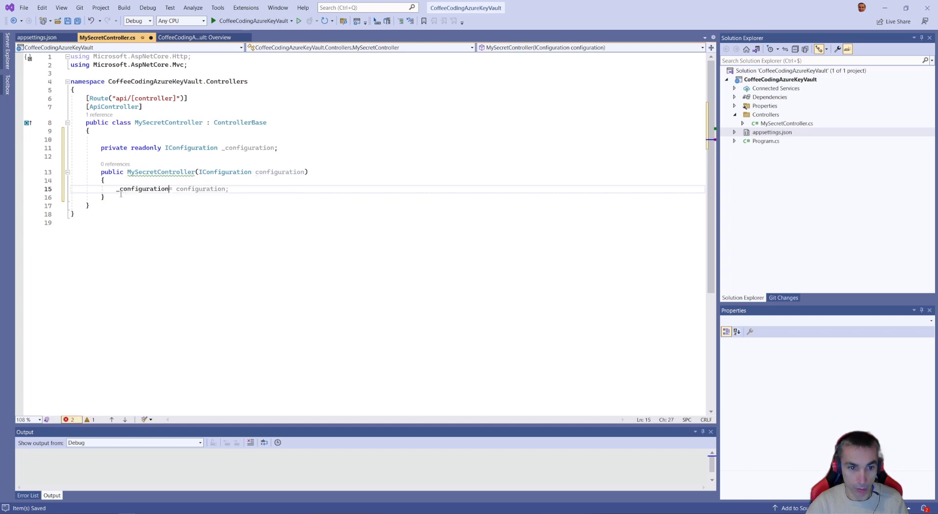
key(Tab)
- Add an [HttpGet] attribute below the constructor, separated from it by a blank line
click(112, 199)
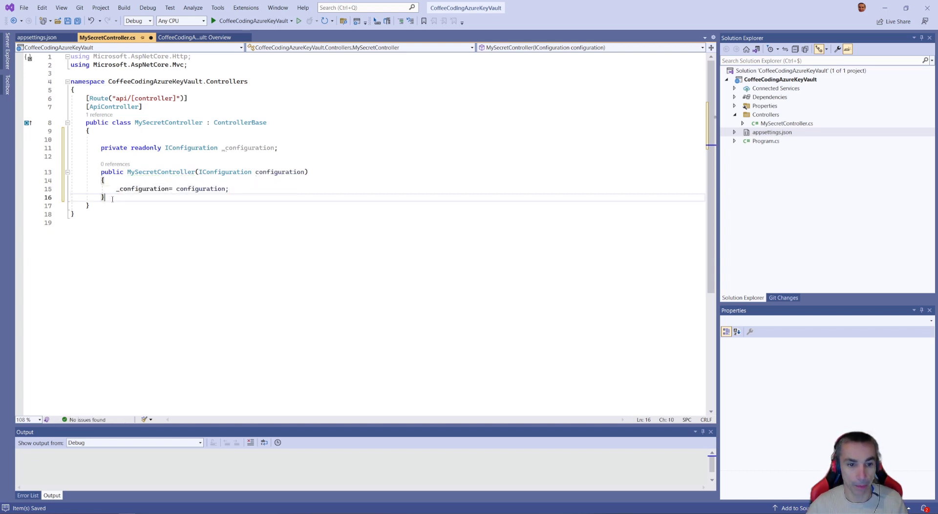
key(Return)
key(Return)
text([Ht)
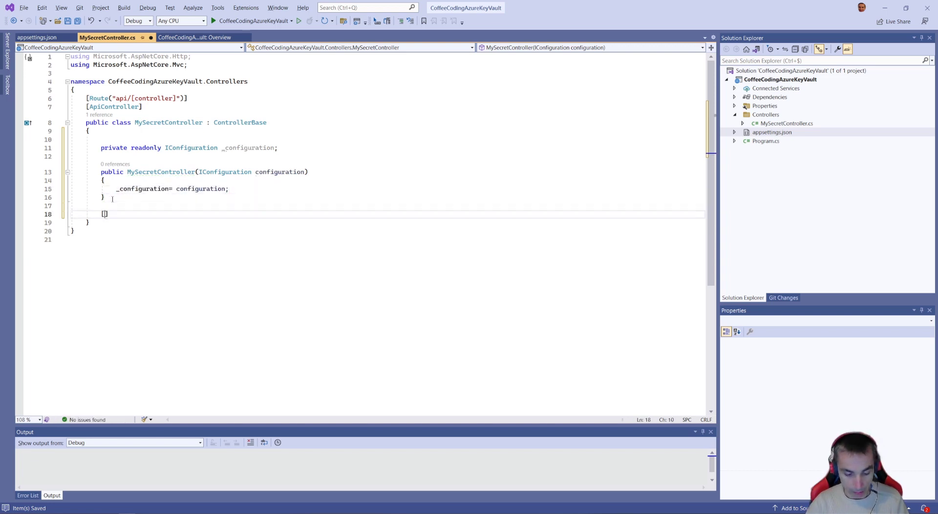
key(Down)
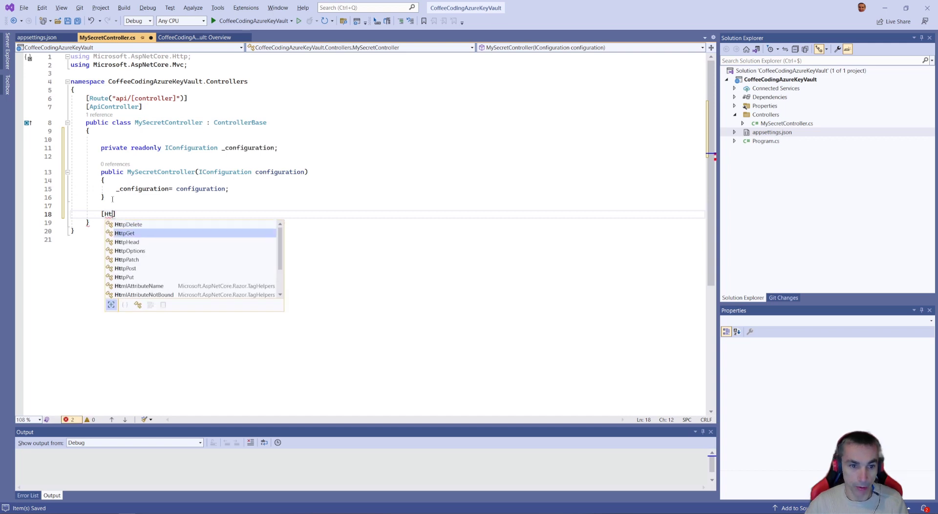
key(Tab)
key(End)
key(Return)
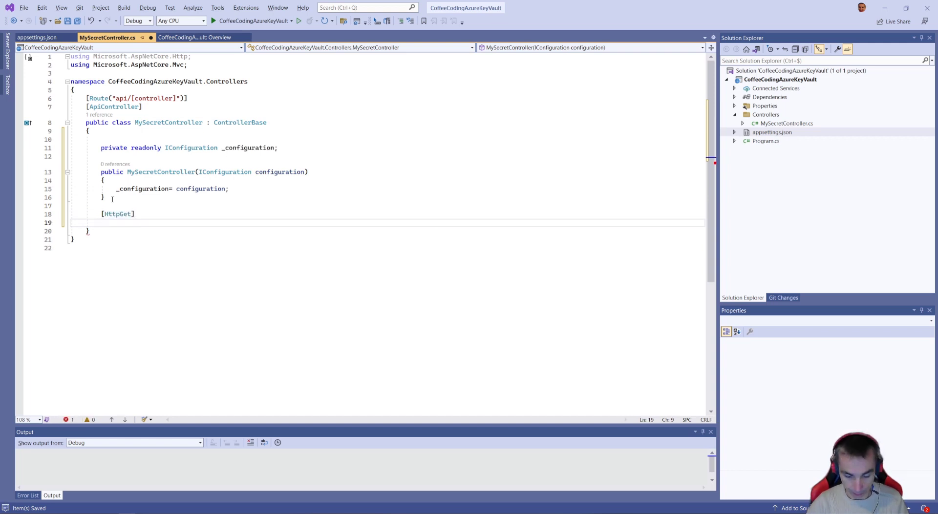
- Declare a public string Get() method with an empty body under the [HttpGet] attribute
text(public )
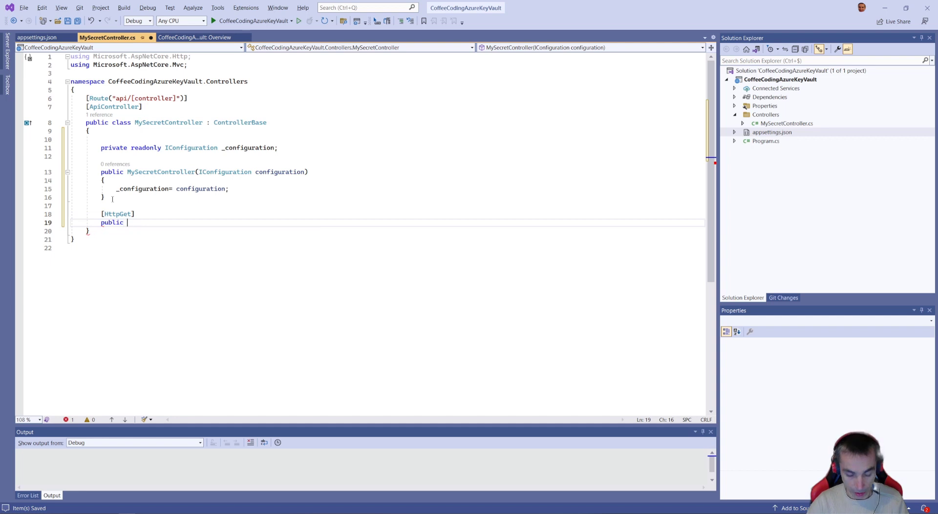
text(string)
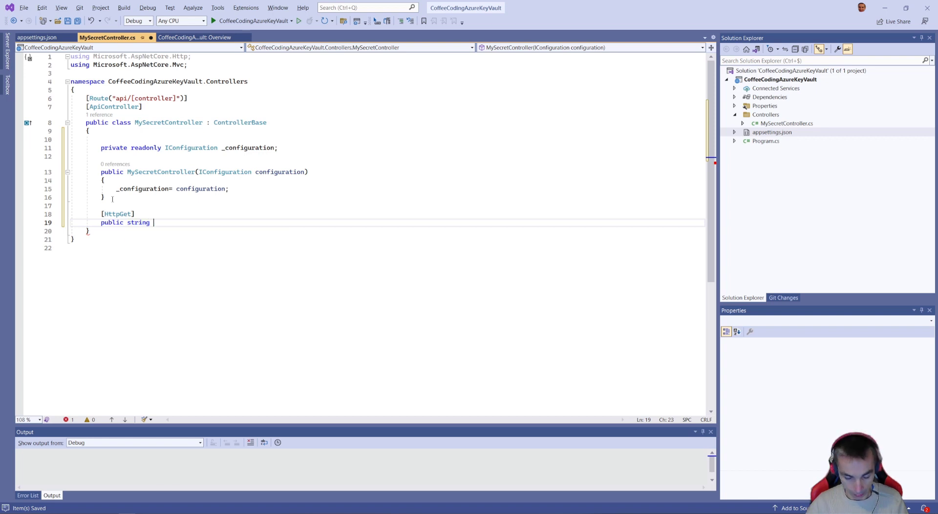
text(Get)
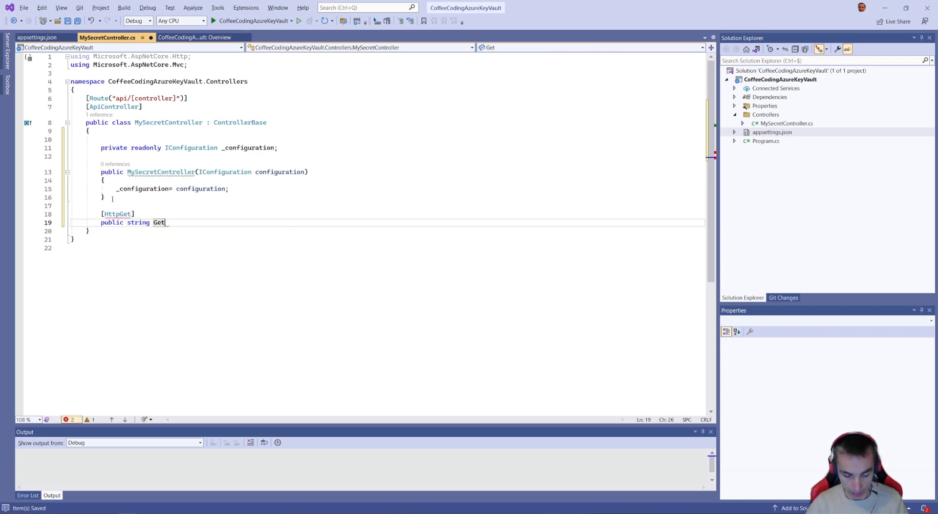
text(())
key(Return)
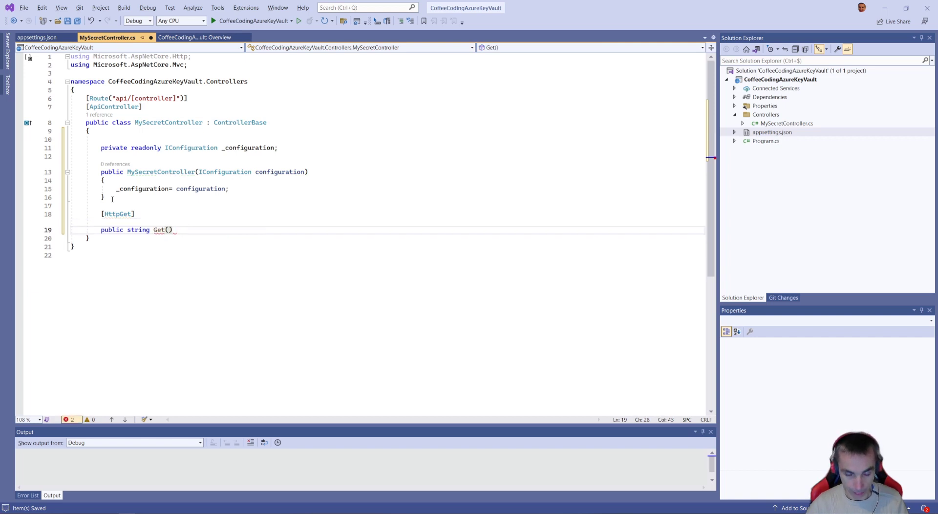
text({)
key(Return)
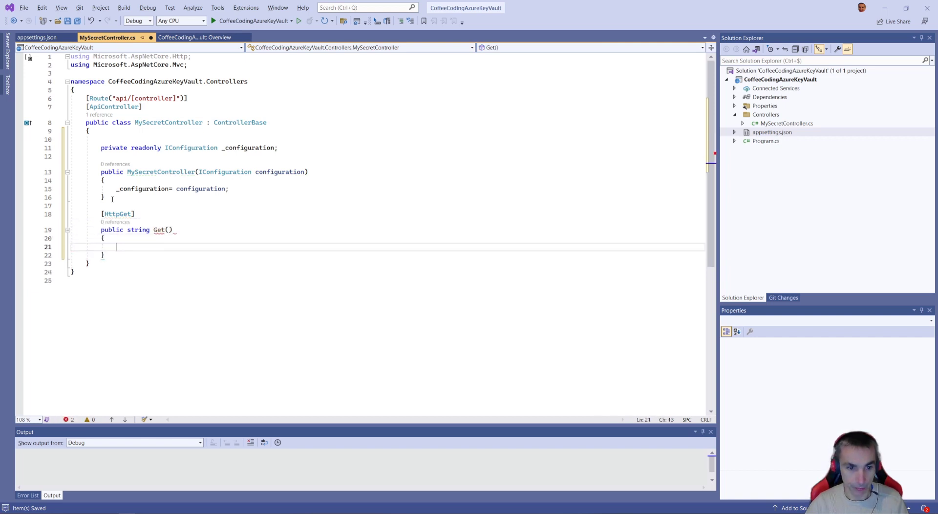
- In the Get() method body, write a return statement that calls _configuration.GetValue<string>()
text(return)
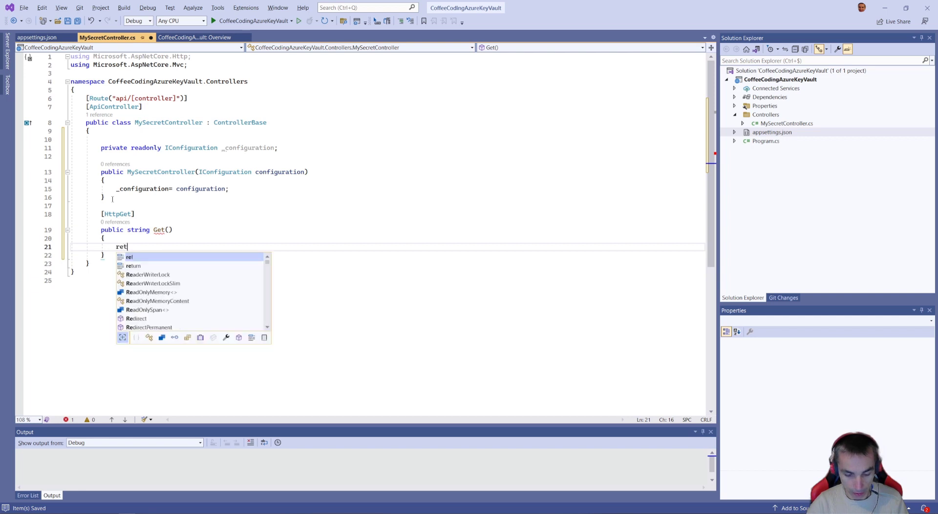
double_click(156, 188)
key(ctrl+c)
click(148, 247)
key(ctrl+v)
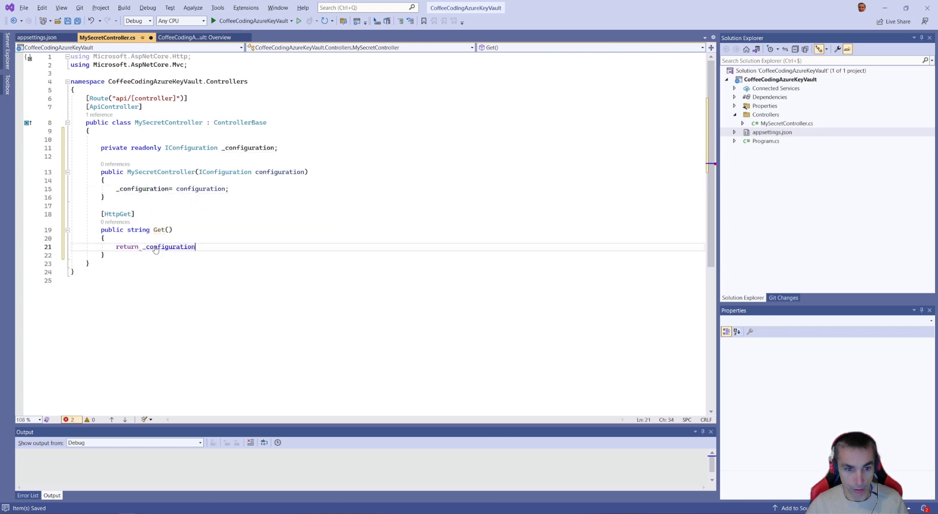
text(.get)
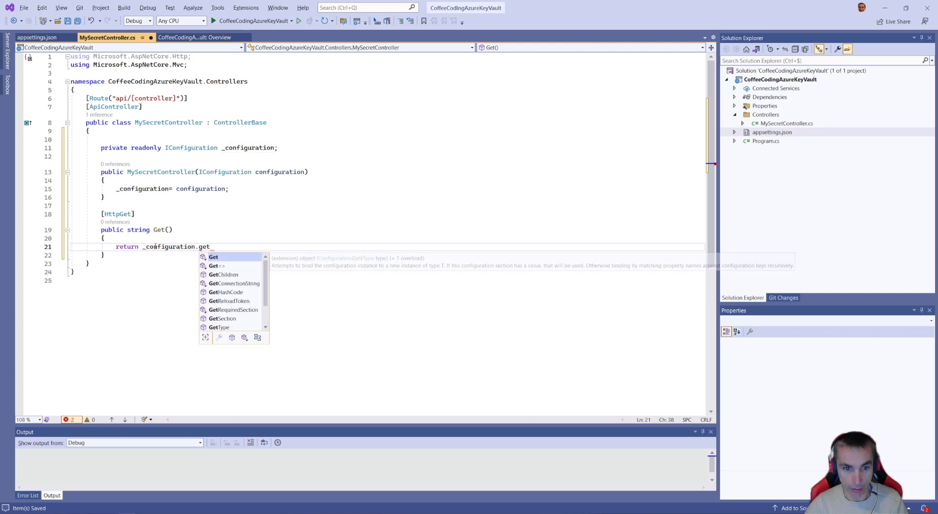
key(Down)
key(Down)
key(Down)
key(Down)
key(Down)
text(Value<s)
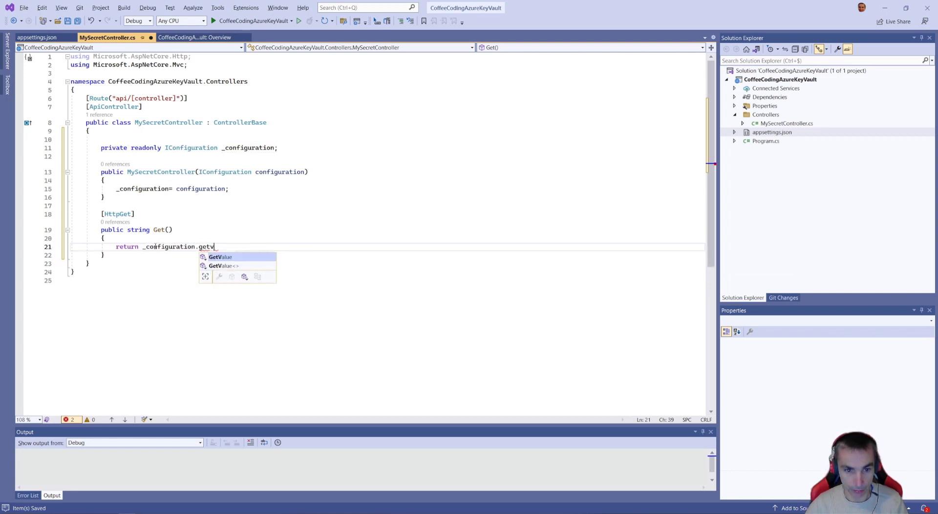
text(tring)
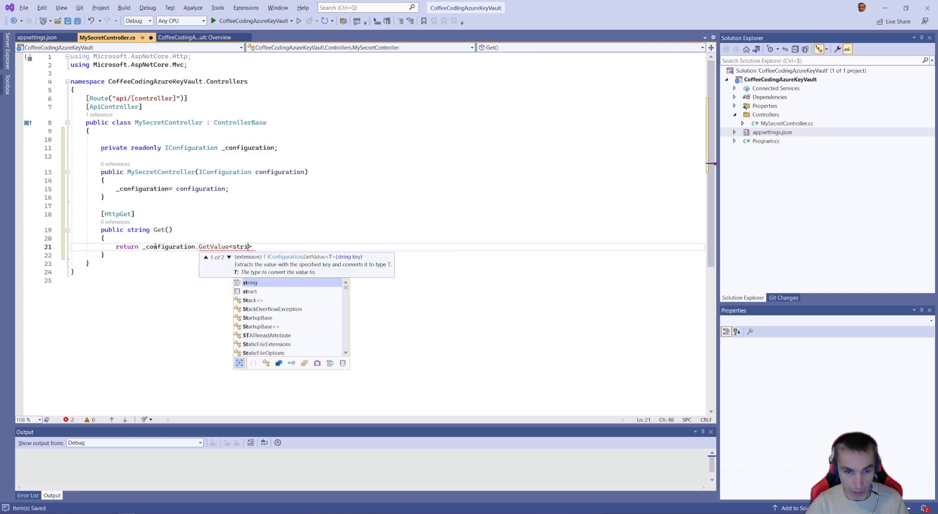
text(>)
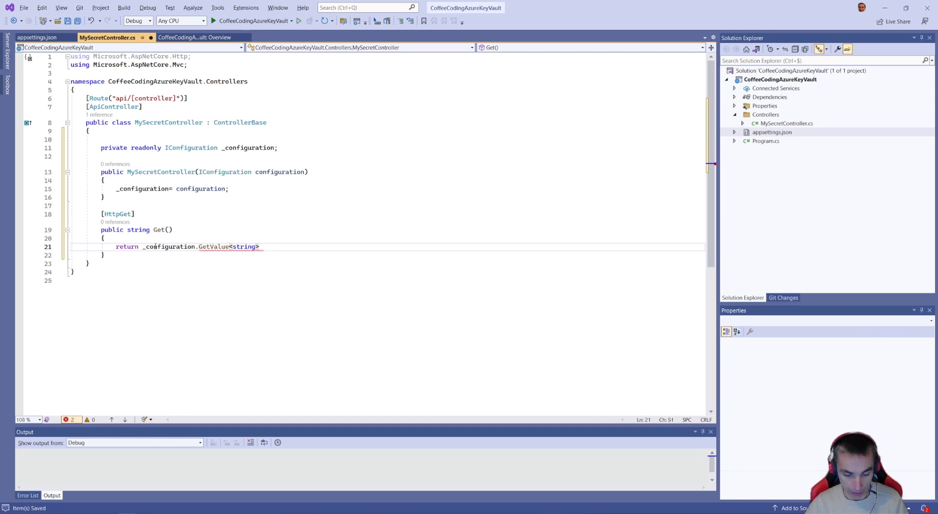
text(()
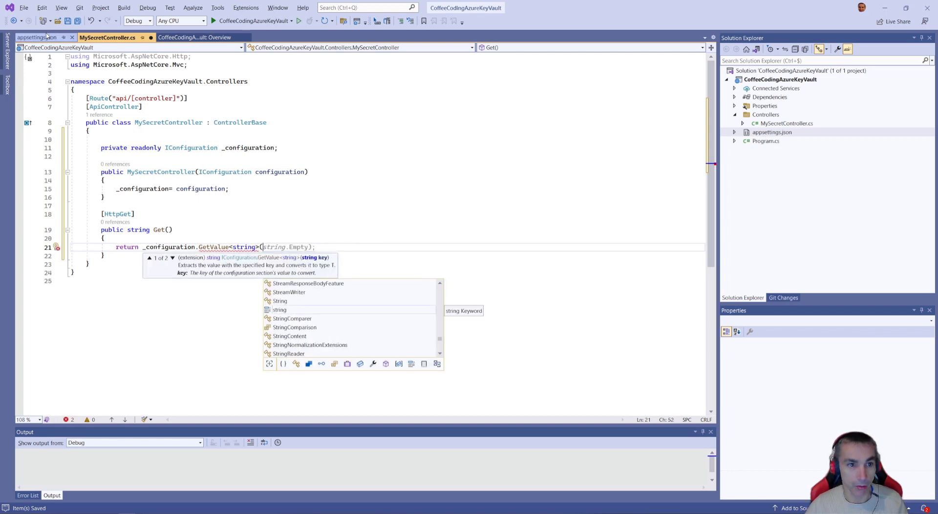
- Complete the GetValue<string> call with the quoted key "MySecretValue" copied from appsettings.json and a closing semicolon, and save MySecretController.cs
click(39, 37)
double_click(97, 123)
key(ctrl+c)
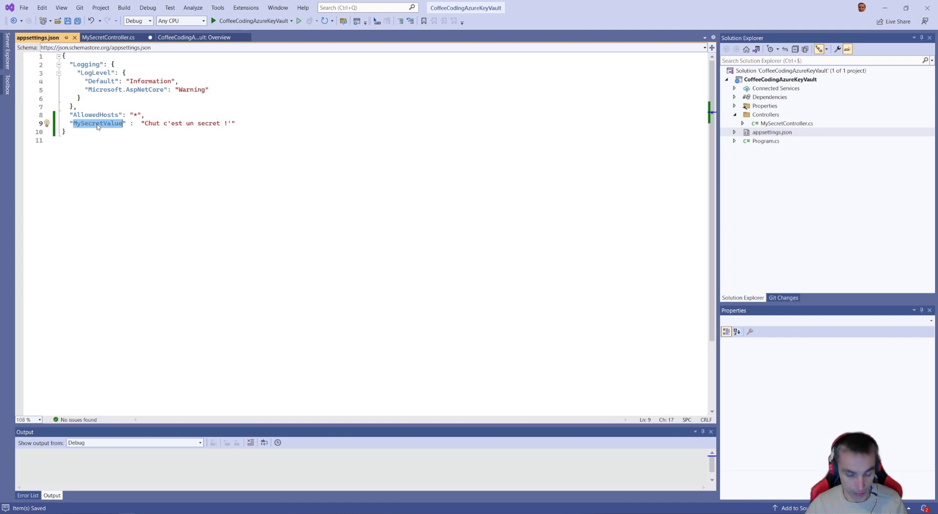
click(108, 37)
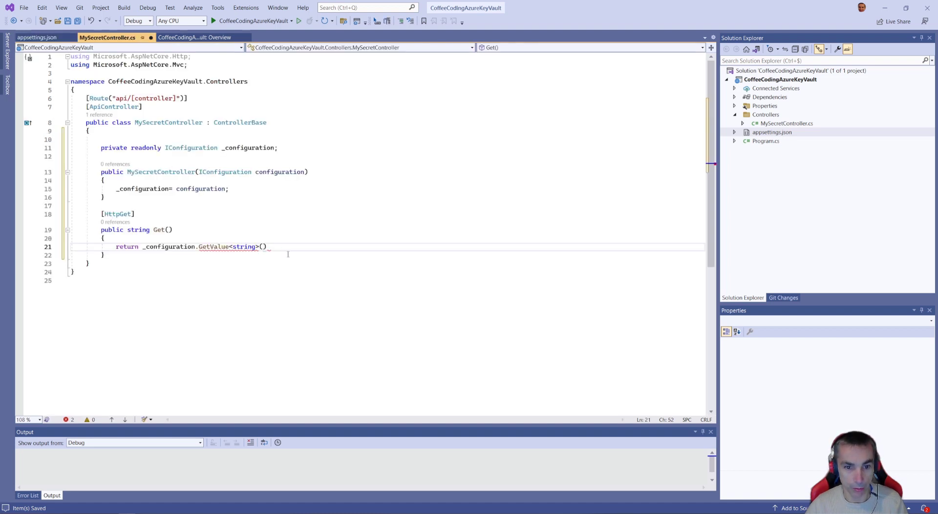
text(")
key(ctrl+v)
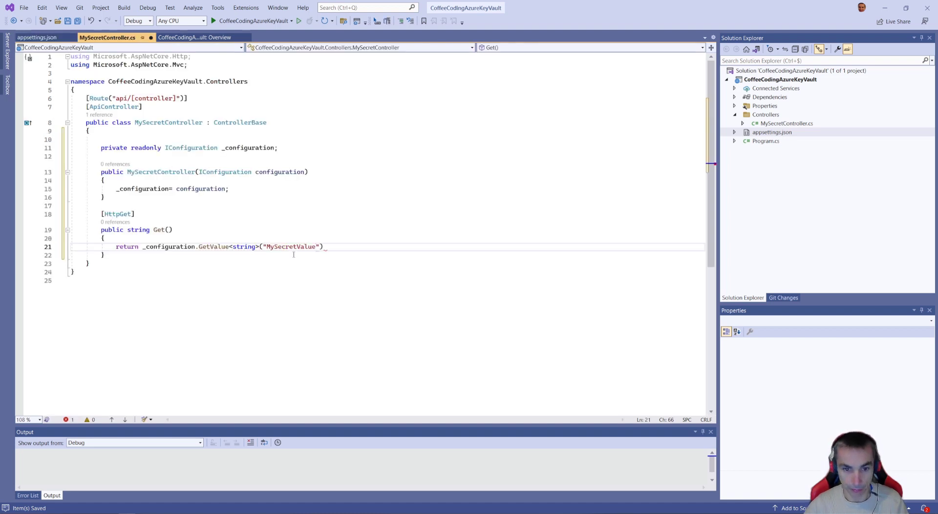
key(End)
text(;)
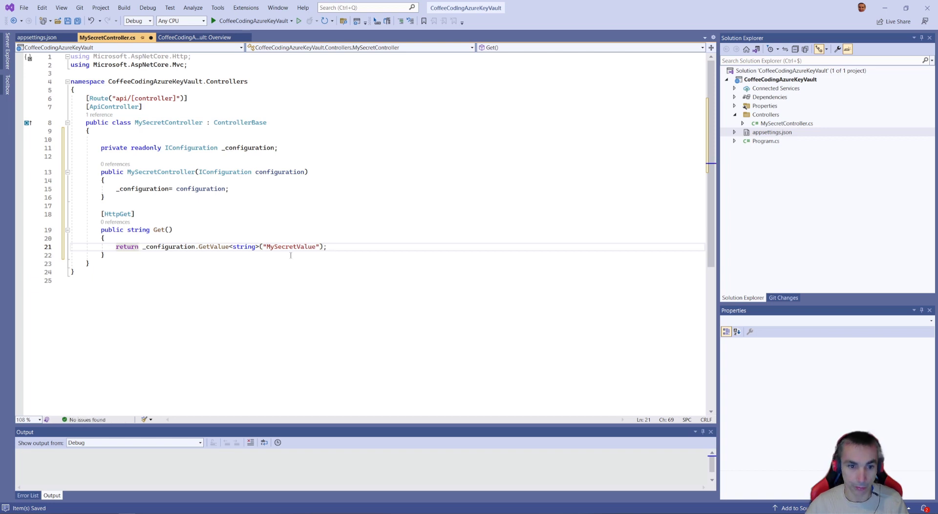
click(293, 226)
key(ctrl+s)
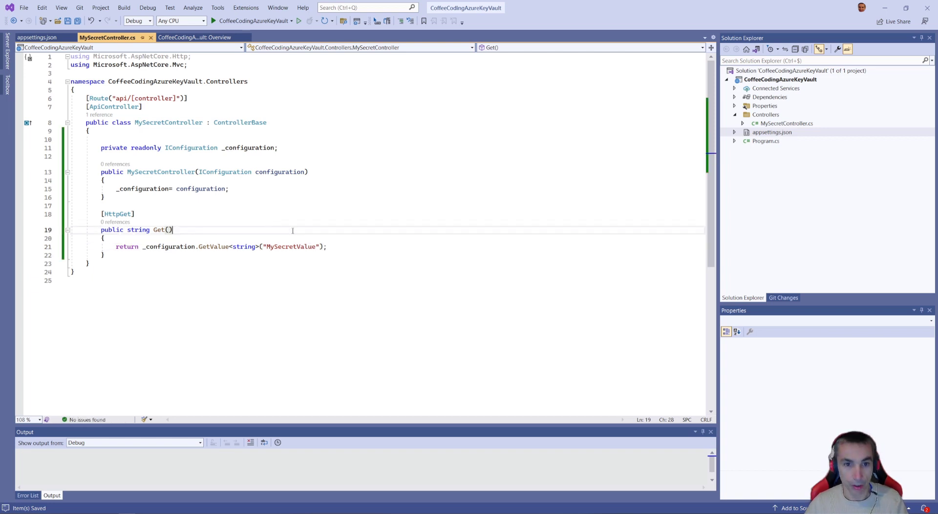
click(343, 191)
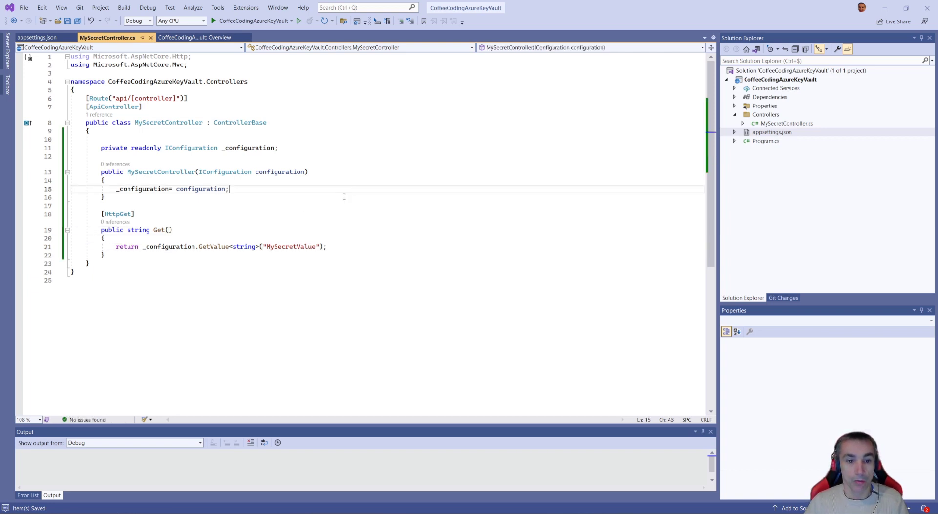
- Run the CoffeeCodingAzureKeyVault project, test the GET /api/MySecret endpoint in Swagger UI, and end the debug session
click(248, 22)
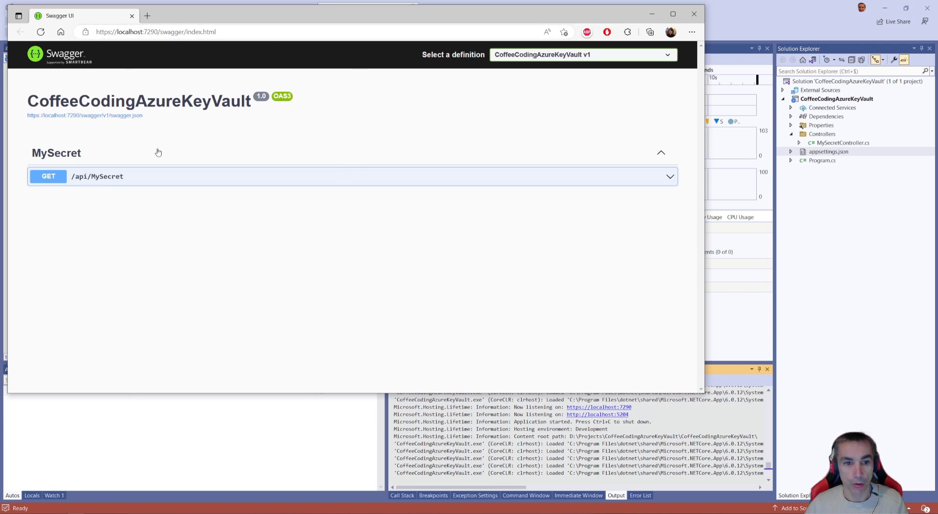
click(128, 181)
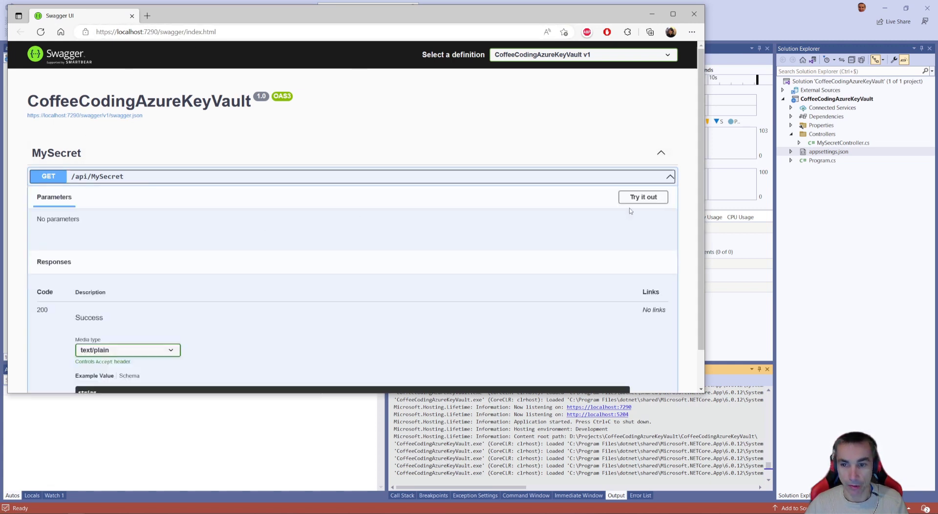
click(643, 198)
click(349, 249)
scroll(196, 235, down, 2)
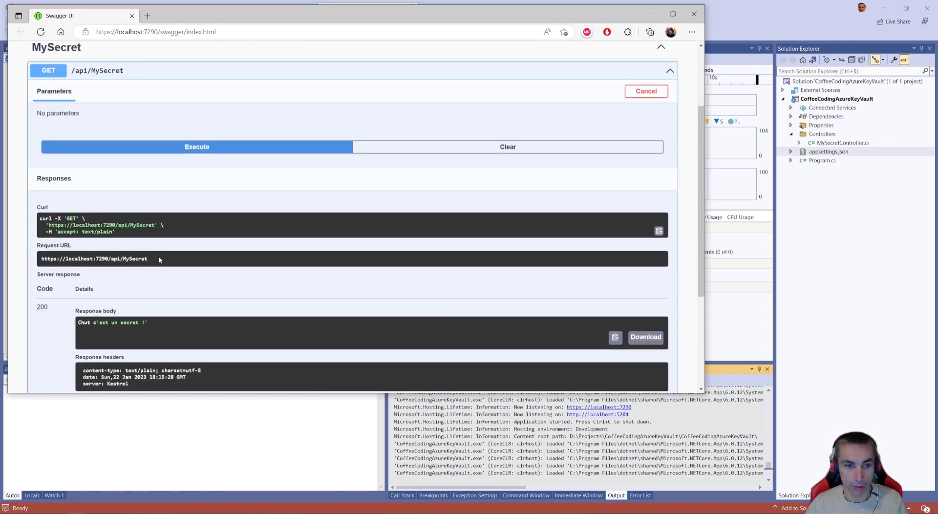
drag(161, 322, 75, 314)
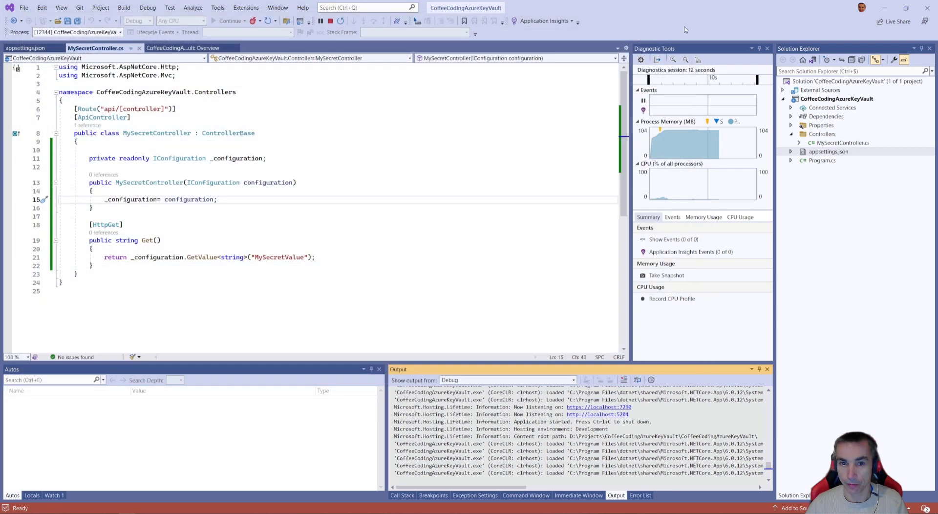
click(694, 14)
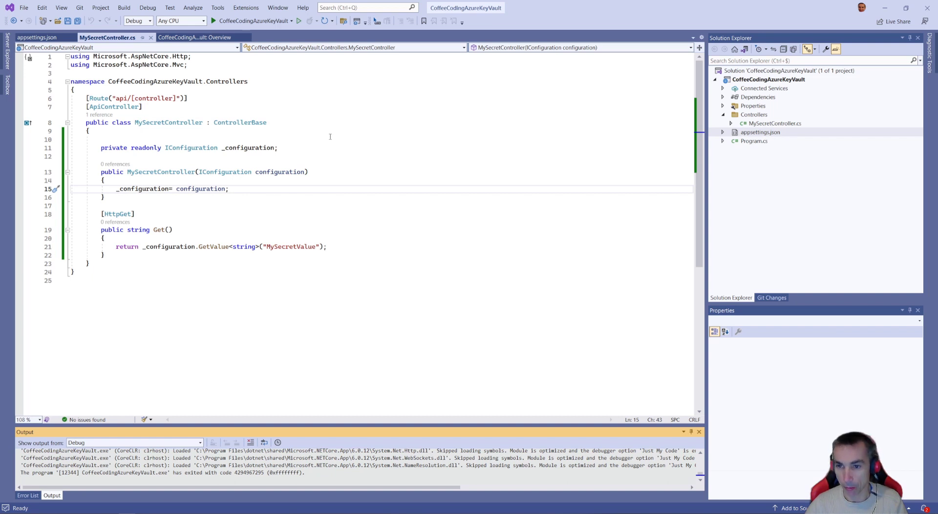
- Switch to the CoffeeCodingAzureKeyVault project in Azure DevOps and copy the SSH clone URL of its empty repository
click(160, 513)
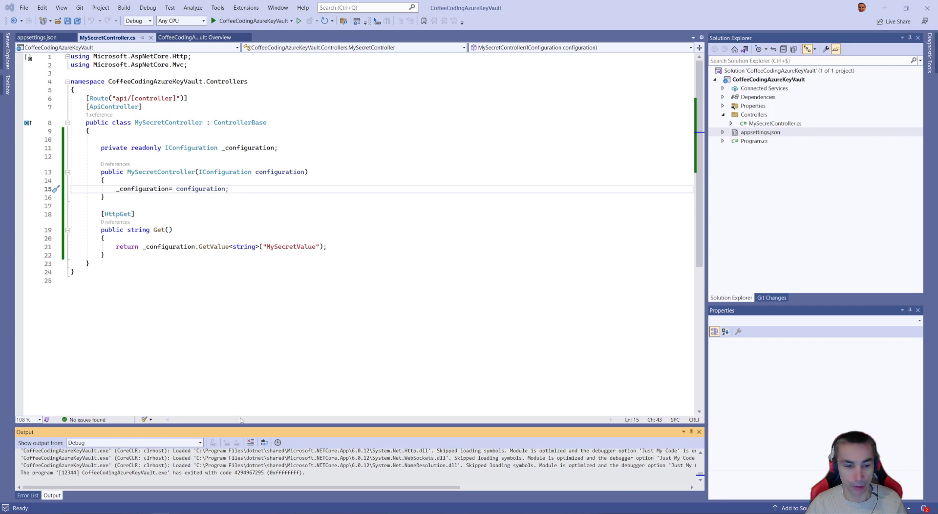
mouse_move(77, 513)
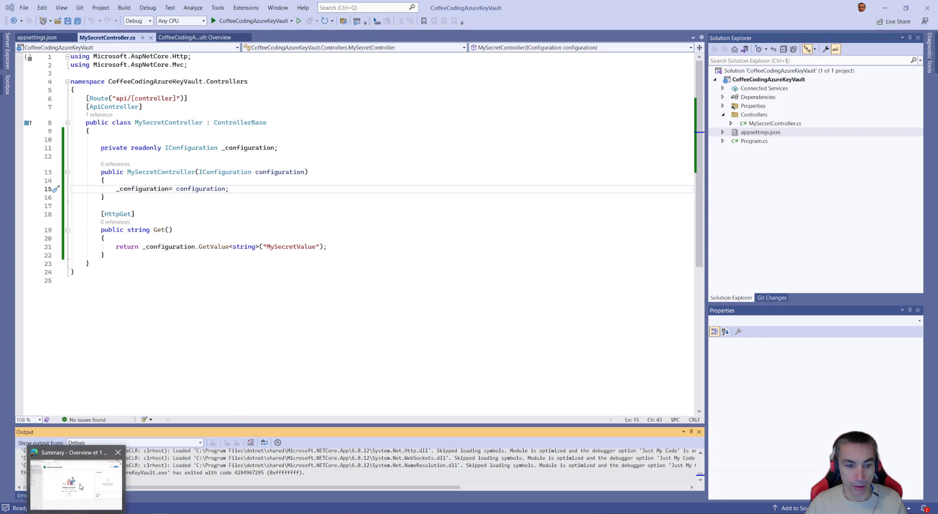
click(82, 486)
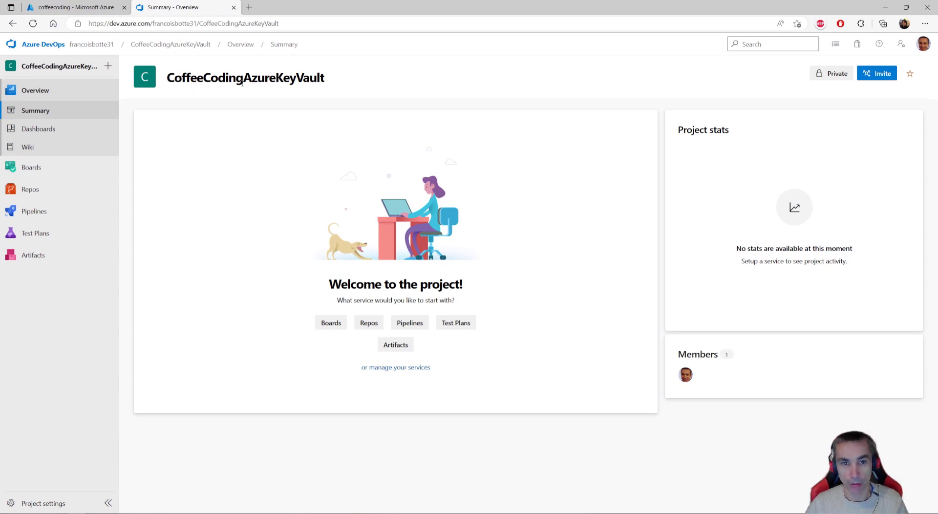
click(31, 190)
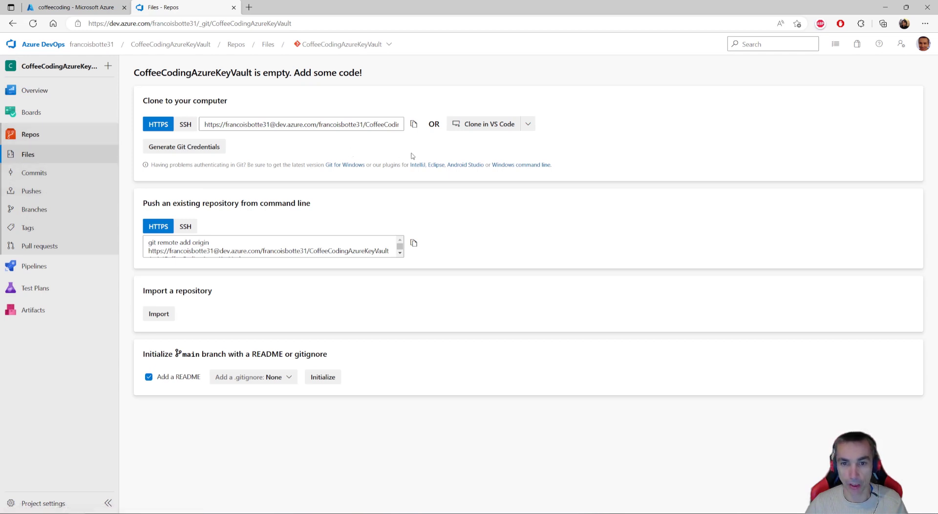
click(185, 124)
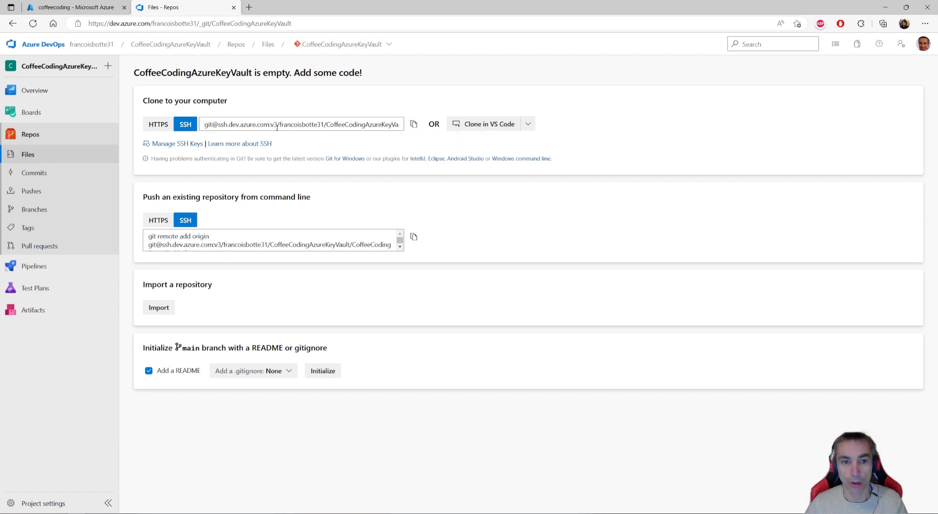
click(413, 125)
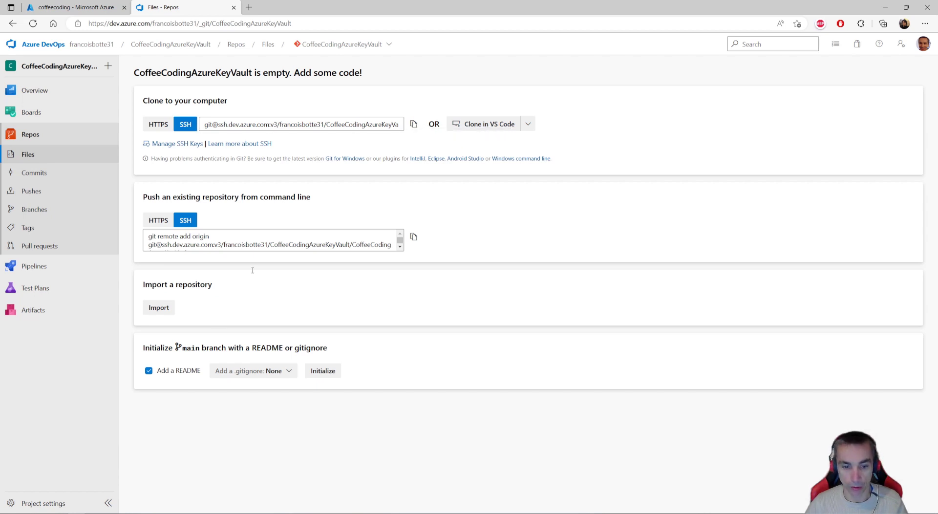
- In Visual Studio, create a Git repository for the solution and push it to the existing remote using the copied SSH URL
key(alt+Tab)
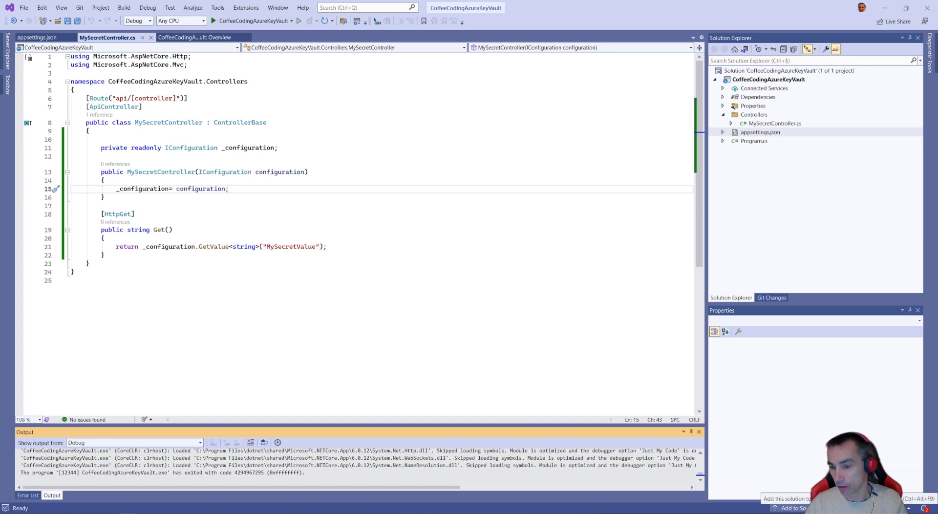
click(789, 508)
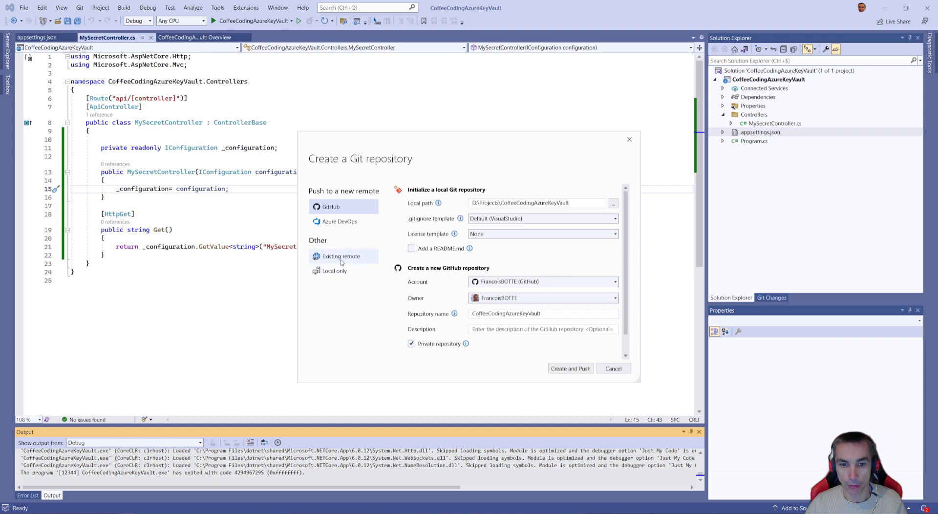
click(341, 257)
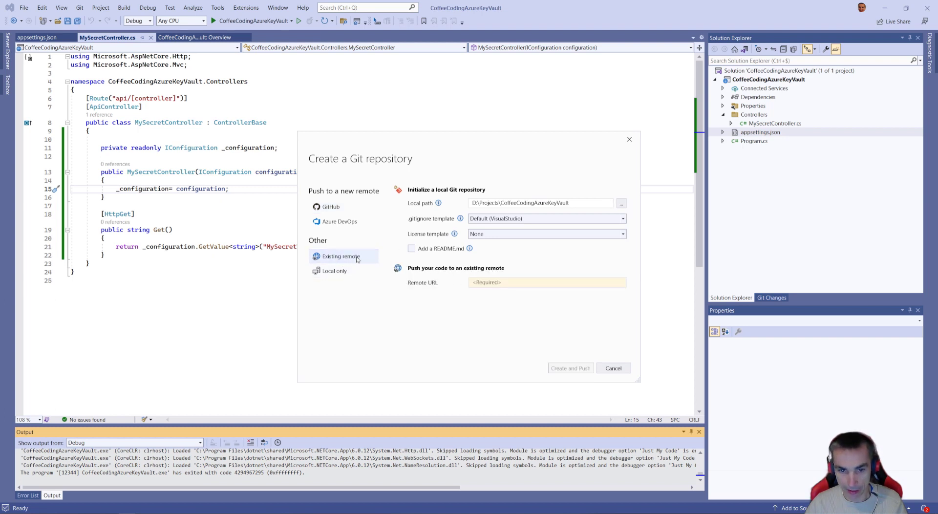
click(509, 283)
key(ctrl+v)
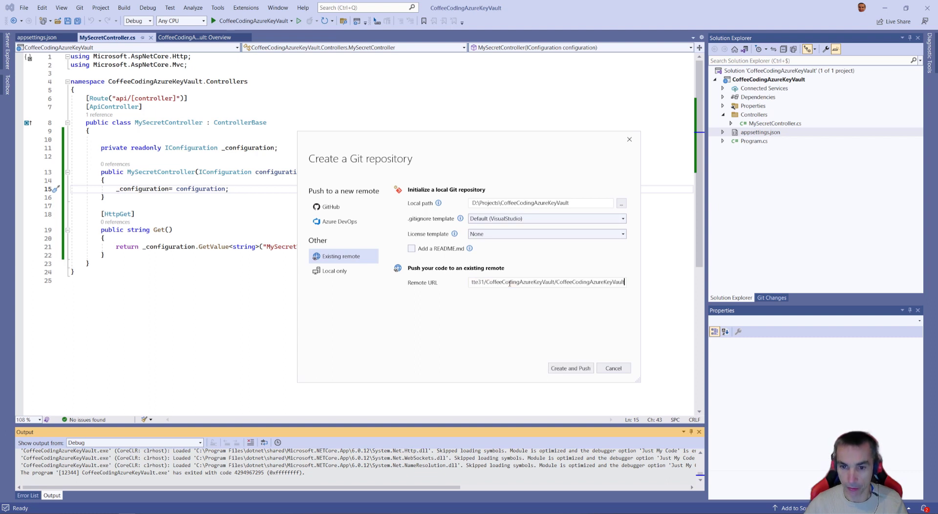
click(574, 368)
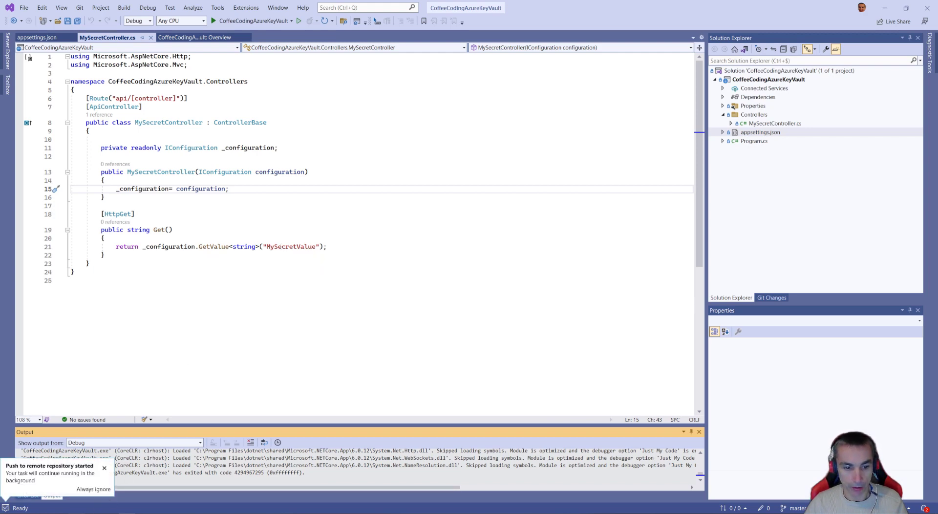
- Return to Azure DevOps and check the repository's commits and the files in the CoffeeCodingAzureKeyVault folder
key(alt+Tab)
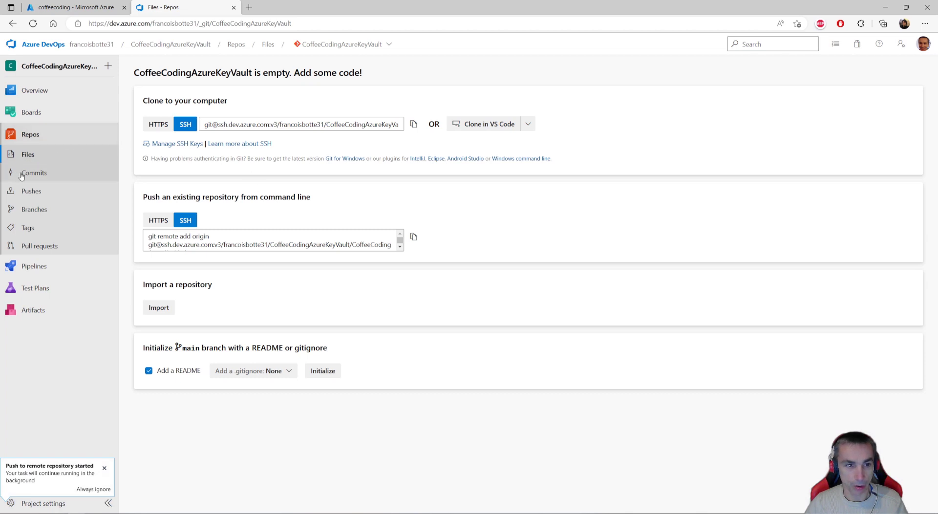
click(36, 176)
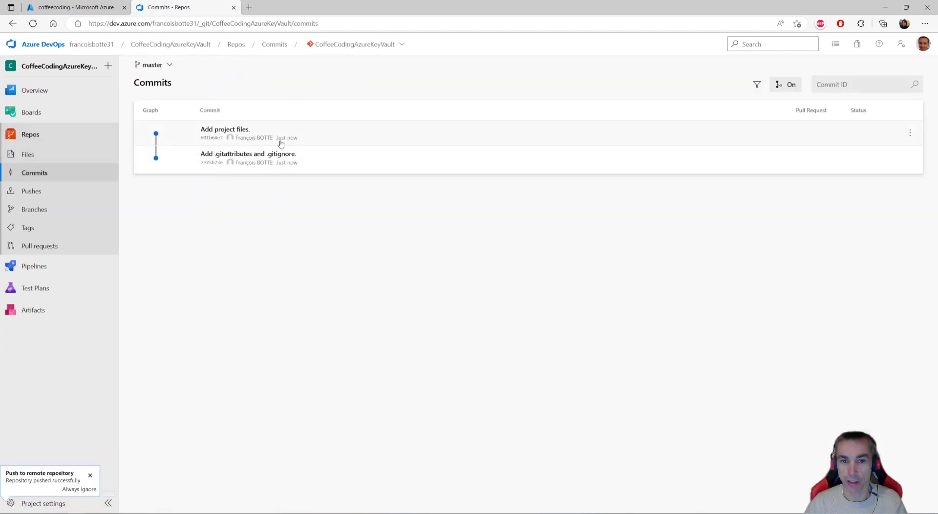
click(28, 154)
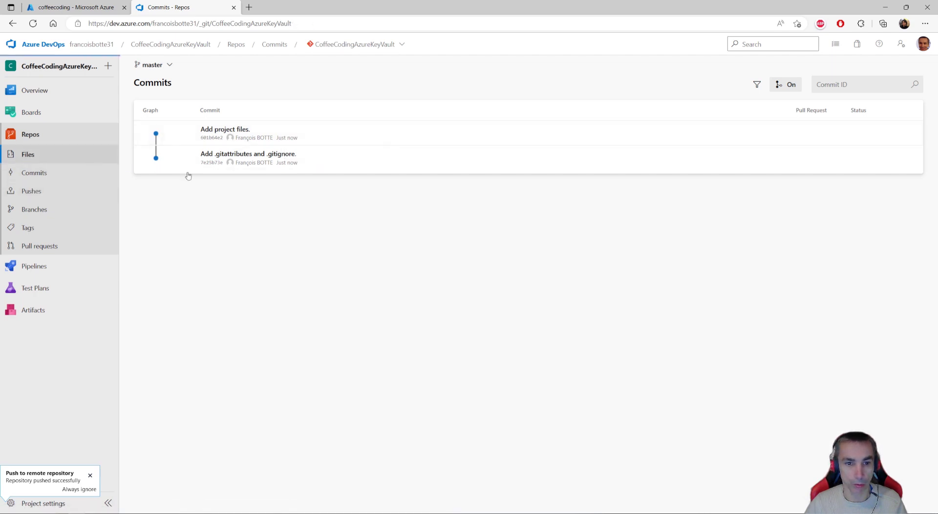
click(139, 87)
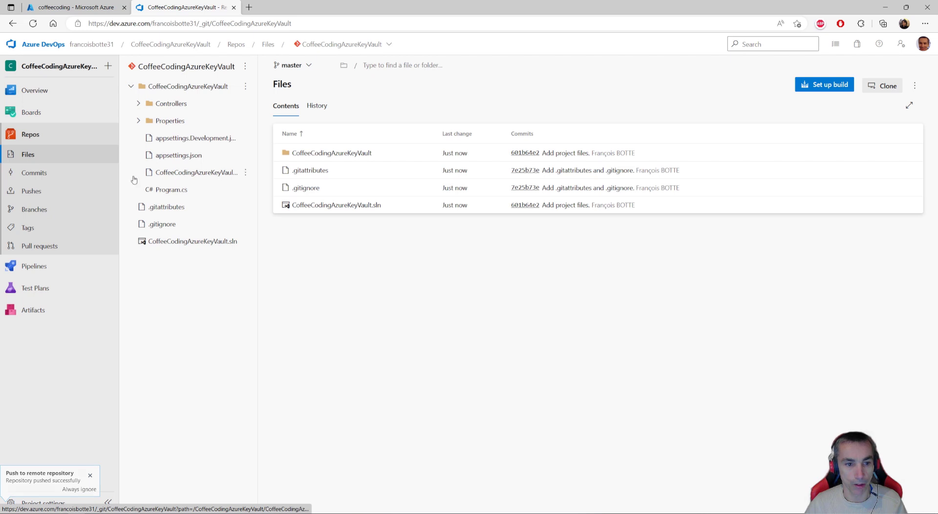
- Start a new pipeline with the classic editor, using the Azure Repos Git repository CoffeeCodingAzureKeyVault and its master branch as source
mouse_move(78, 269)
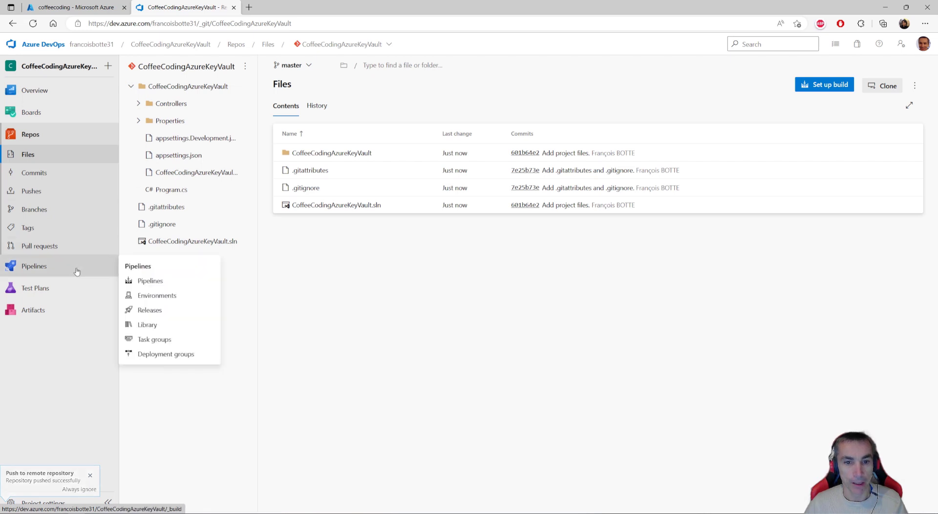
click(33, 268)
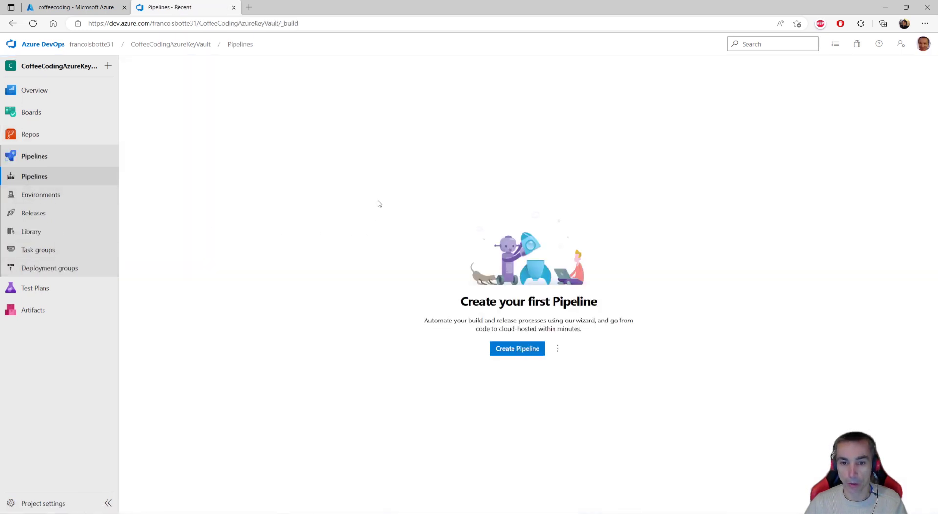
click(515, 349)
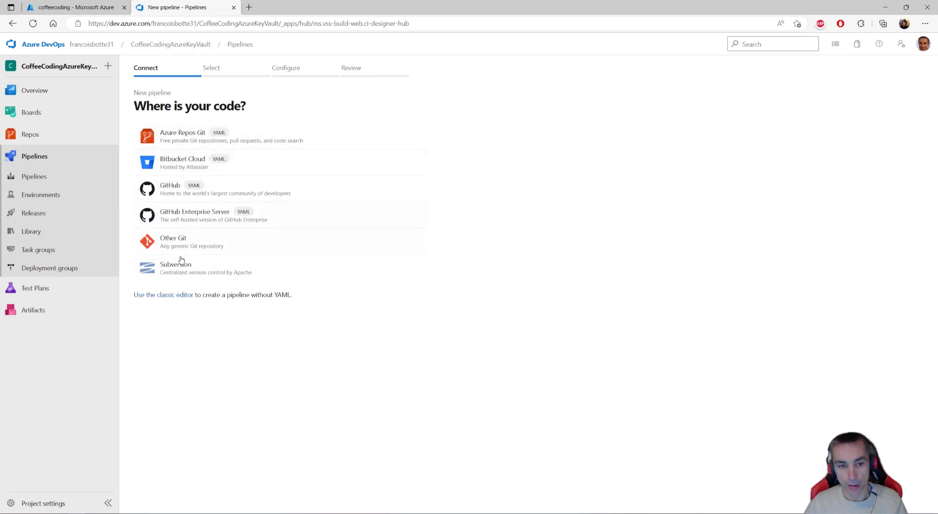
click(170, 298)
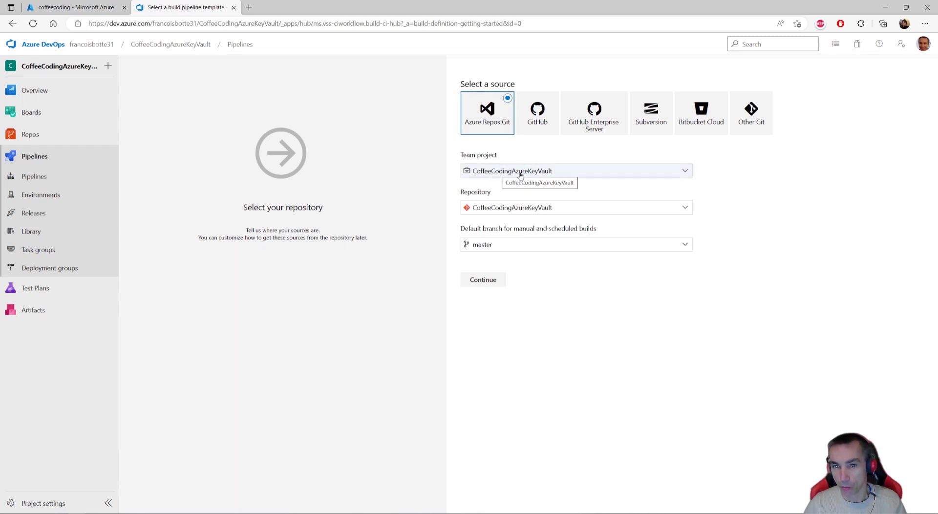
click(483, 280)
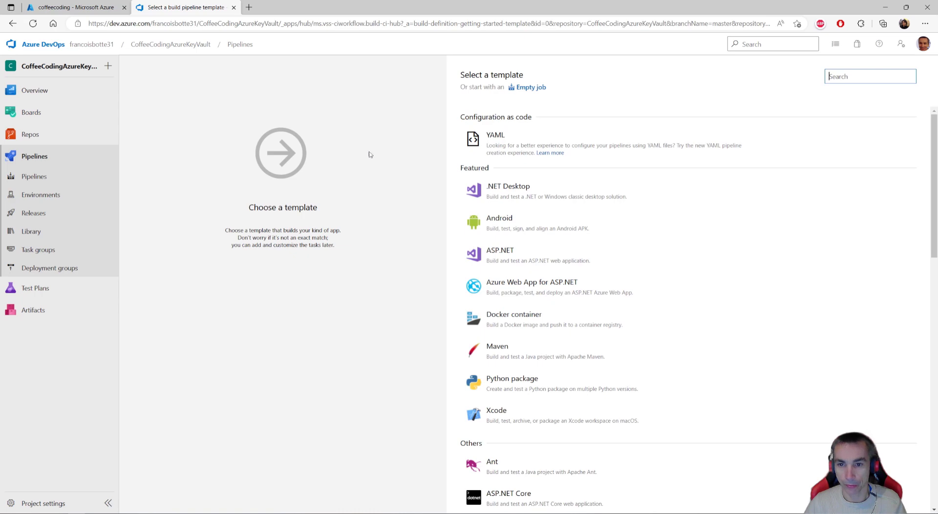
- Apply the ASP.NET Core template to the new build pipeline
scroll(586, 235, down, 5)
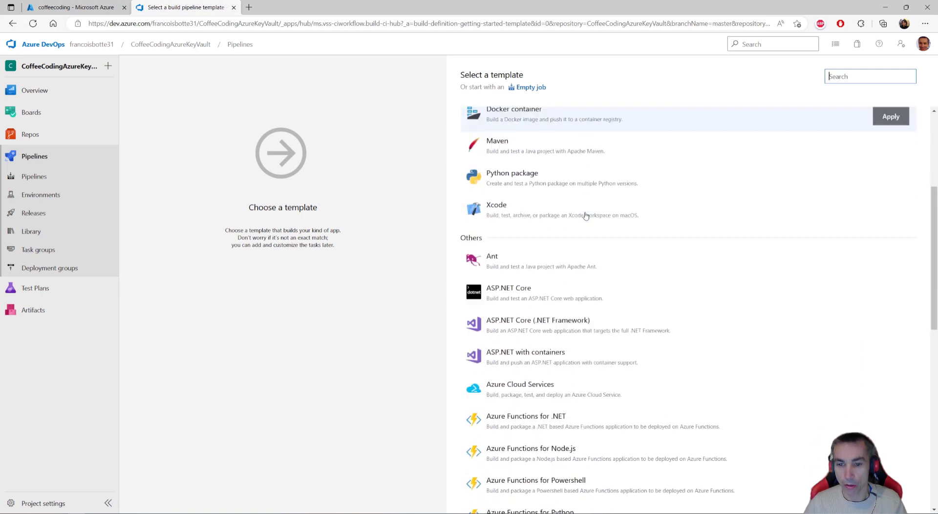
scroll(562, 219, up, 5)
scroll(544, 199, down, 4)
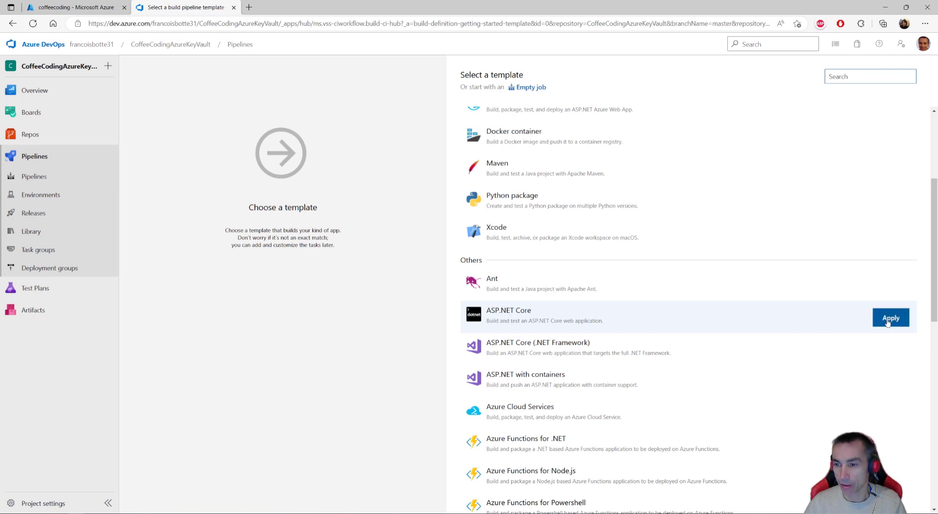
click(891, 319)
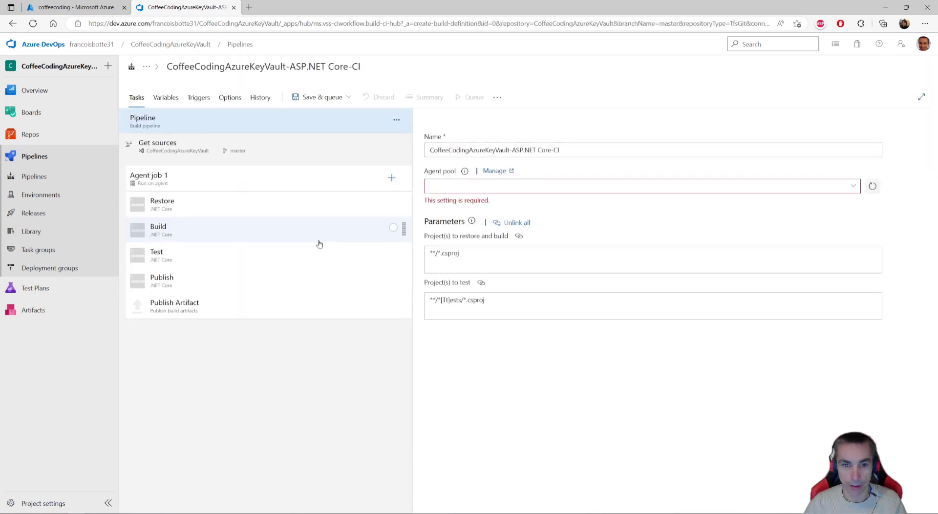
- Set the pipeline's agent specification to windows latest
click(239, 126)
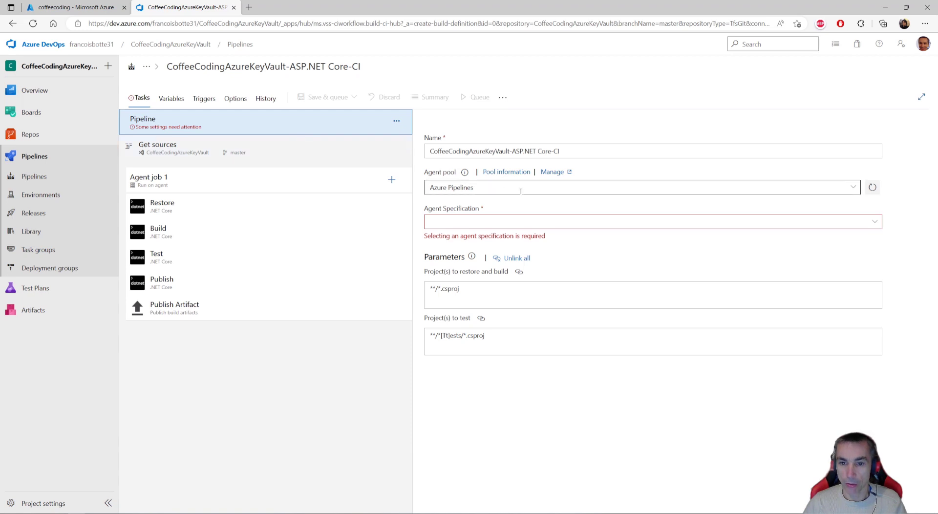
click(873, 221)
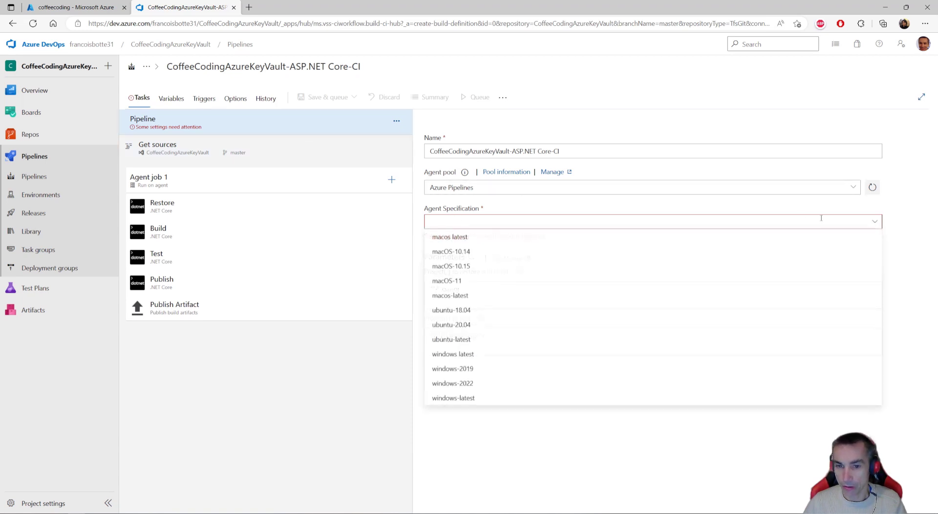
click(456, 354)
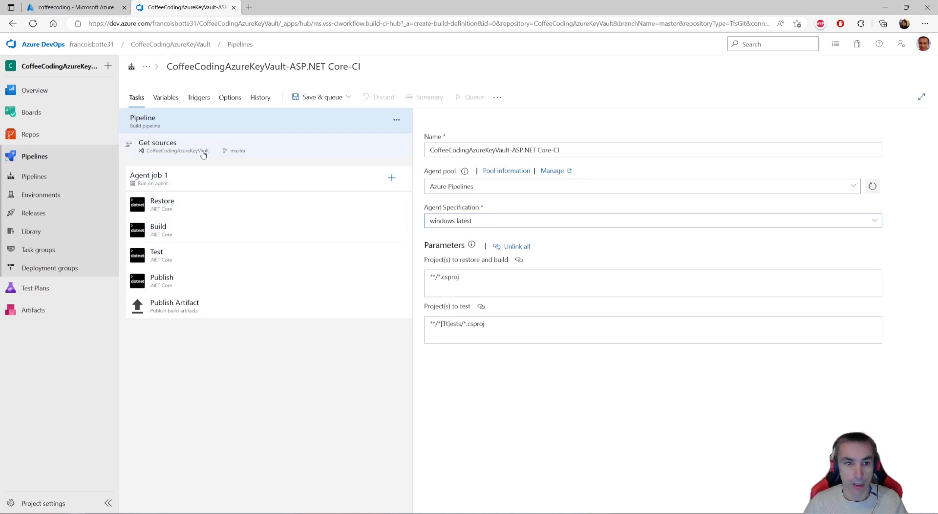
- Review the Restore, Build, Publish and Publish Artifact tasks of Agent job 1 and remove the Test task
click(180, 209)
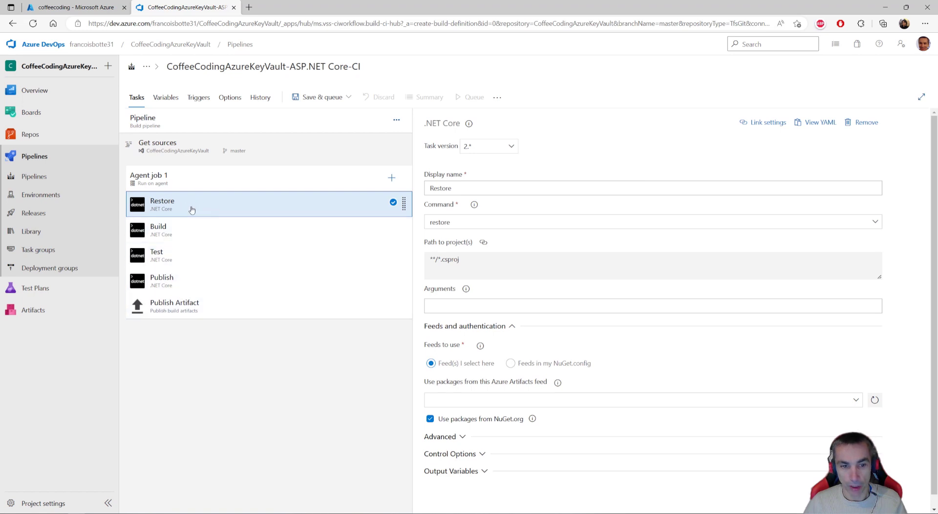
click(203, 232)
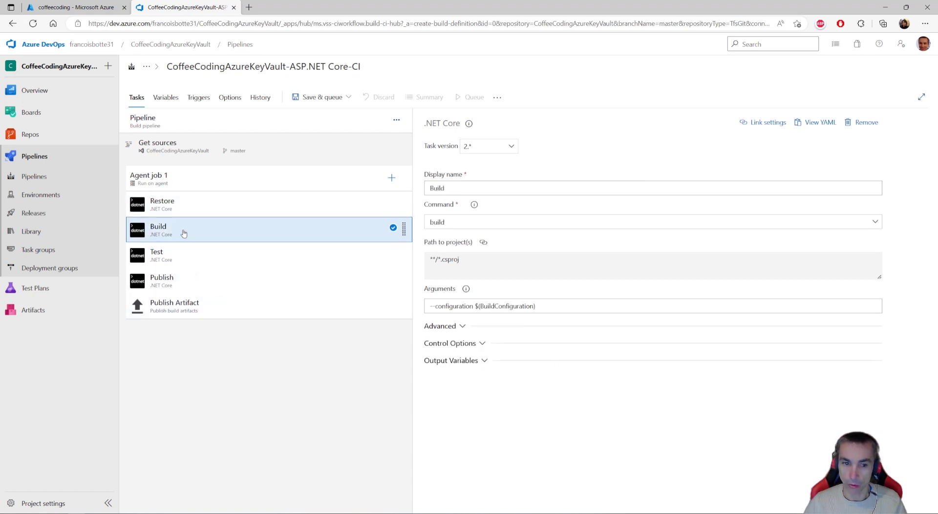
click(247, 254)
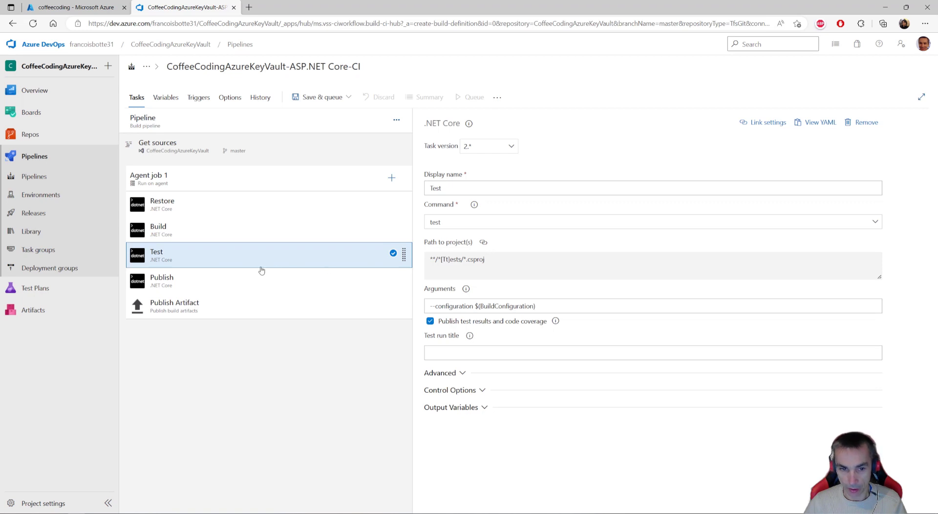
right_click(305, 258)
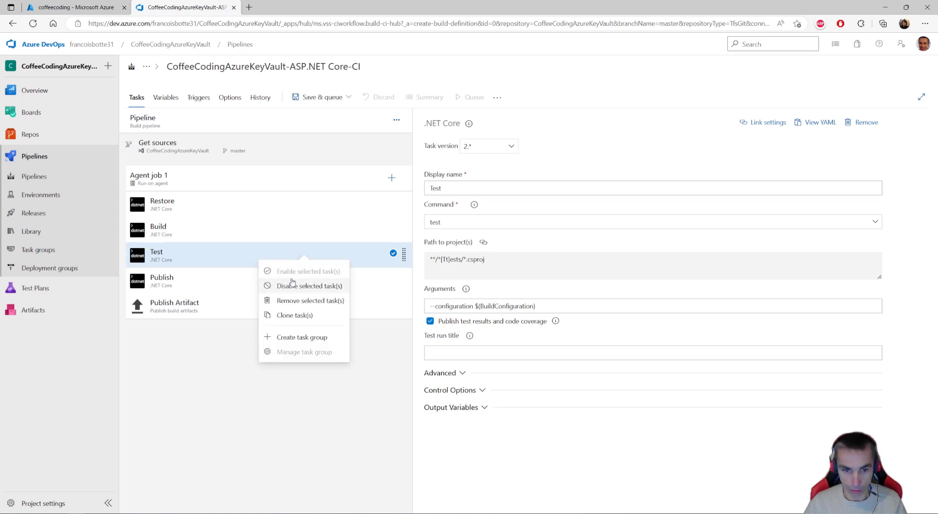
click(294, 301)
click(229, 252)
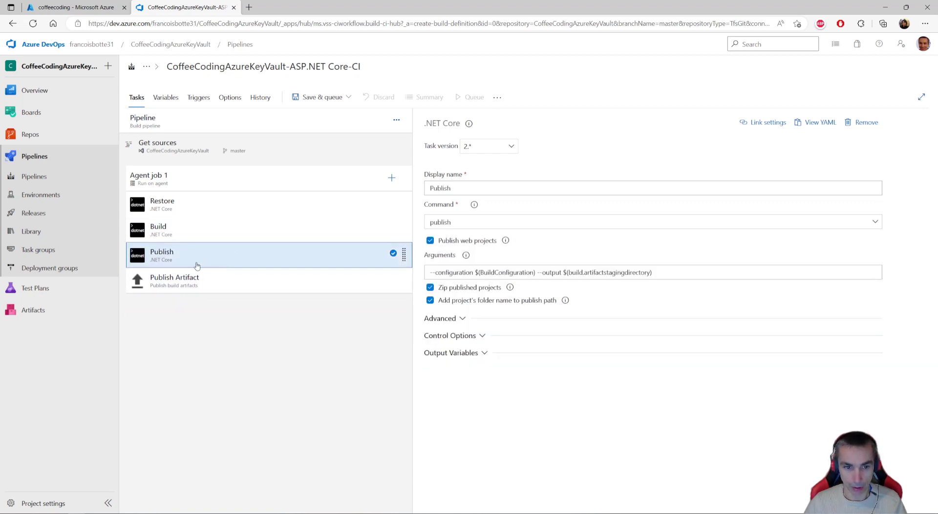
click(210, 283)
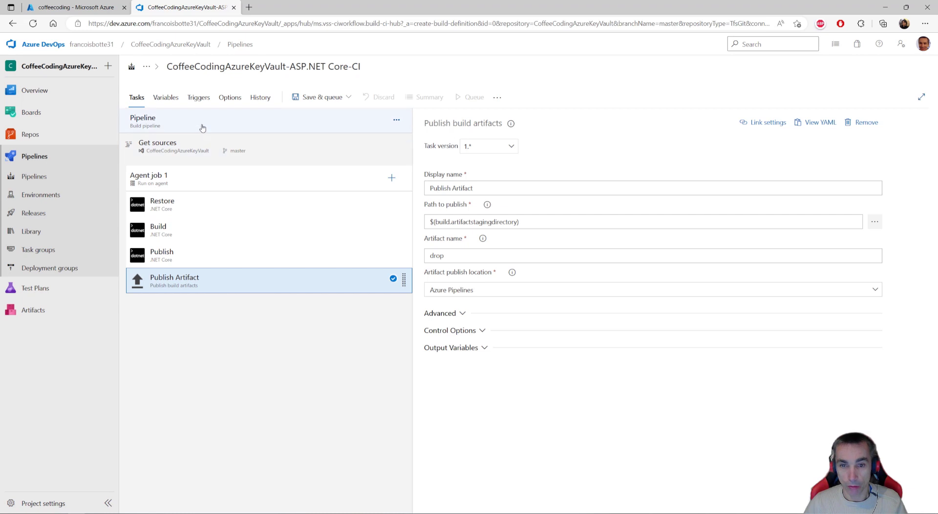
- Save the build pipeline, run it on the master branch with windows latest, and open the log of Agent job 1
click(348, 98)
click(309, 116)
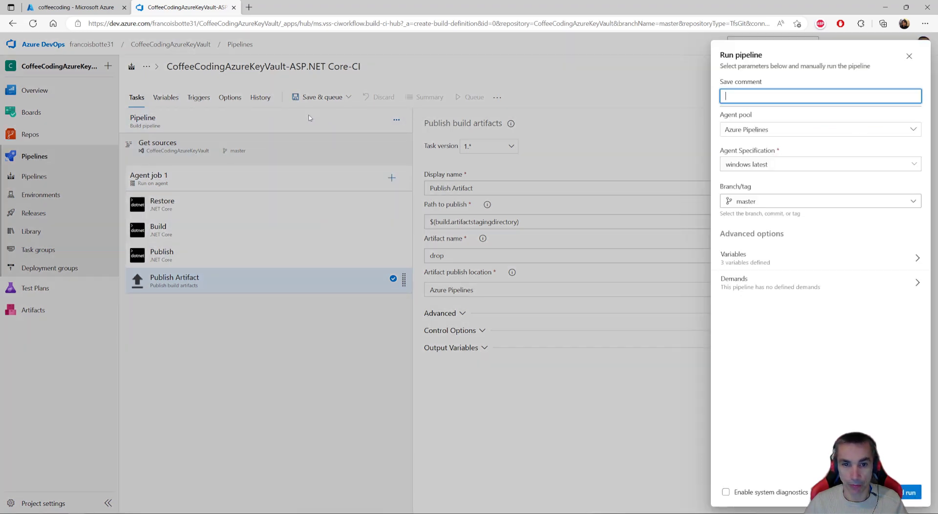
click(911, 492)
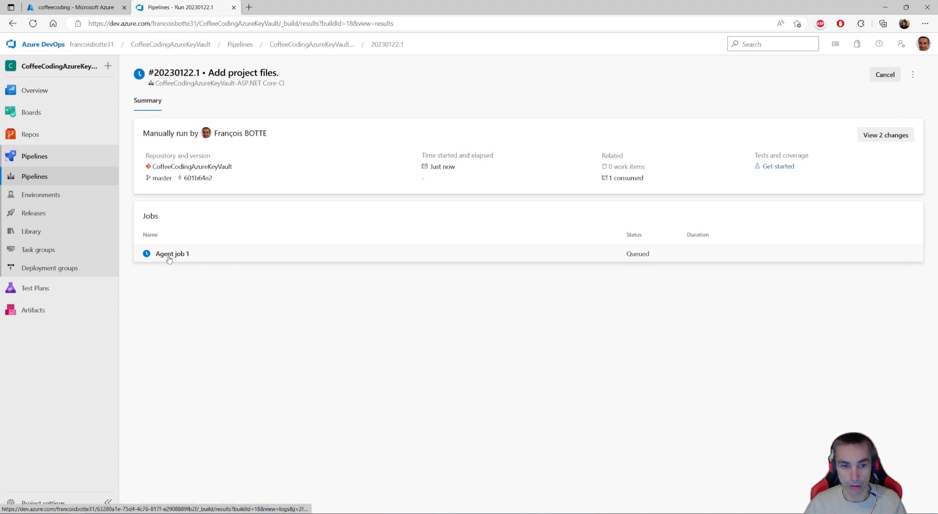
click(224, 257)
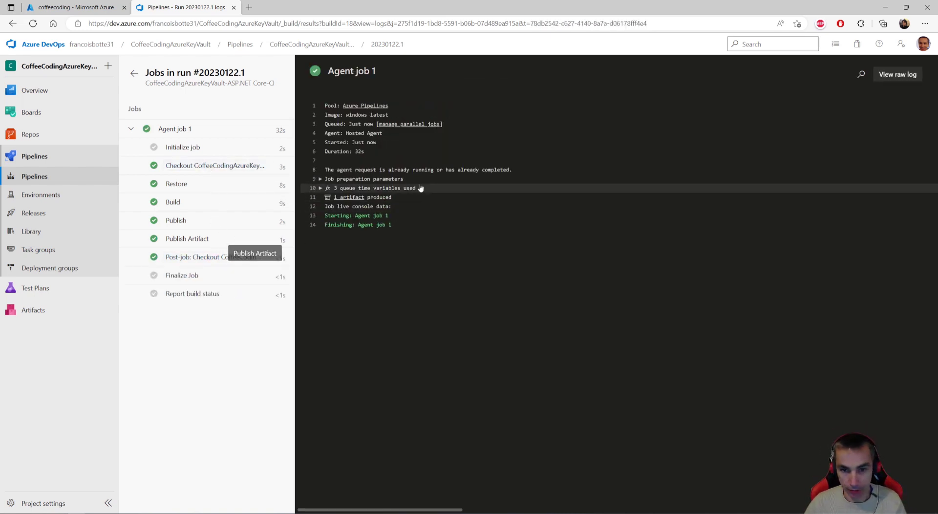
- Open the published artifacts of the pipeline's latest run and check the contents of drop
click(30, 176)
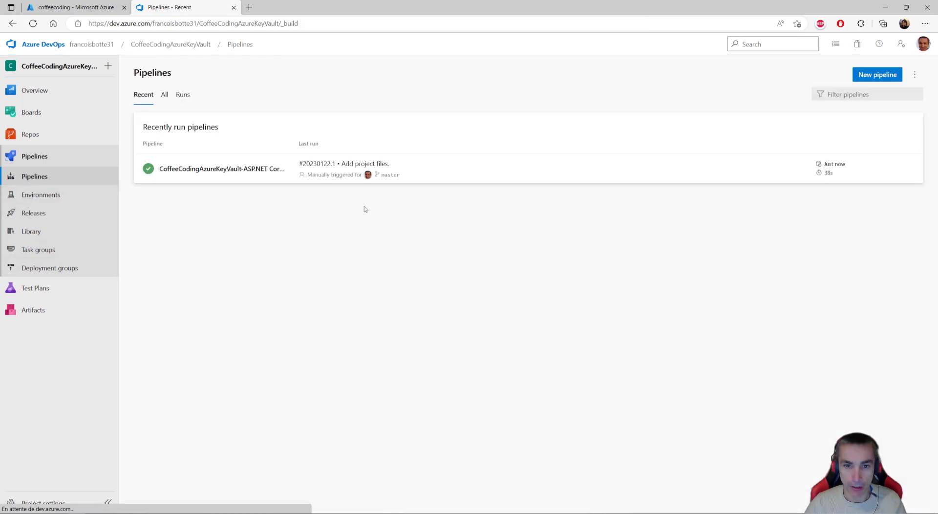
click(478, 169)
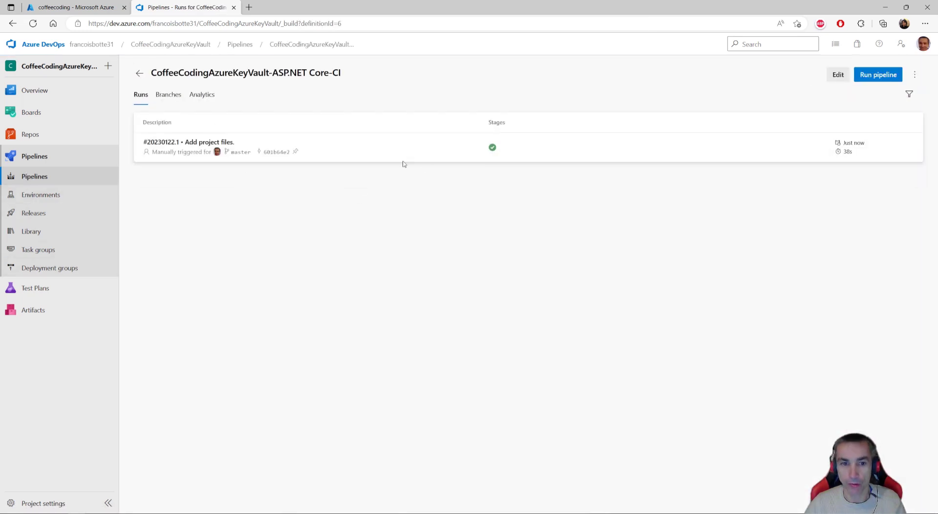
click(380, 147)
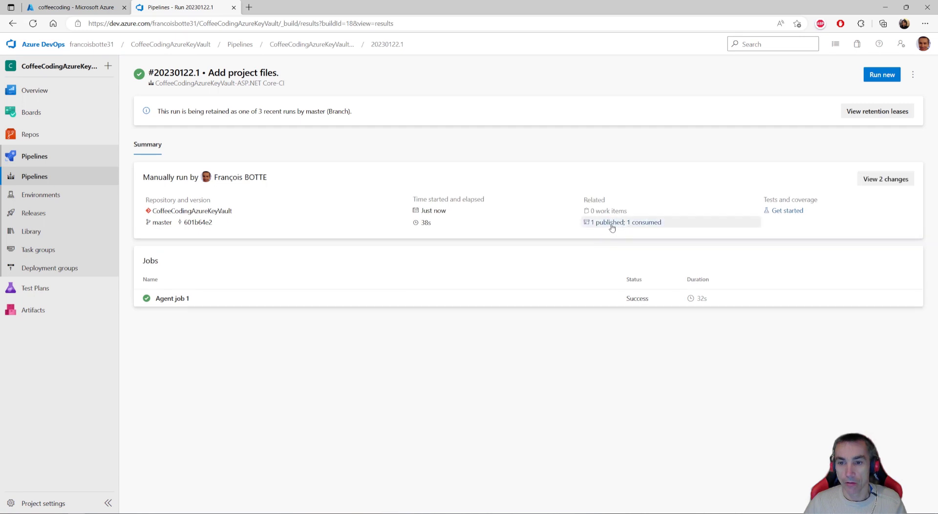
click(607, 224)
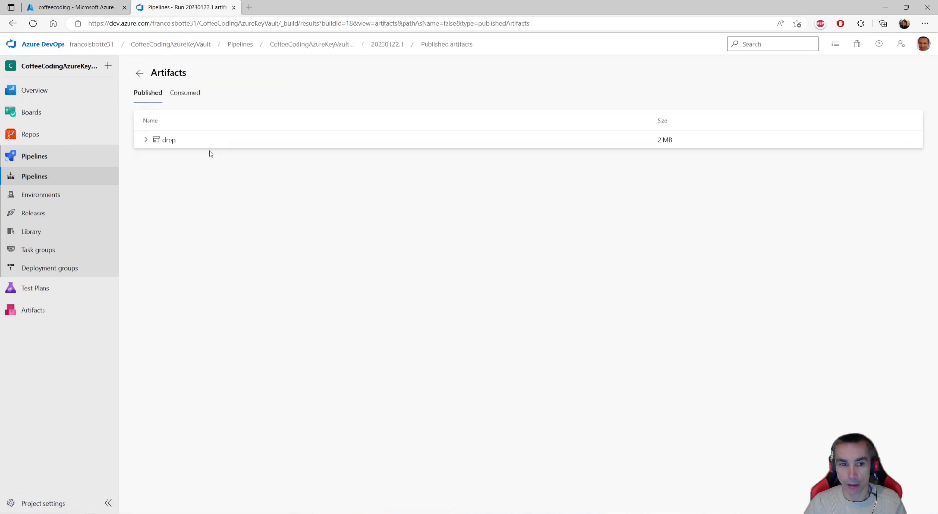
click(146, 140)
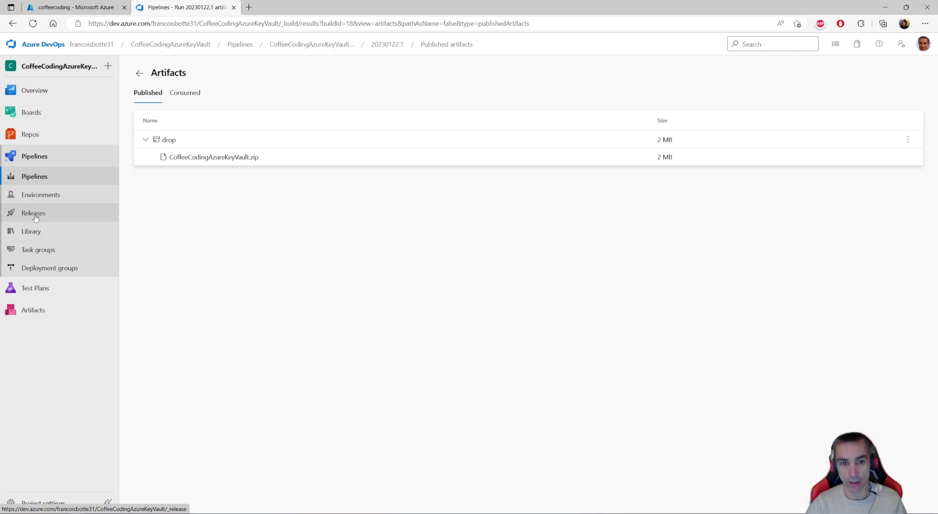
- Switch to the Azure portal and start creating a Web App from the Marketplace in the coffeecoding resource group
click(74, 9)
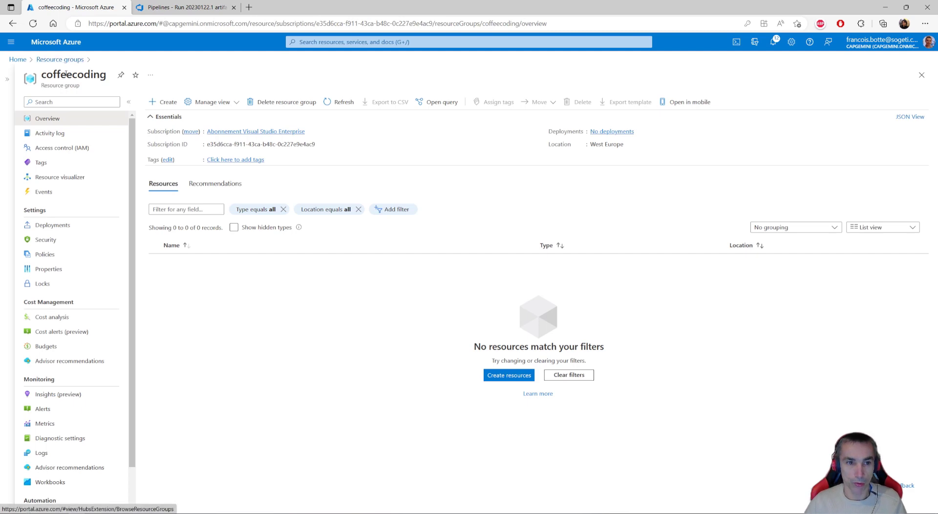
click(164, 101)
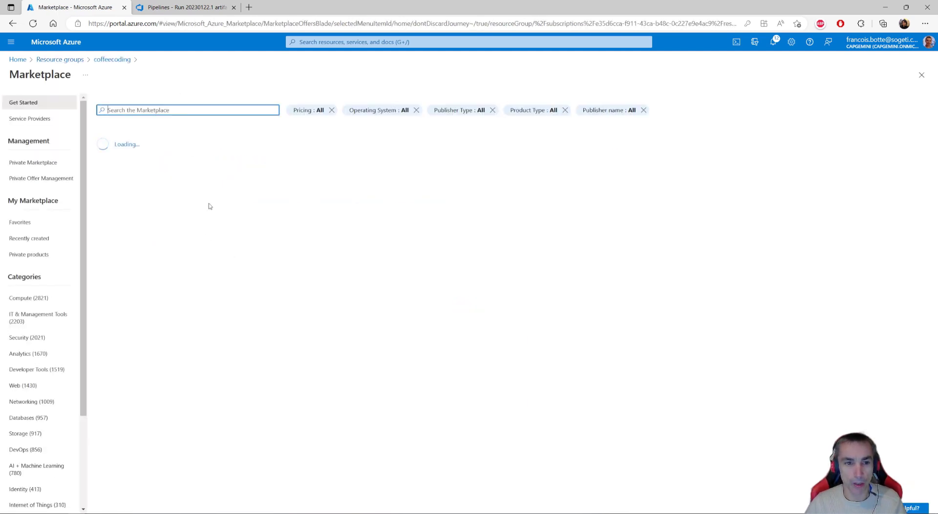
text(web)
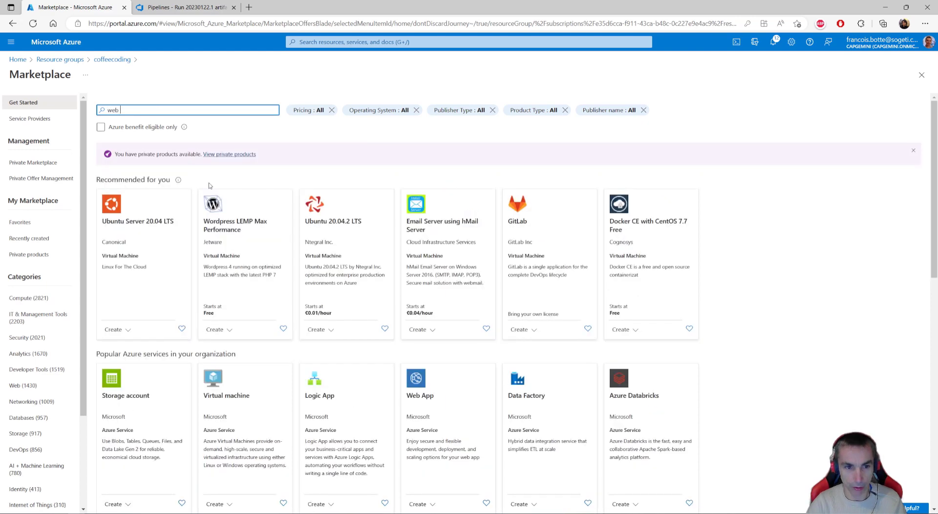
text( a)
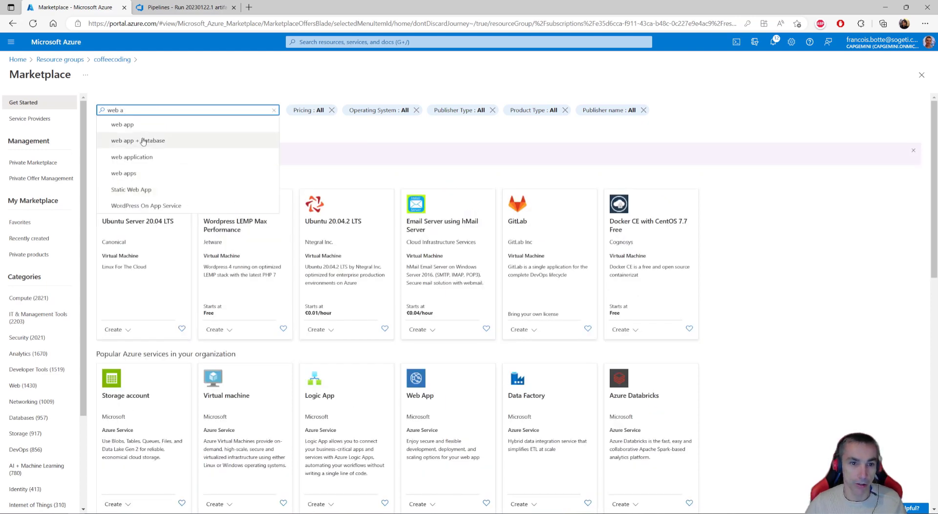
click(122, 124)
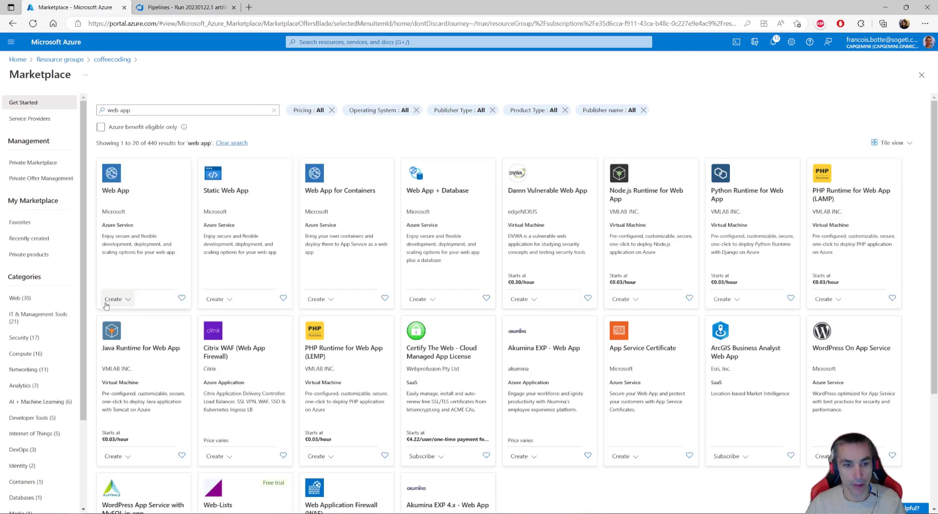
click(263, 168)
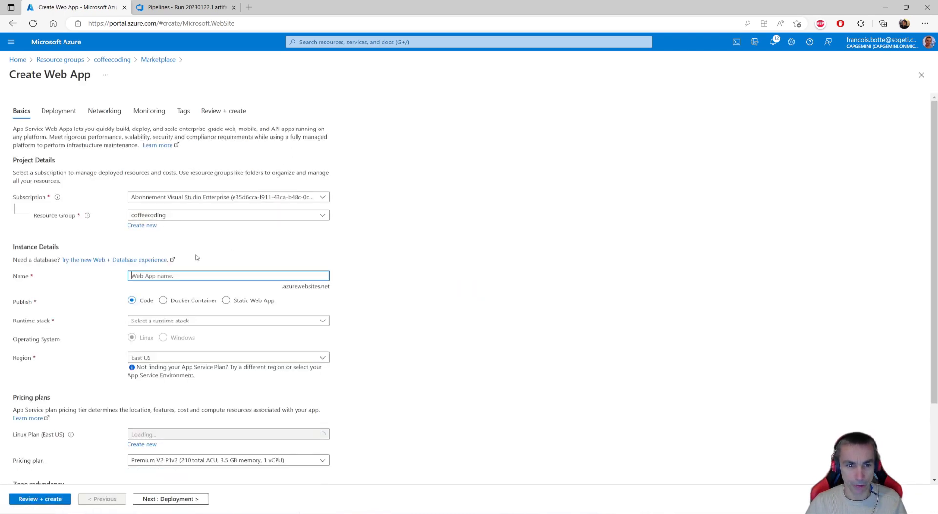
- Name the web app coffeecodingsecret and set its runtime stack to .NET 6 (LTS)
scroll(204, 215, down, 1)
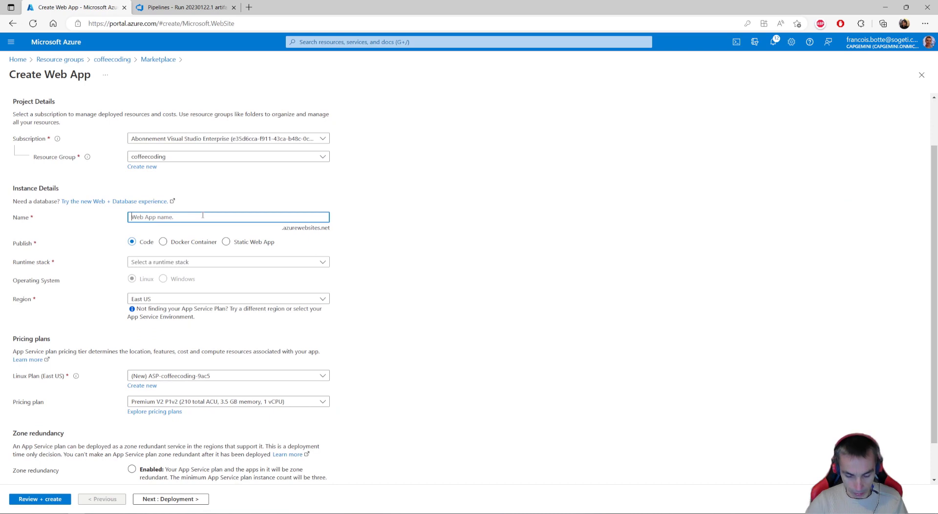
text(coffeecodingsecret)
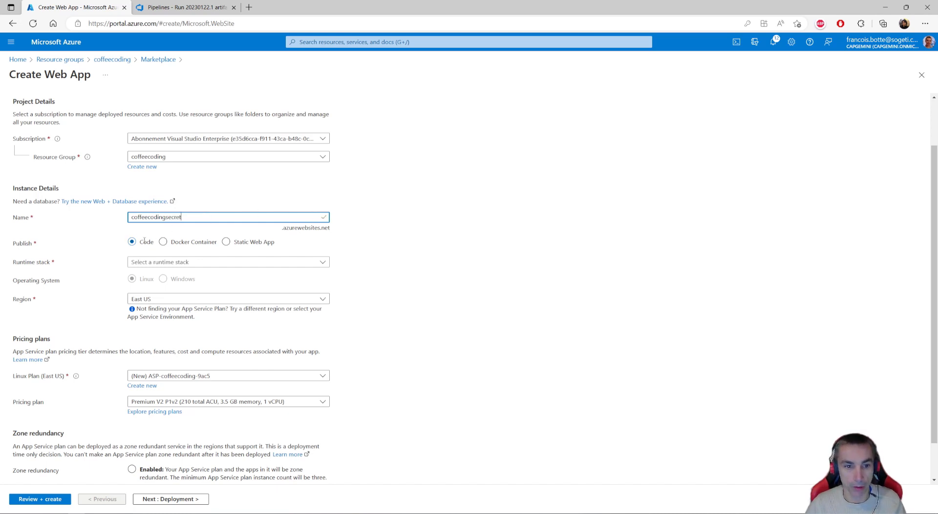
click(203, 263)
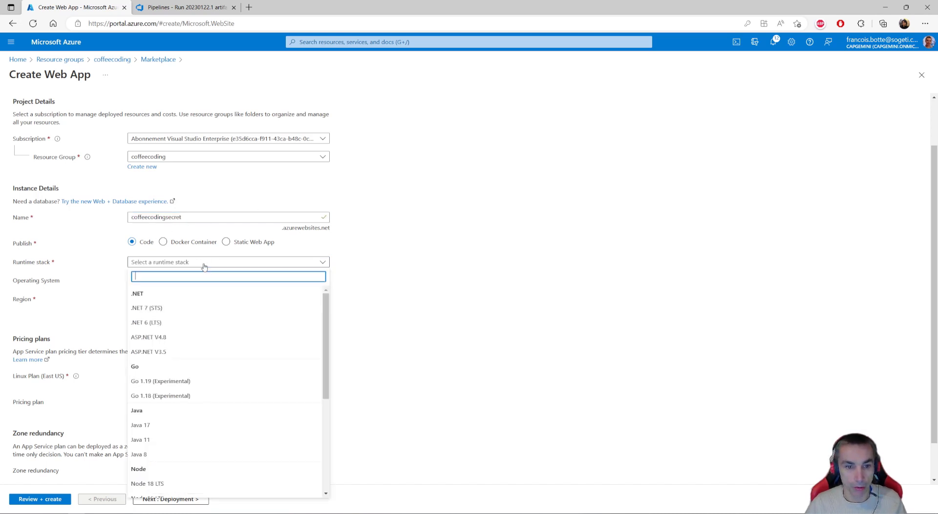
click(147, 323)
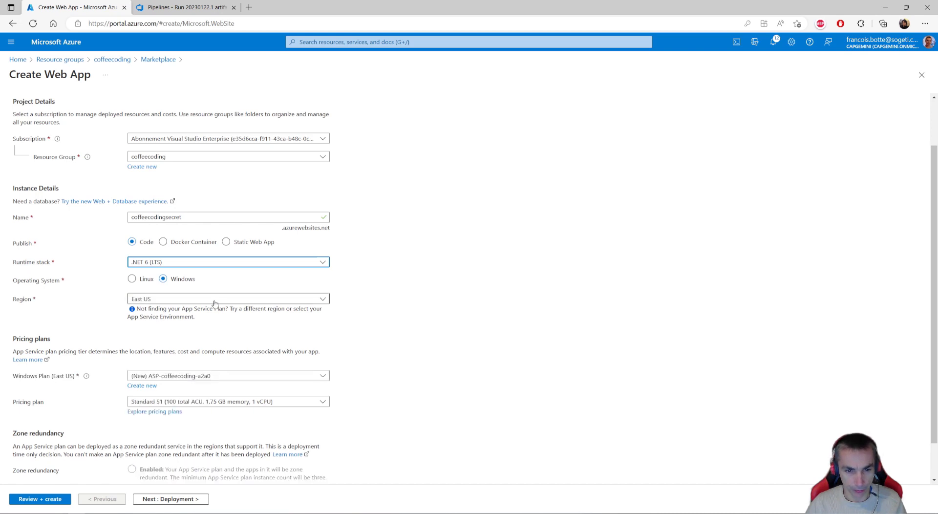
- Set the web app's region to West Europe and its pricing plan to Free F1 (Shared infrastructure)
click(215, 300)
text(west )
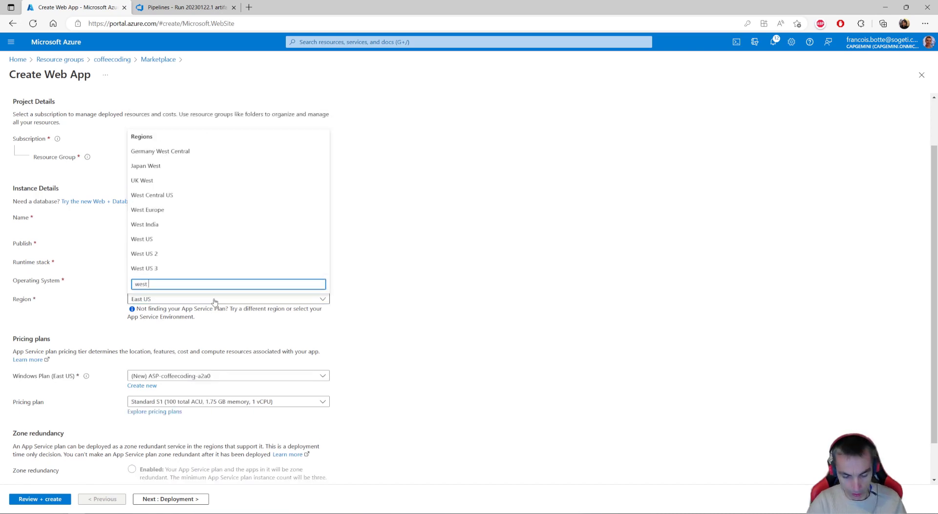
text(eur)
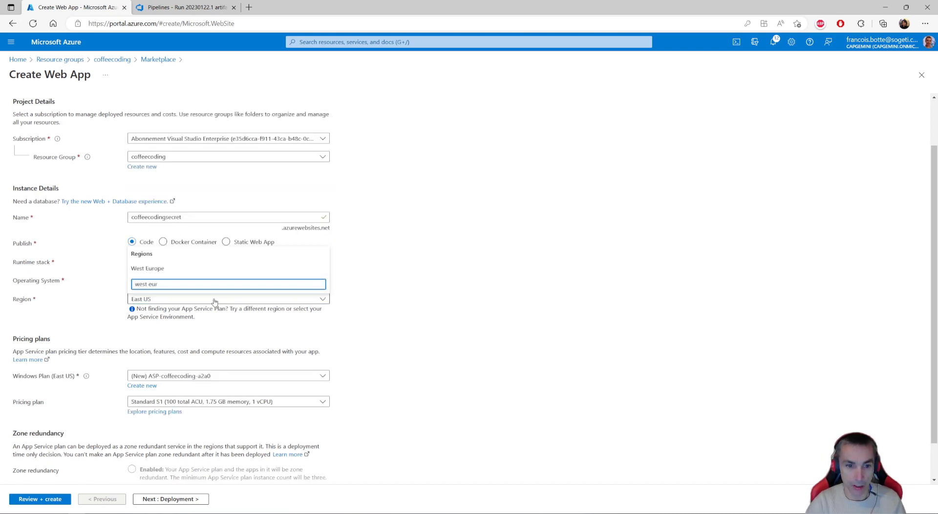
click(162, 269)
scroll(198, 315, down, 1)
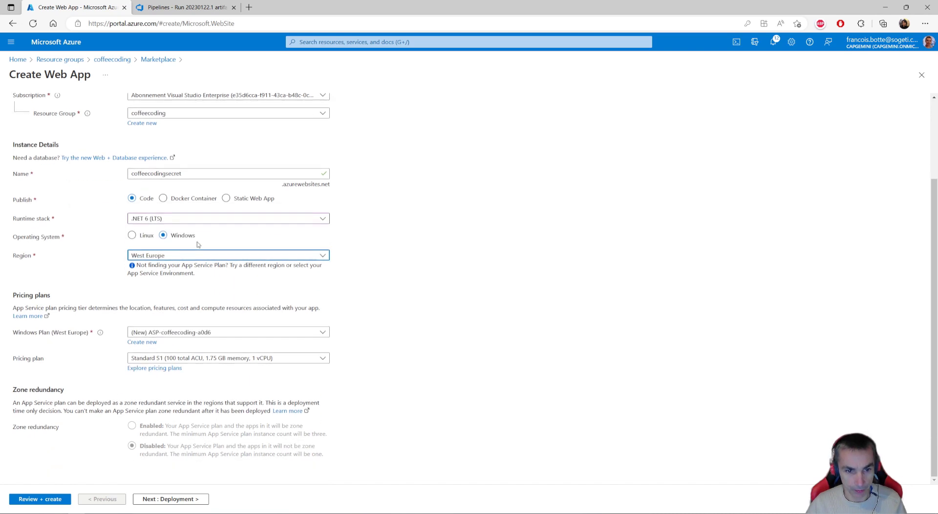
click(224, 358)
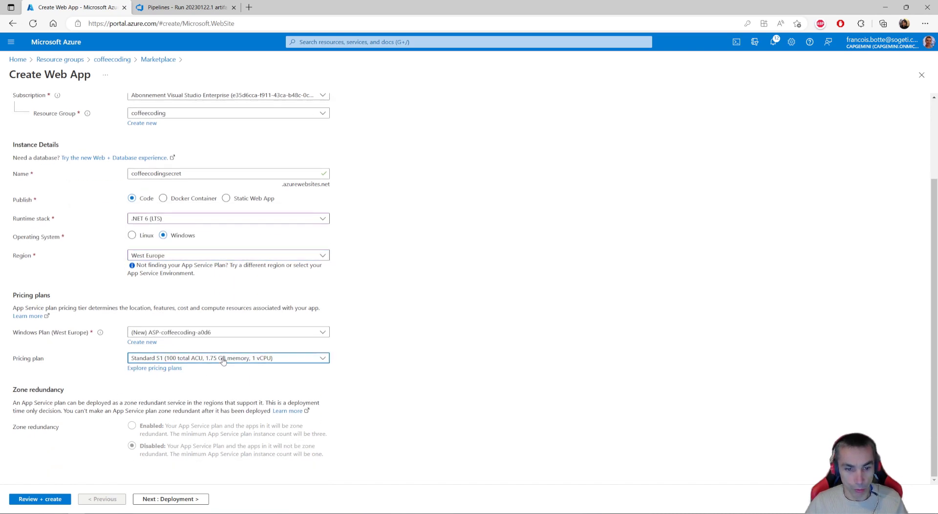
click(148, 101)
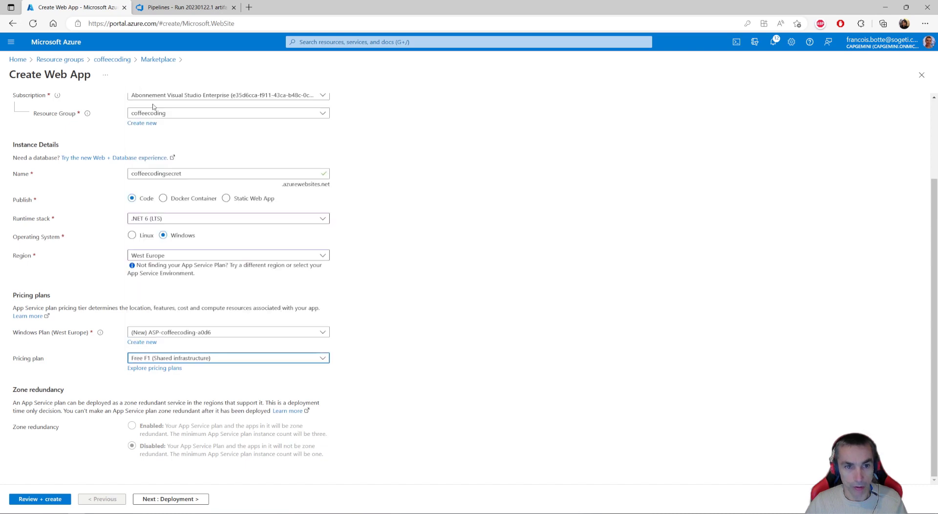
- Review and create the web app, and open the deployed resource
click(47, 499)
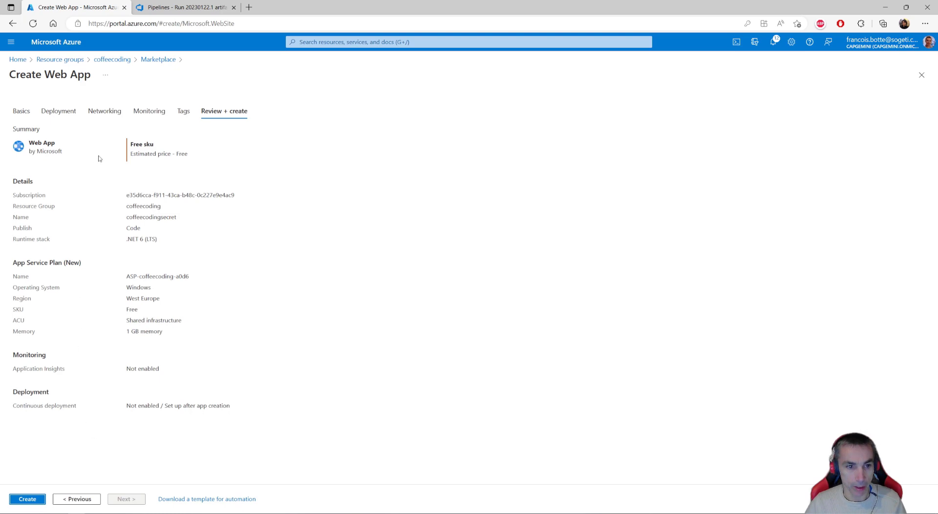
click(28, 499)
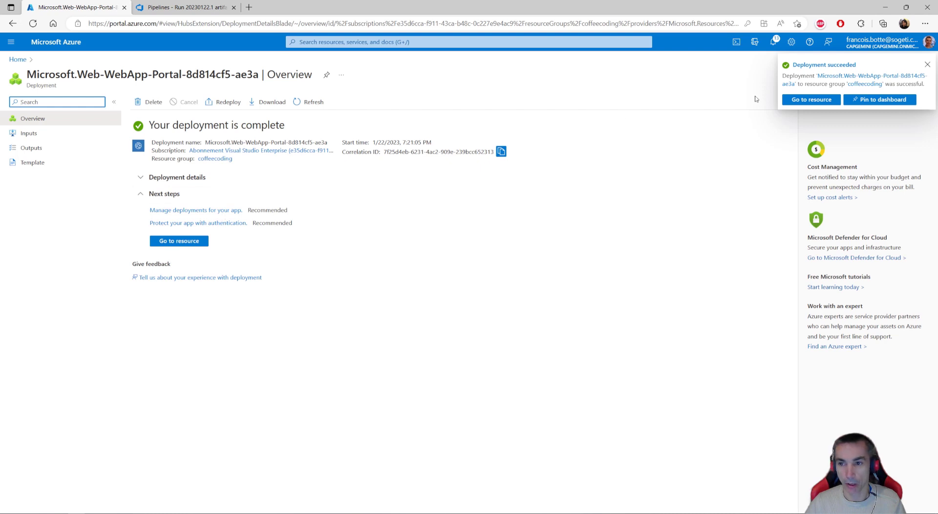
click(819, 101)
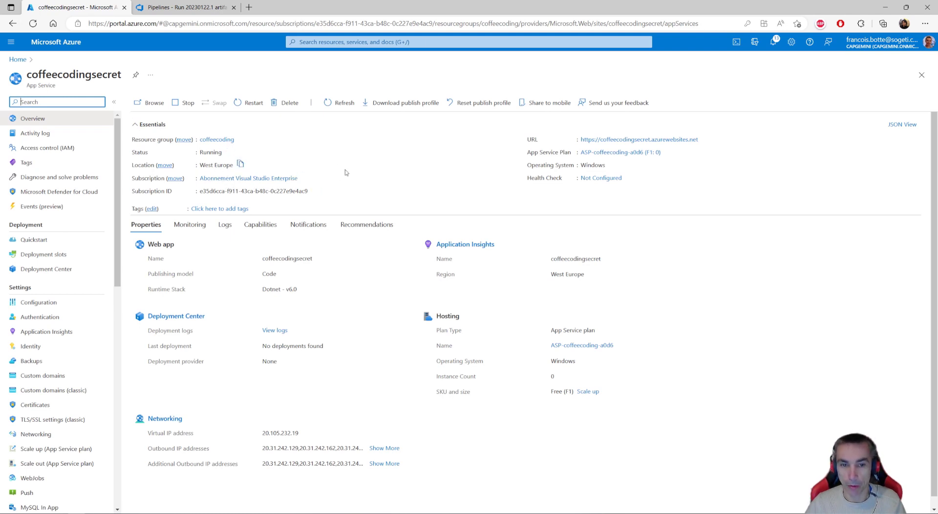
- Return to Azure DevOps and start a new release pipeline in the CoffeeCodingAzureKeyVault project
click(178, 8)
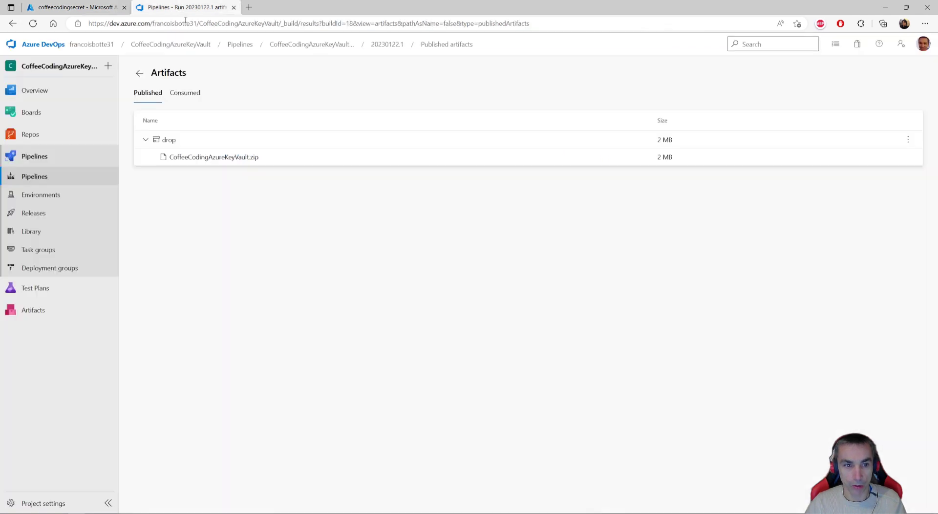
click(38, 215)
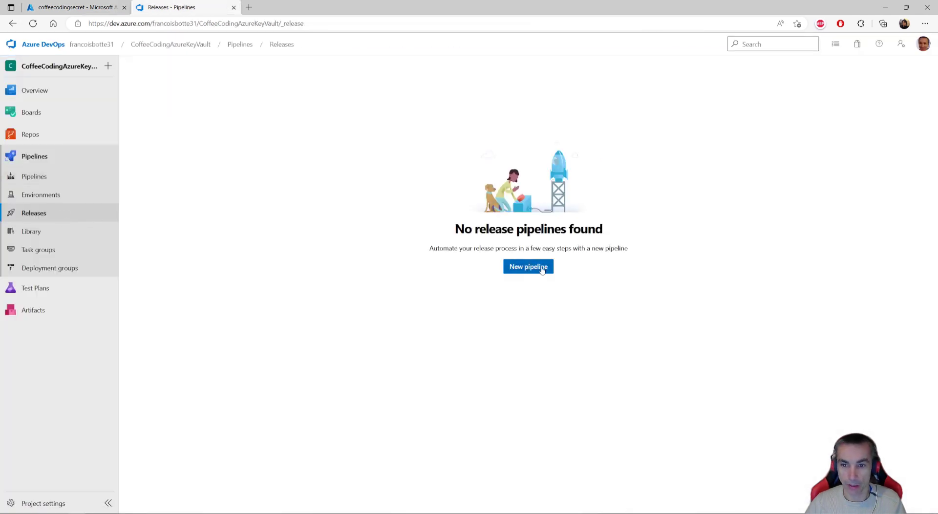
click(528, 266)
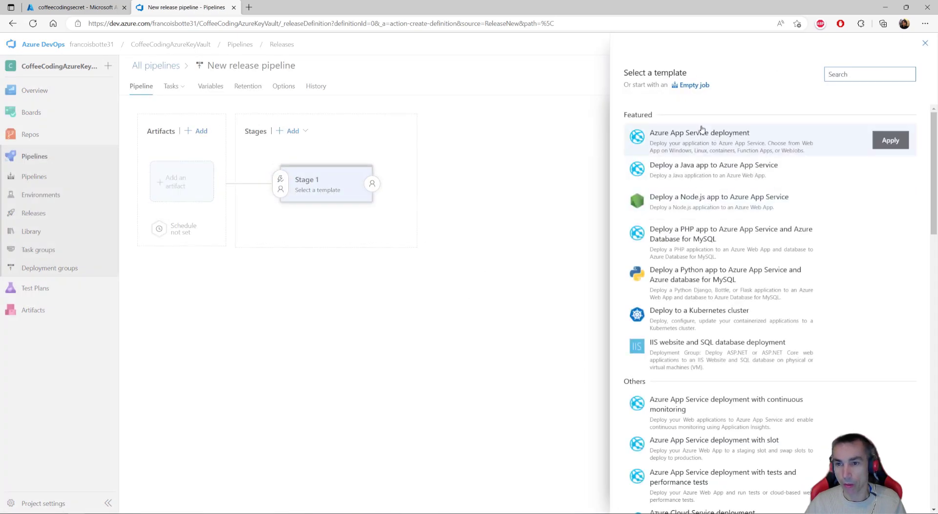
- Apply the Azure App Service deployment template to the release pipeline's first stage
scroll(713, 234, down, 3)
scroll(712, 233, down, 2)
scroll(708, 147, up, 5)
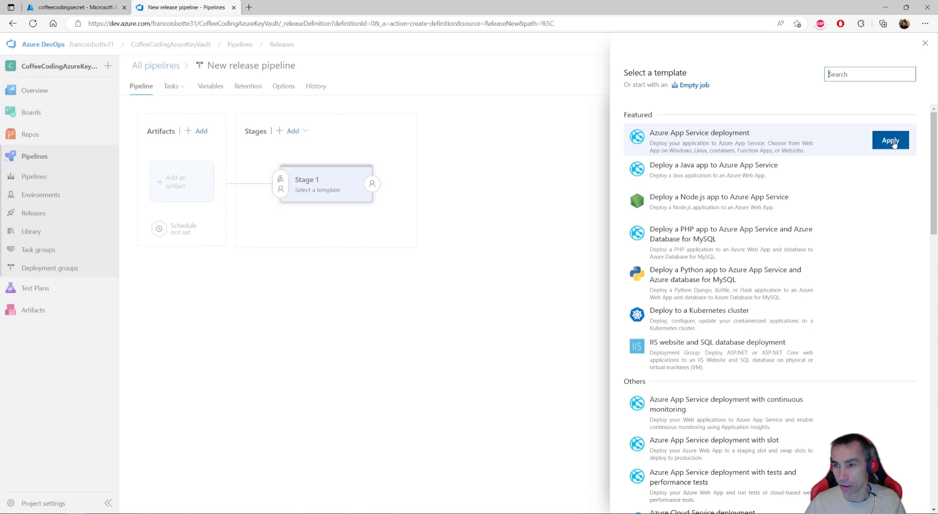
click(890, 141)
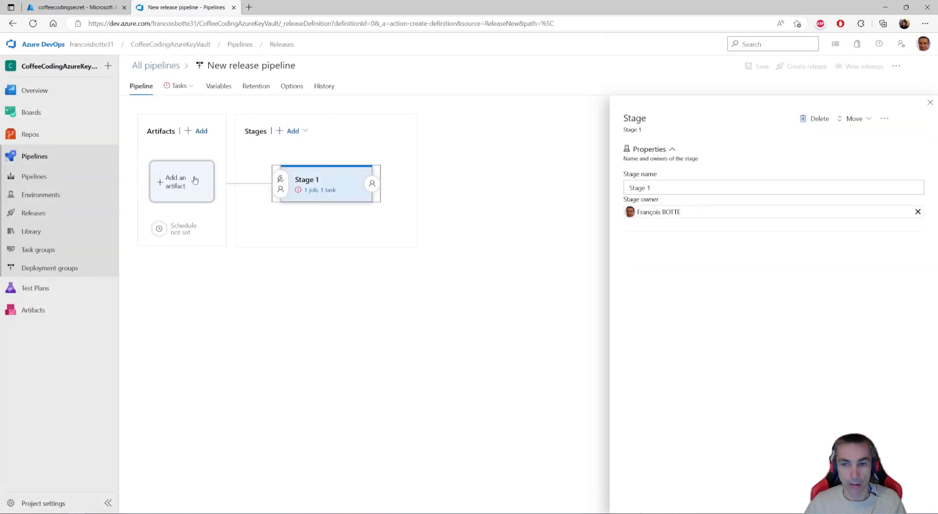
- Add a Build artifact from the CoffeeCodingAzureKeyVault-ASP.NET Core-CI build pipeline, keeping the Latest default version
click(194, 180)
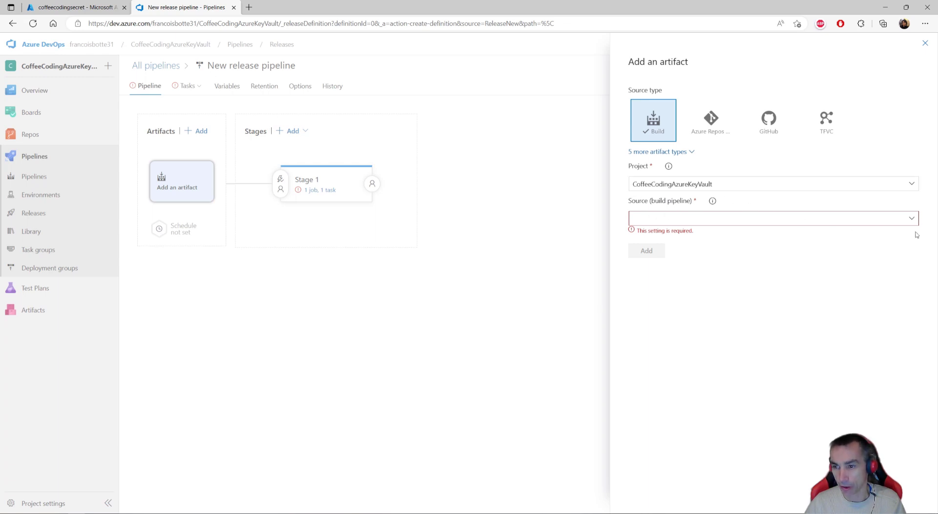
click(911, 218)
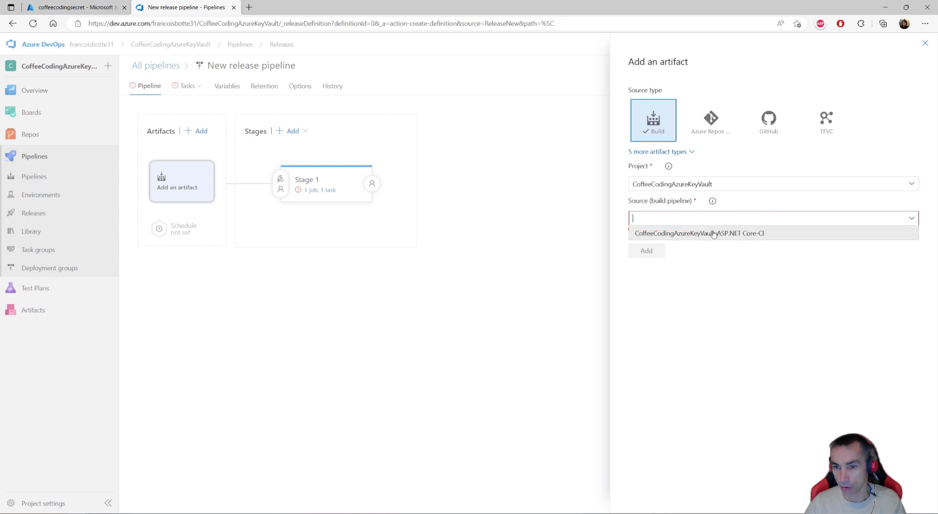
click(749, 234)
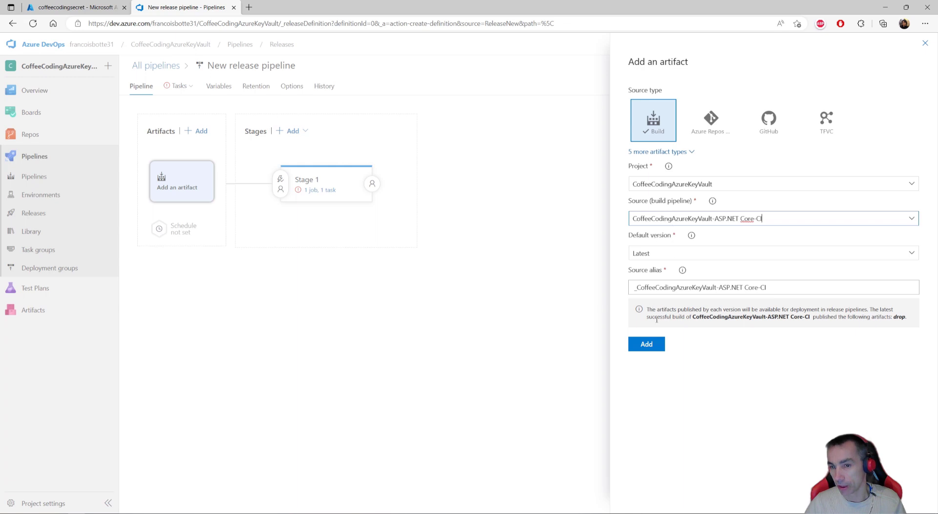
click(646, 345)
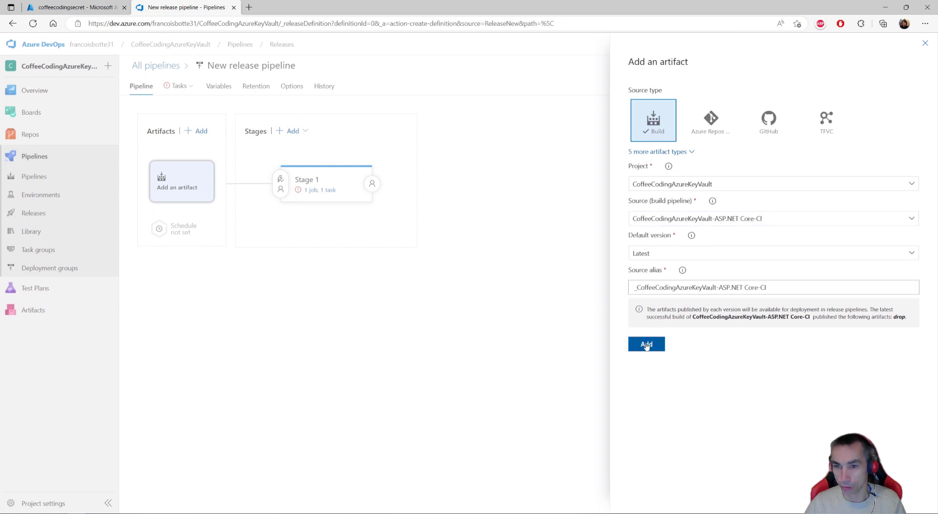
- Name the stage Deploy DEV and authorize the last-listed Abonnement Visual Studio Enterprise subscription as its Azure subscription
click(320, 190)
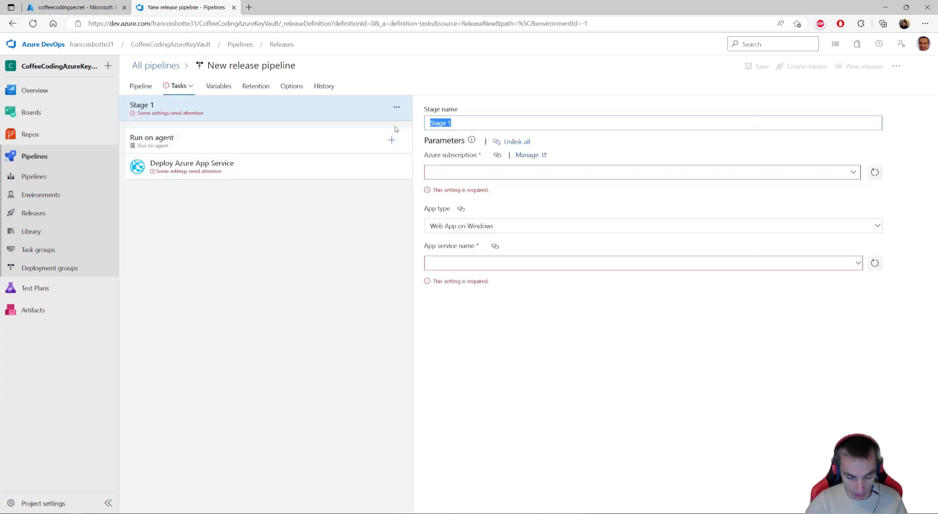
text(Deploy DEV)
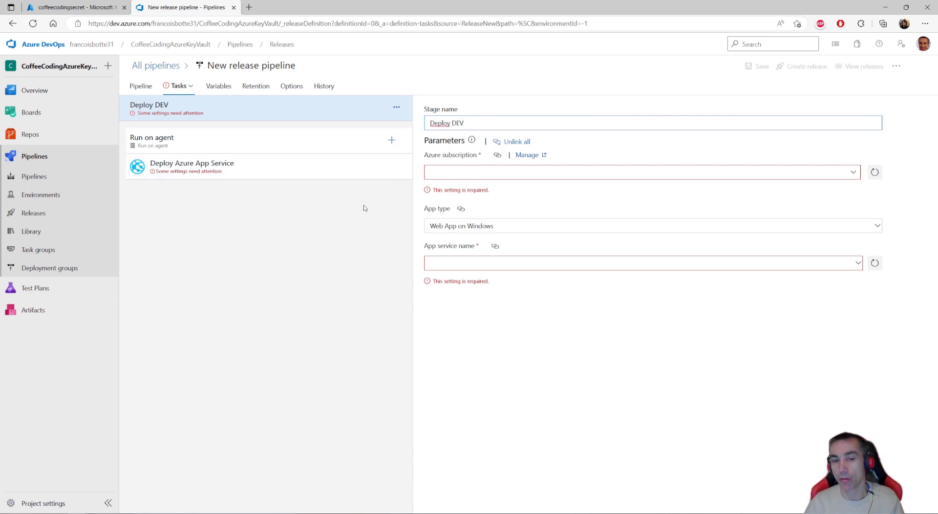
click(853, 172)
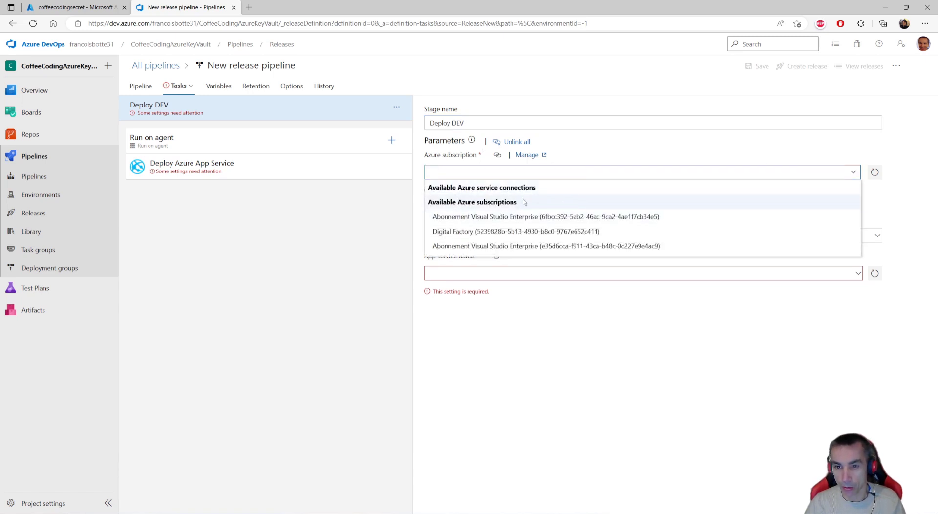
click(524, 245)
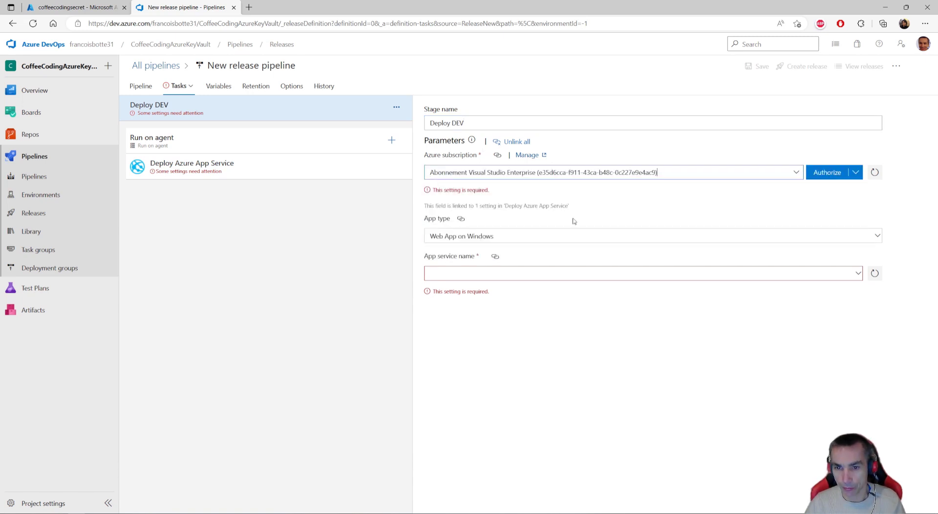
click(829, 174)
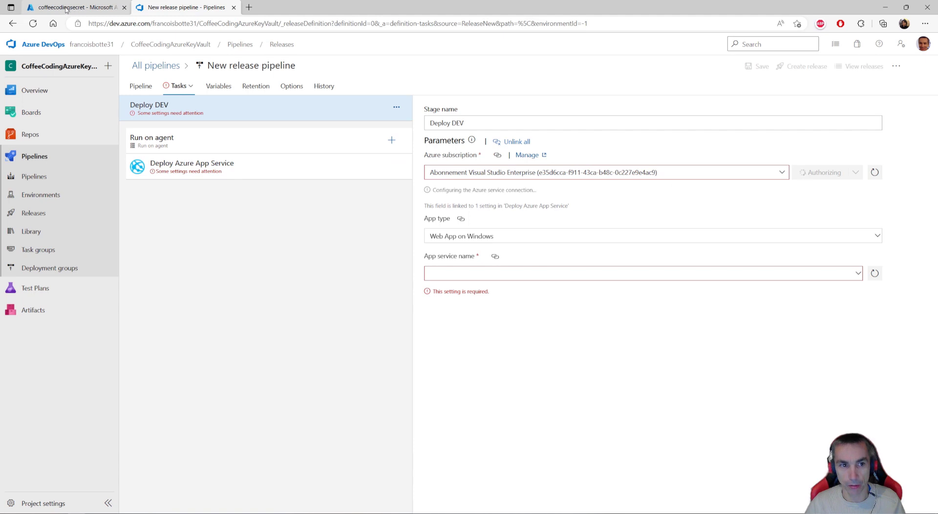
mouse_move(82, 8)
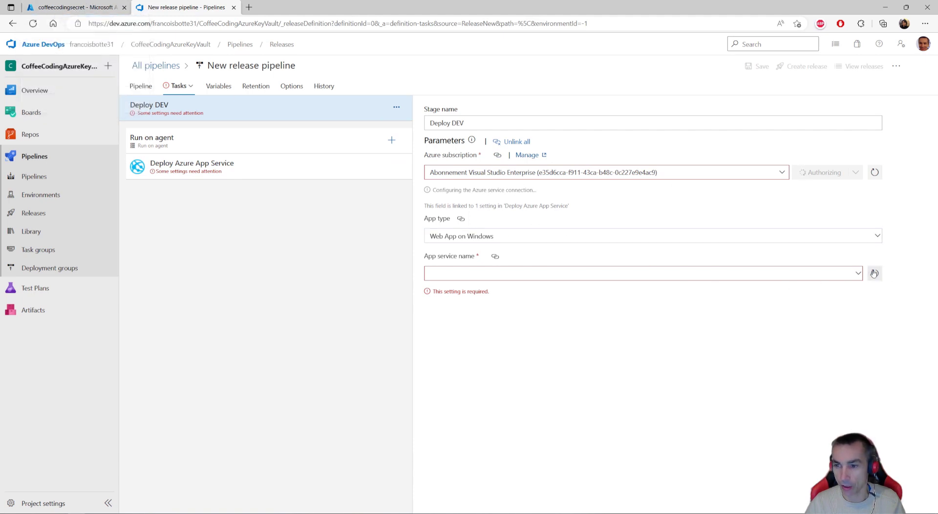
- Refresh the stage's list of app services and select coffeecodingsecret as the App service name
click(855, 277)
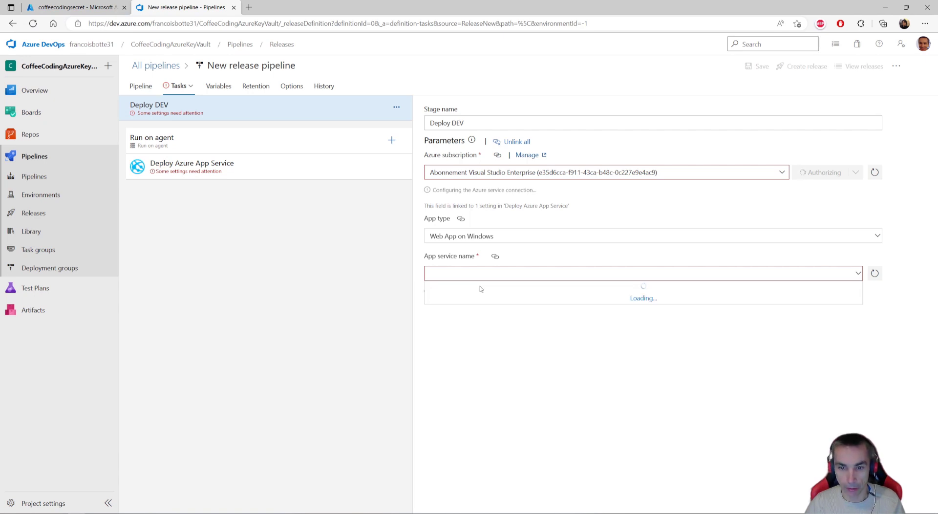
click(73, 8)
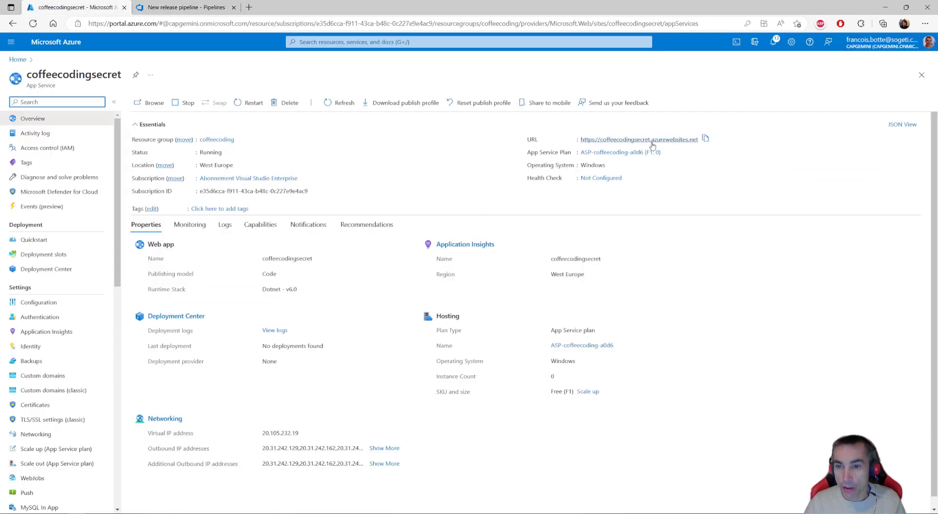
click(180, 8)
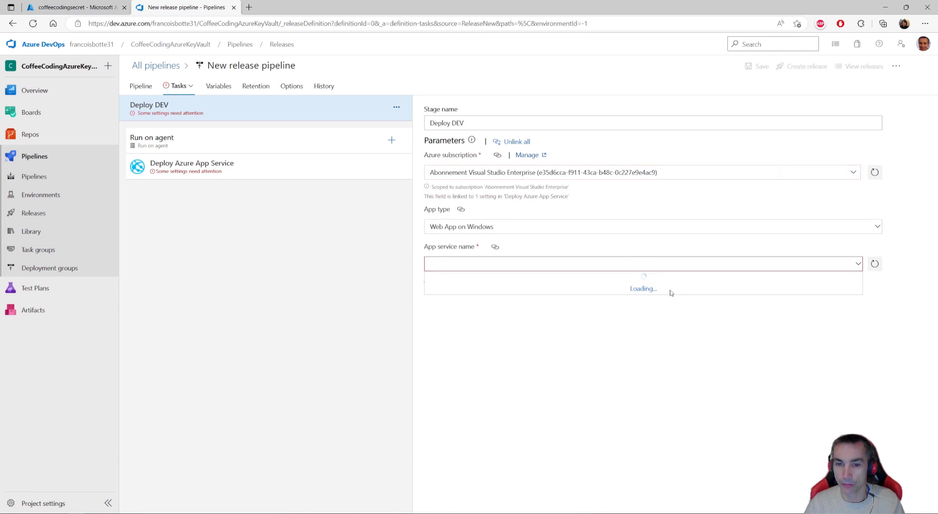
click(876, 265)
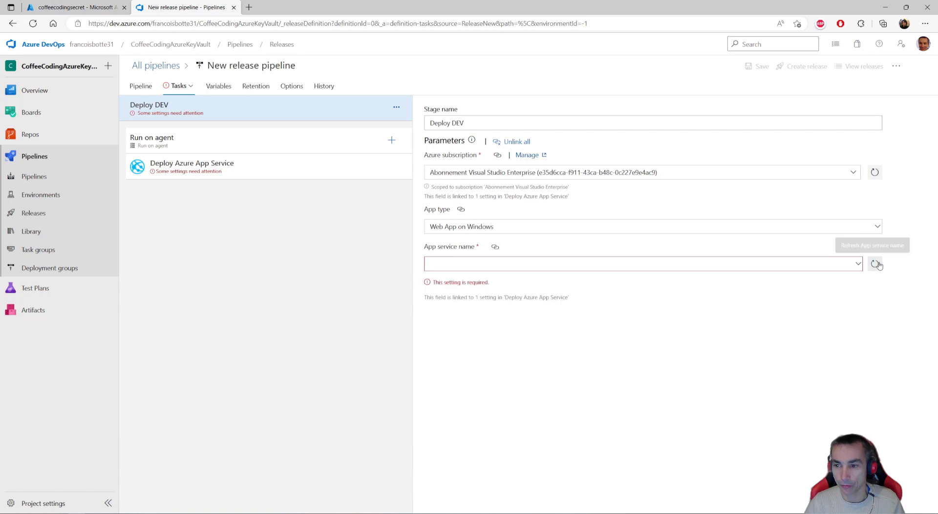
click(856, 266)
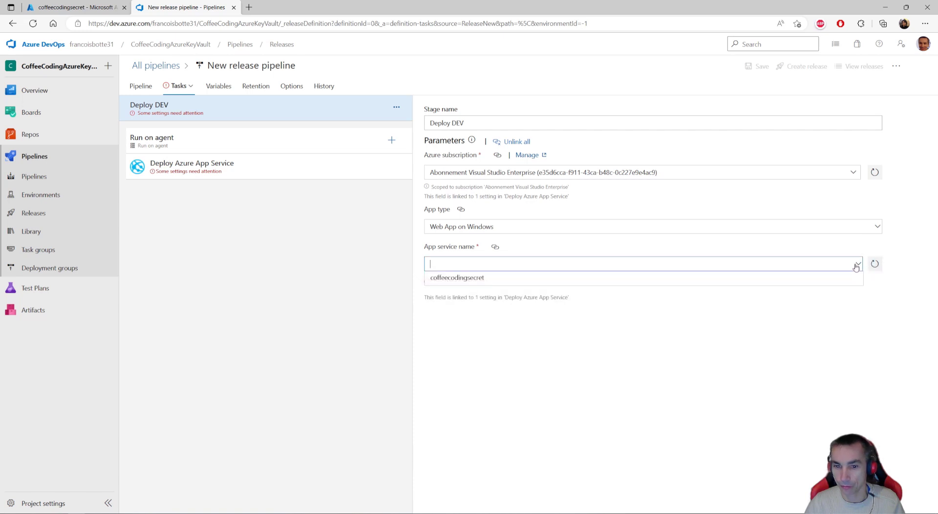
click(463, 281)
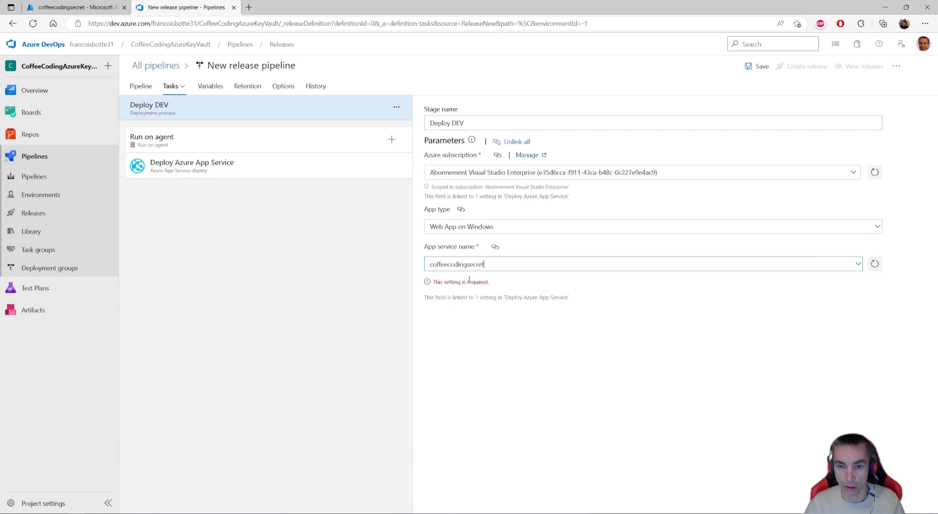
- Review the Deploy Azure App Service task's settings and save the release pipeline
click(255, 168)
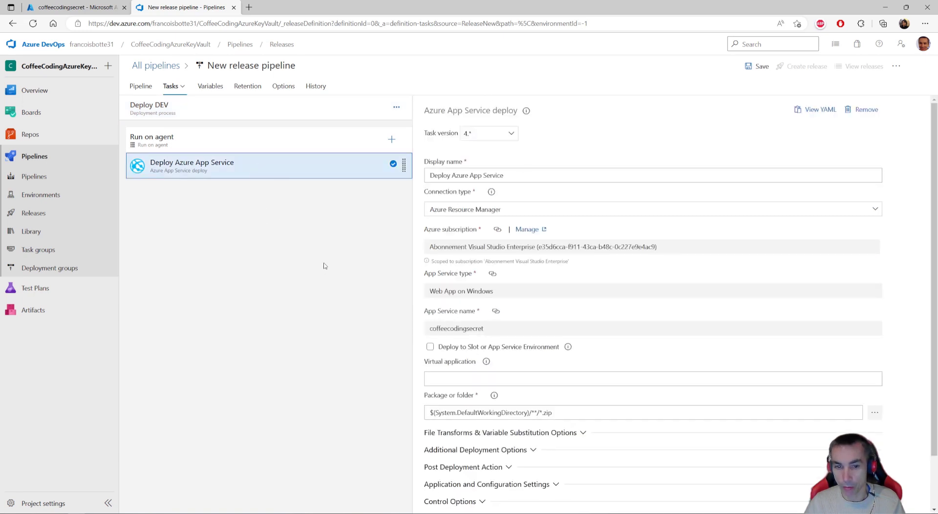
click(757, 66)
click(517, 324)
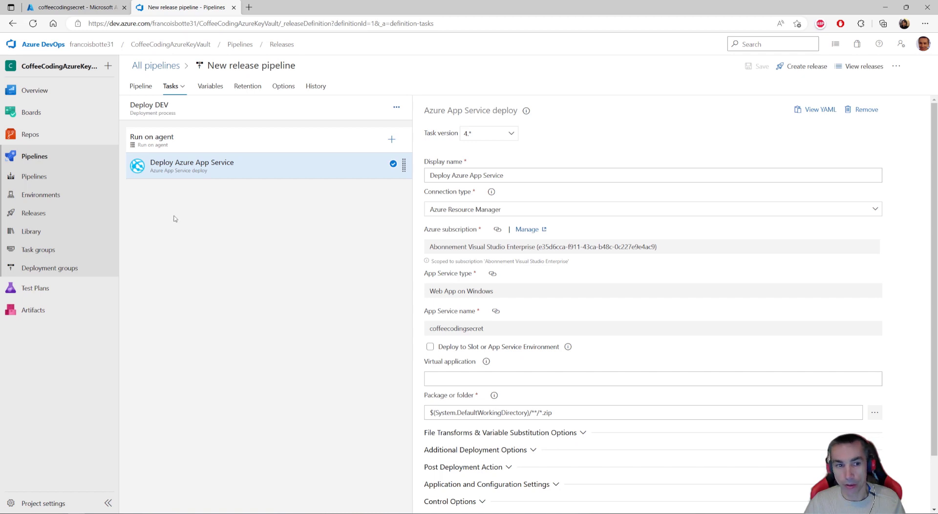
- Create a release from the pipeline and open the deployment logs of its Deploy DEV stage
click(803, 66)
click(679, 498)
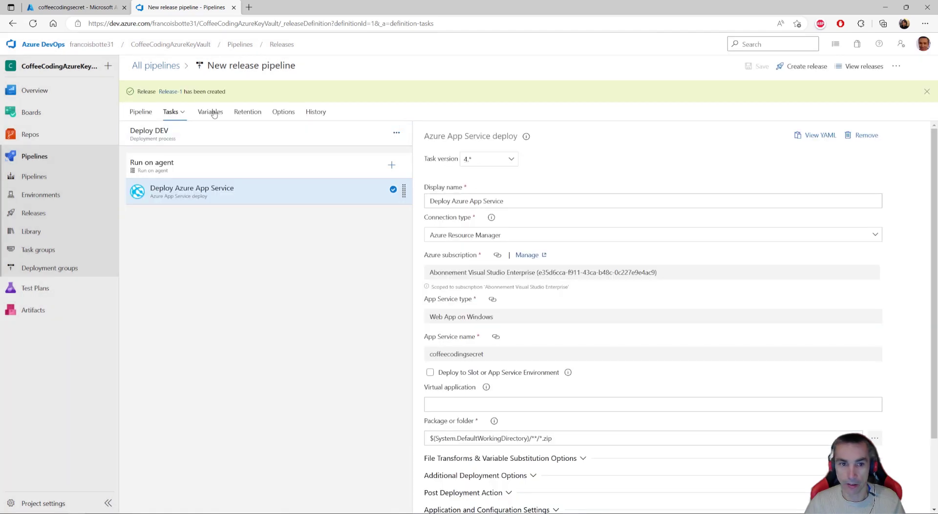
click(166, 91)
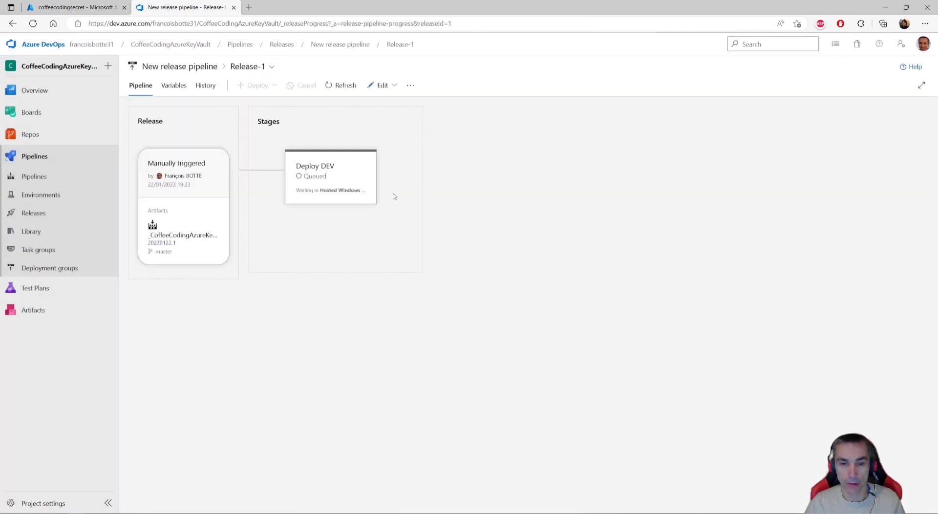
click(355, 217)
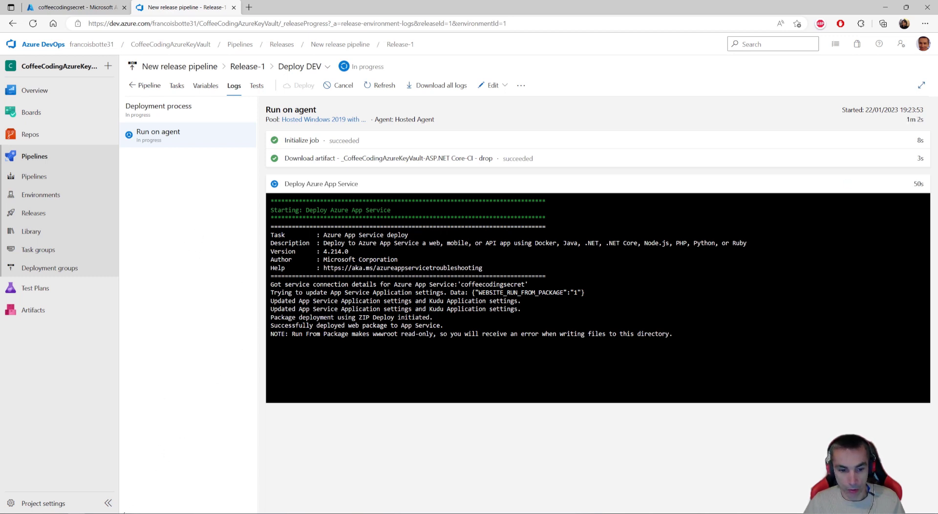
- Switch to Visual Studio to check the controller's route name in MySecretController.cs, and return to the browser
click(220, 513)
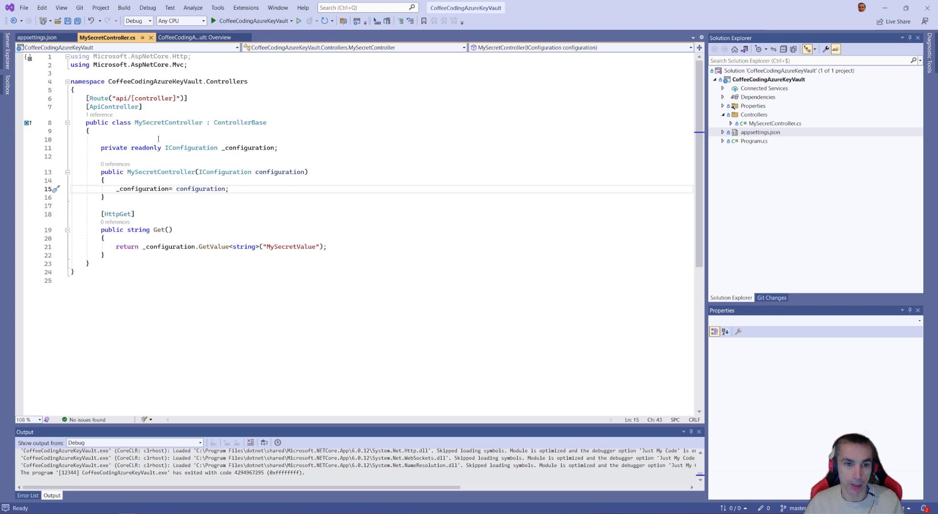
drag(134, 123, 164, 122)
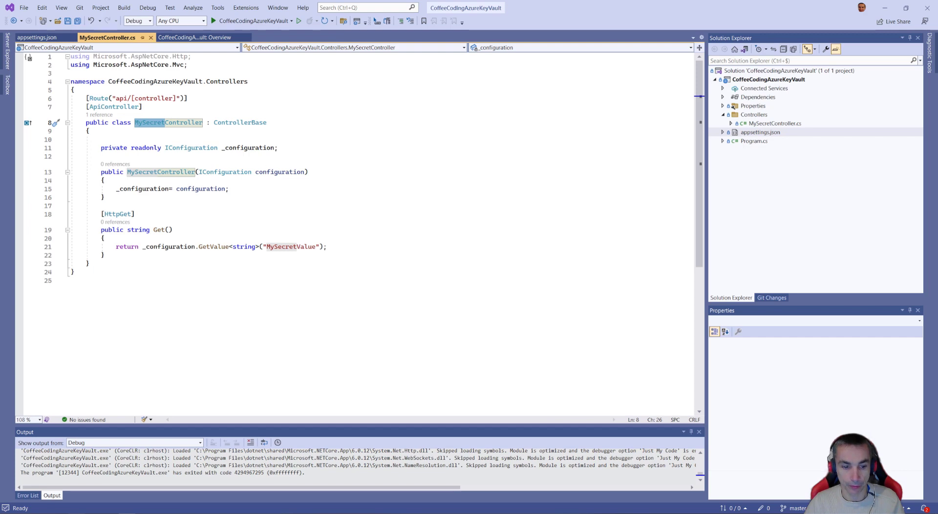
key(alt+Tab)
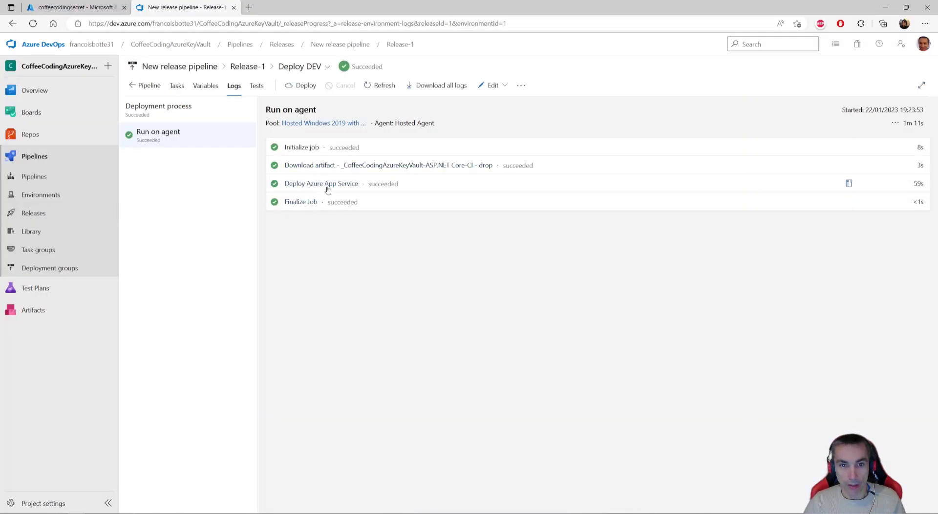
- Open the coffeecodingsecret site from the Azure portal and test its /api/MySecret endpoint
click(77, 10)
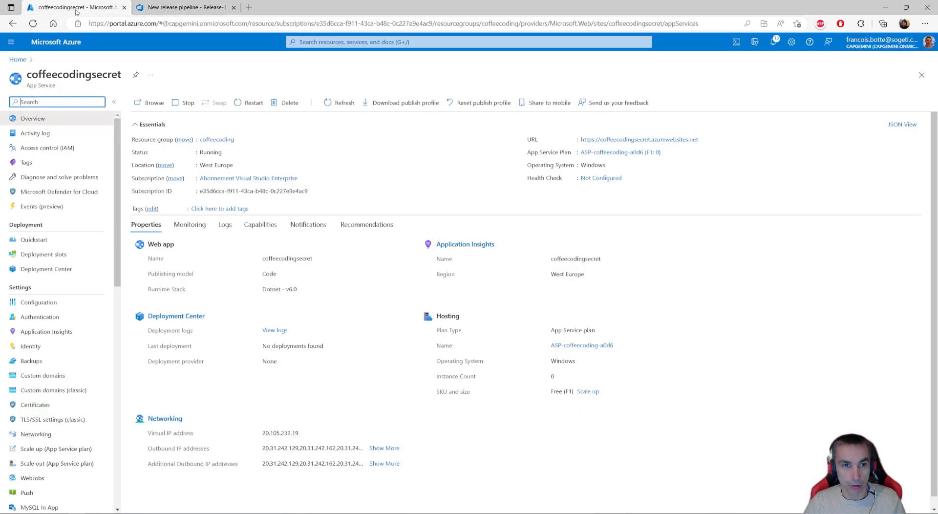
click(624, 141)
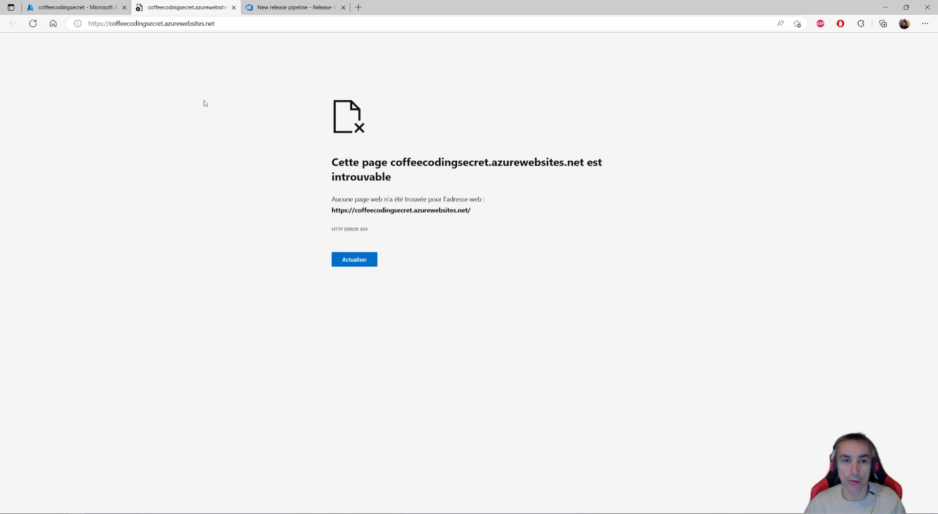
click(251, 27)
click(251, 26)
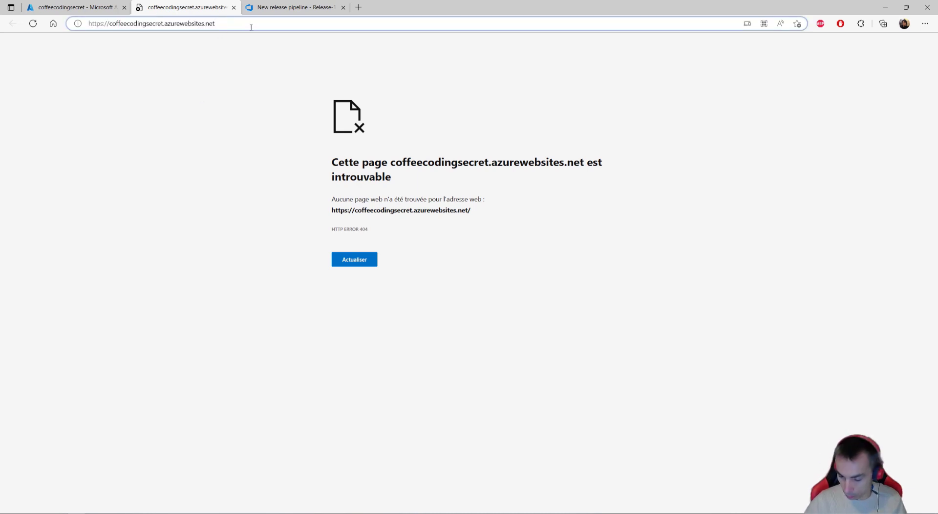
text(/api)
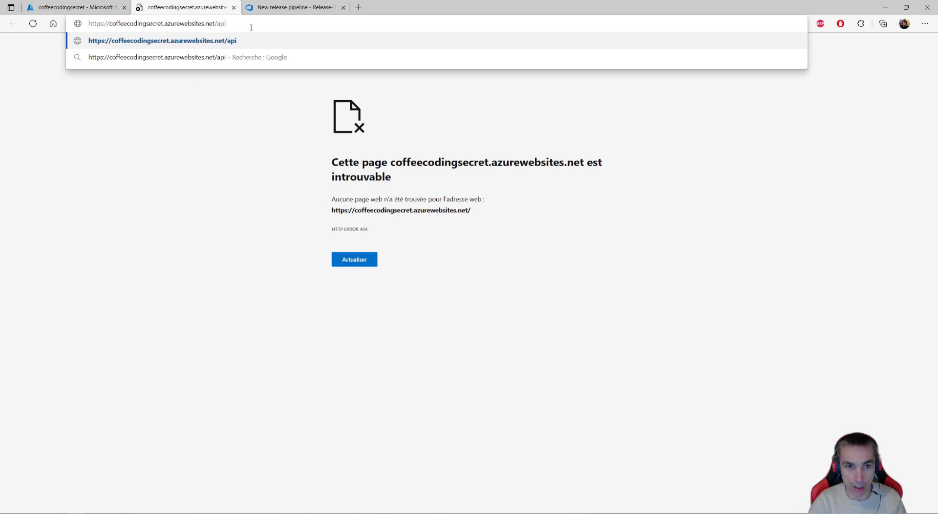
text(/MySecret)
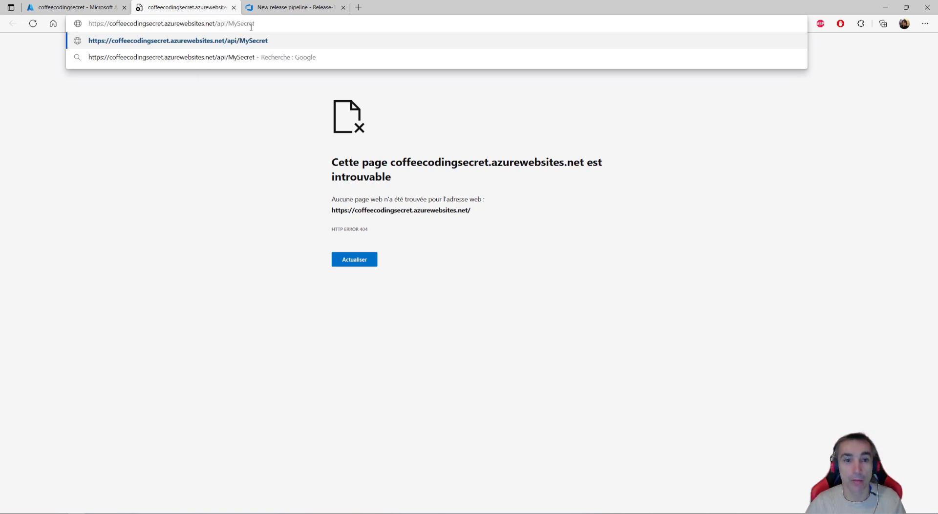
key(Return)
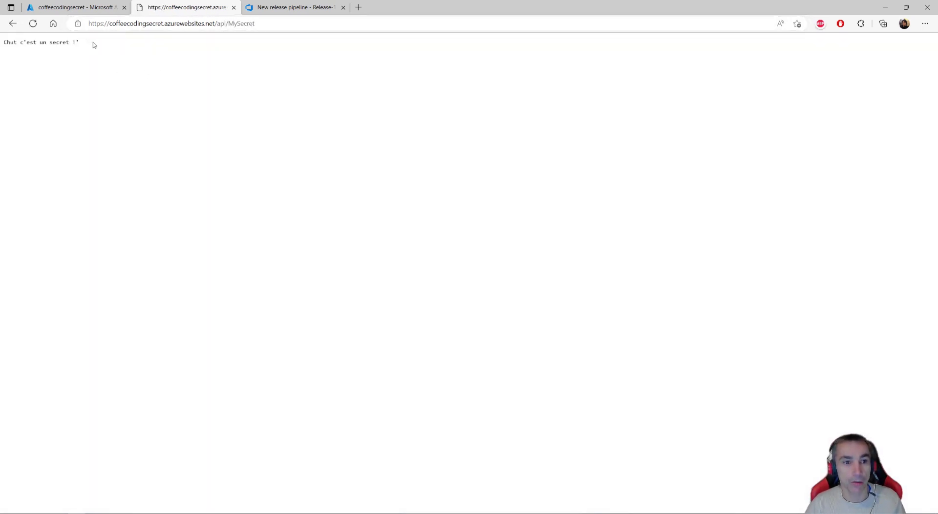
drag(92, 43, 4, 43)
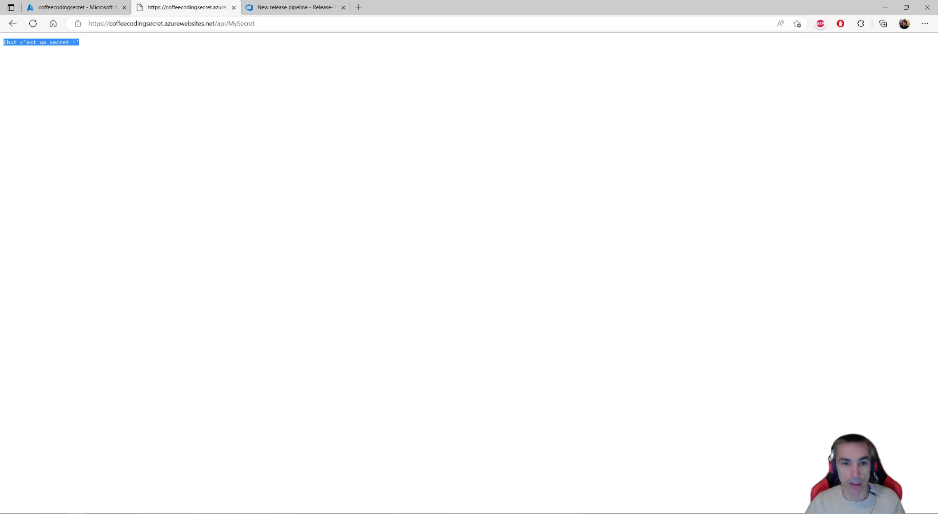
- Close the deployed site's tab and return to the Azure portal home page
click(234, 7)
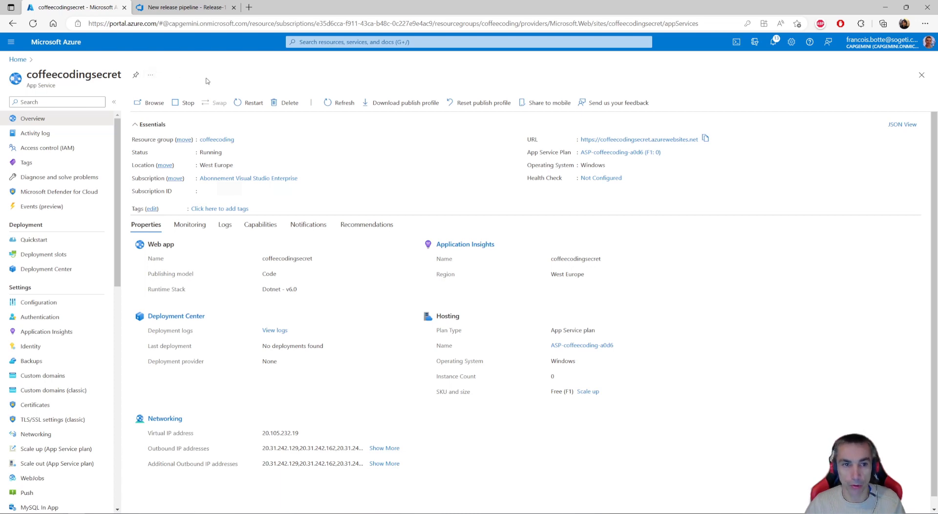
click(17, 59)
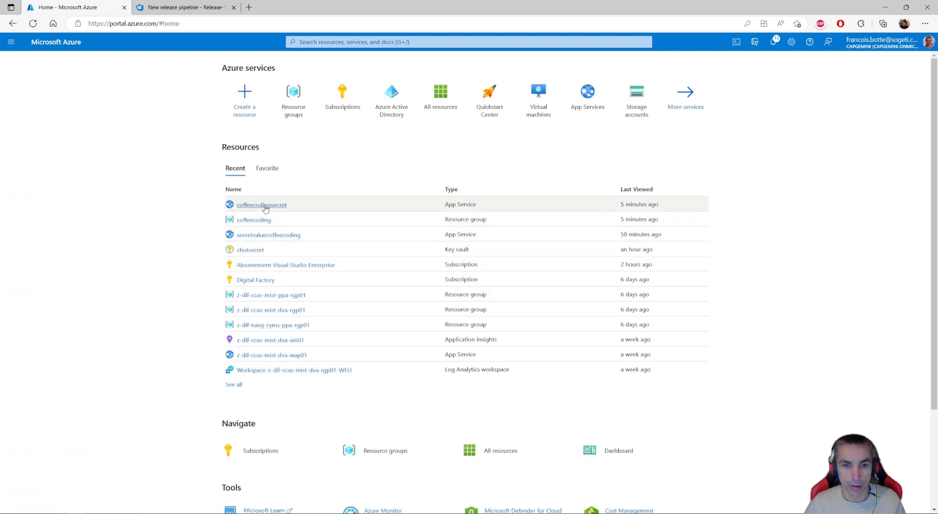
- Open the coffeecoding resource group, search the marketplace for key vault, and start creating a Microsoft Key Vault
click(254, 220)
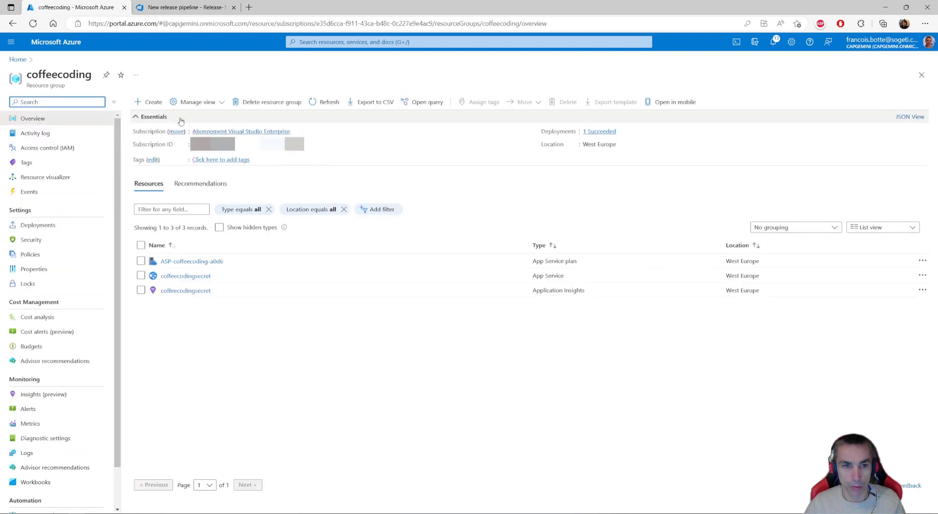
click(152, 102)
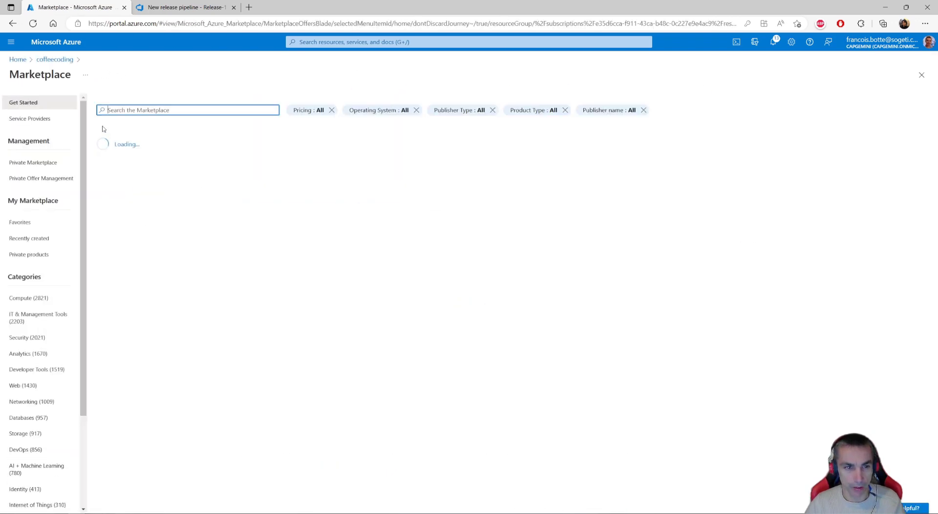
text(key)
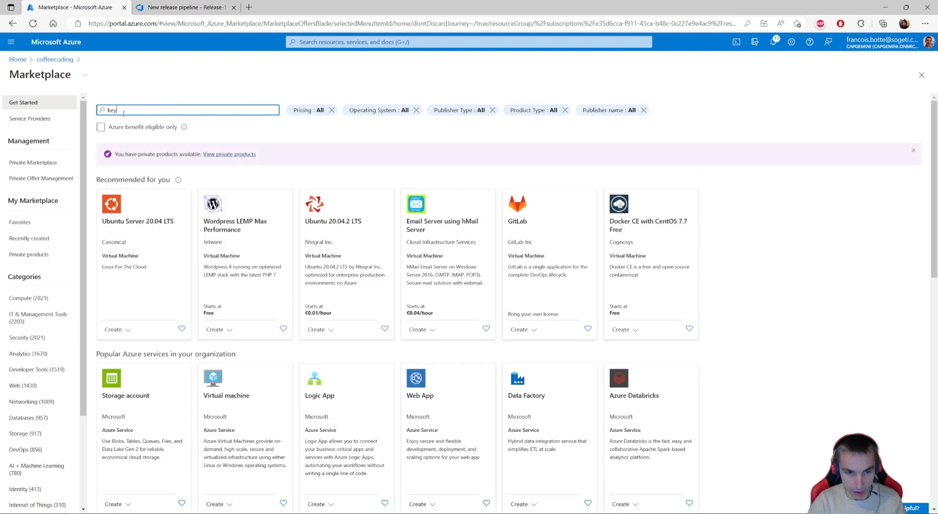
click(122, 124)
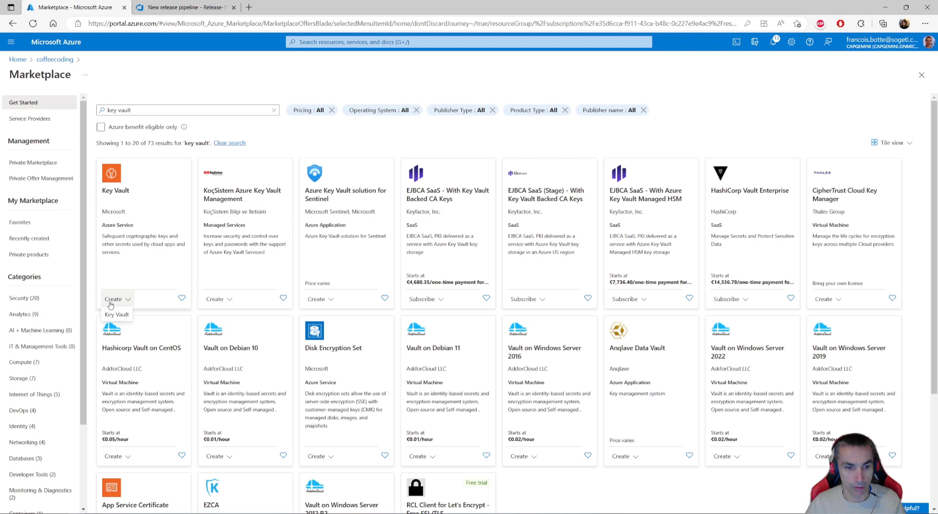
click(122, 317)
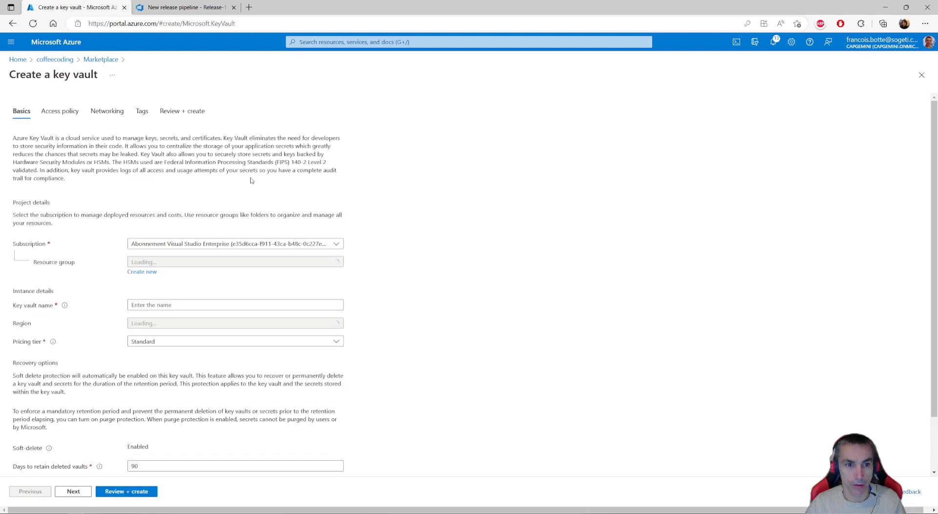
- Name the key vault coffeecodingkeyvault, set its region to West Europe, and review and create it
click(181, 306)
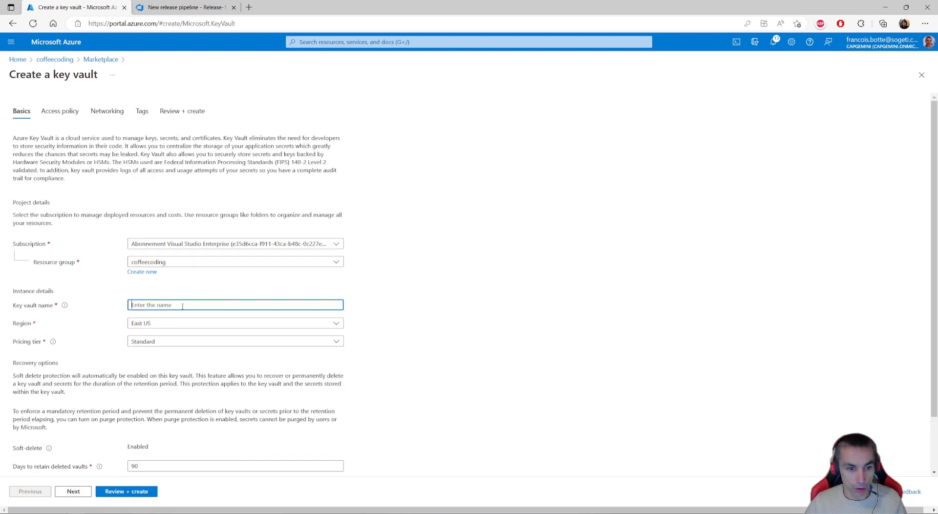
text(c)
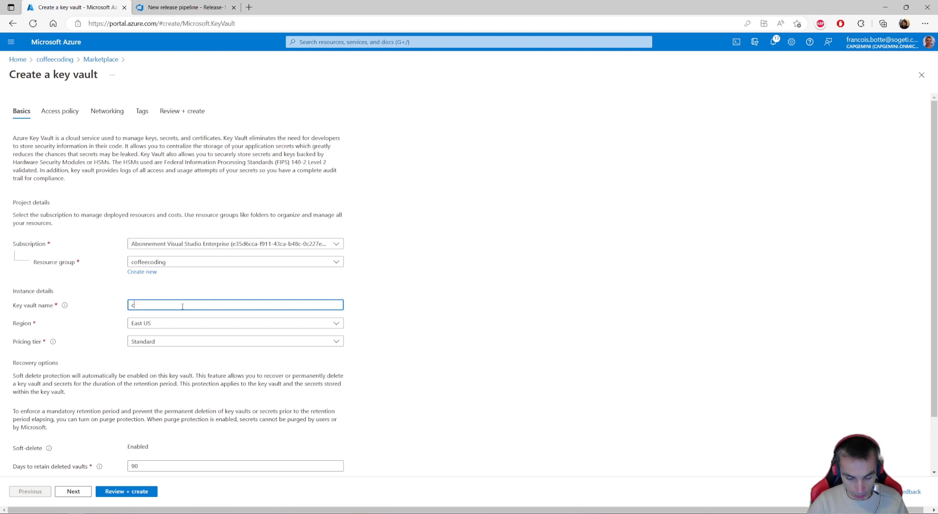
text(offeecod)
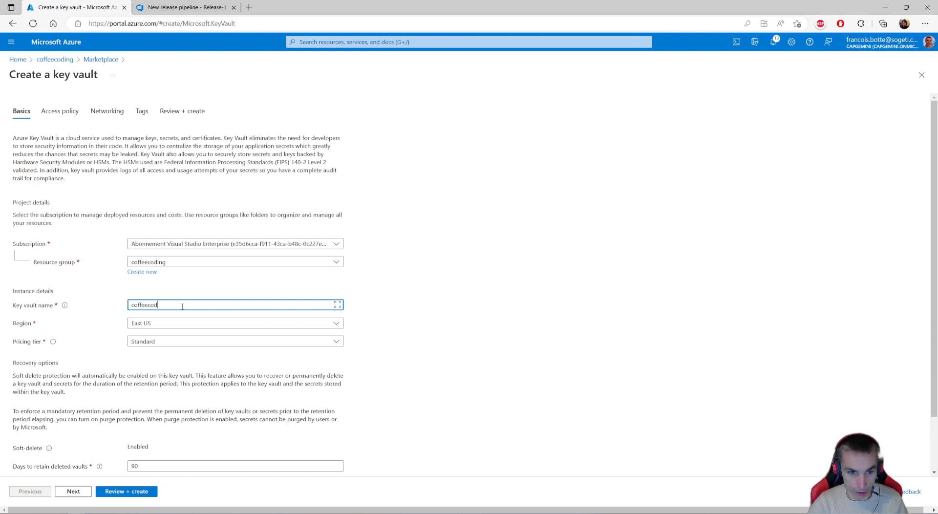
text(ingkeyvault)
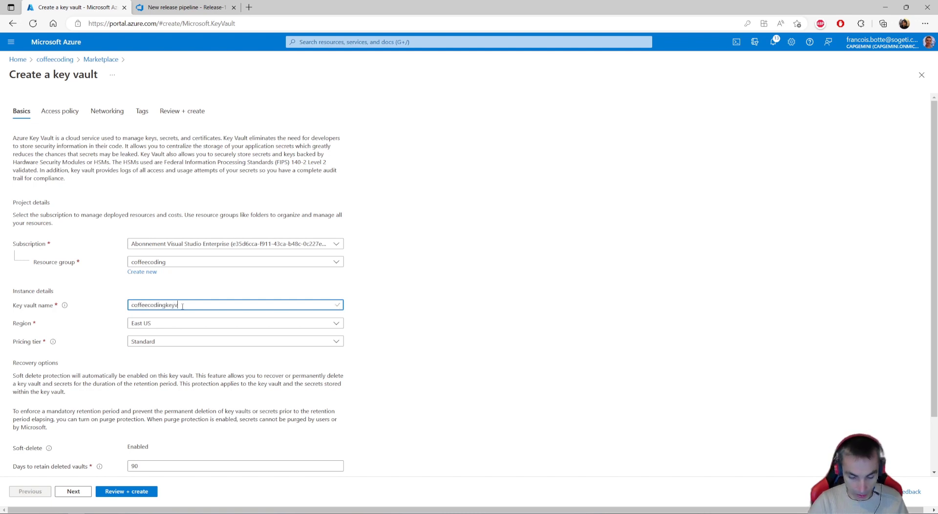
click(180, 322)
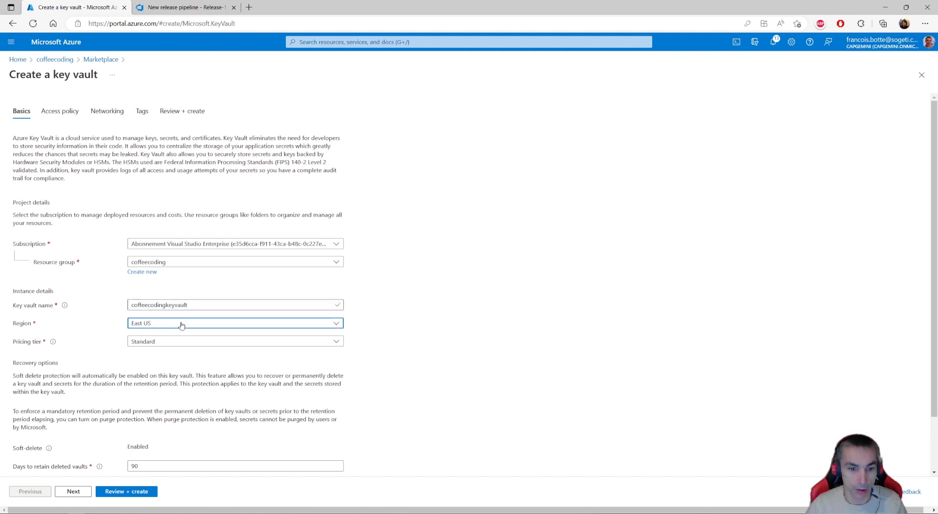
text(west euro)
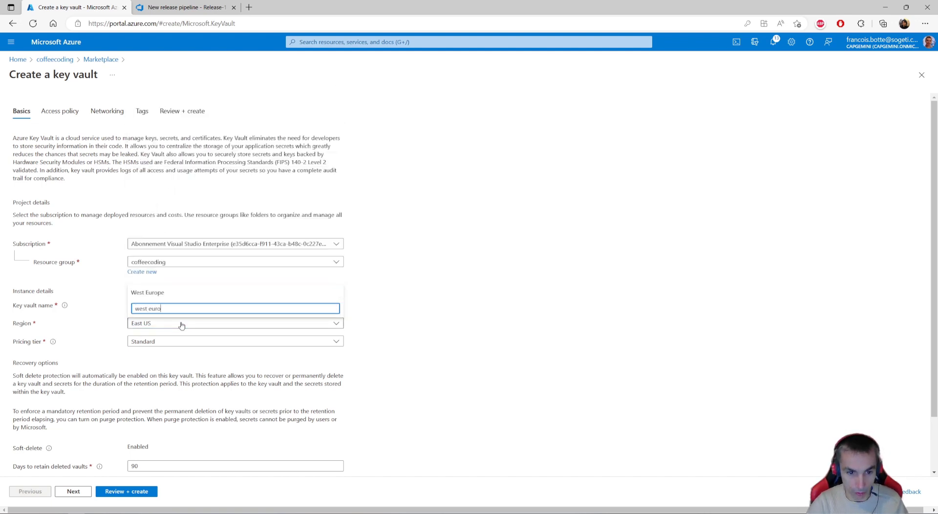
click(159, 292)
scroll(169, 345, down, 2)
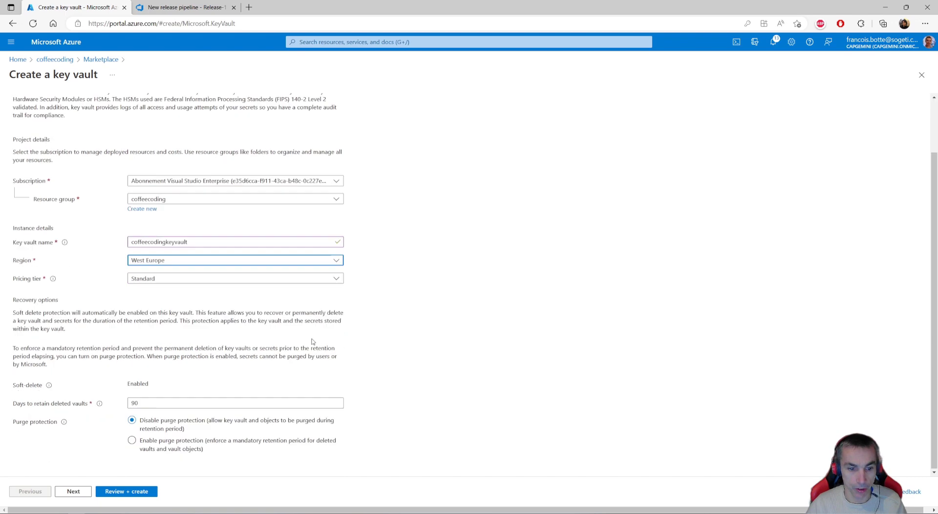
click(124, 494)
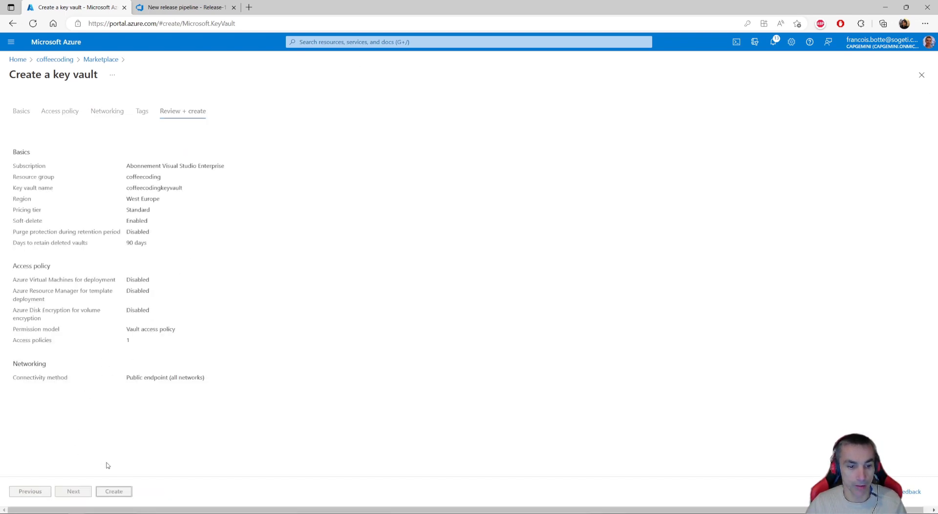
click(126, 492)
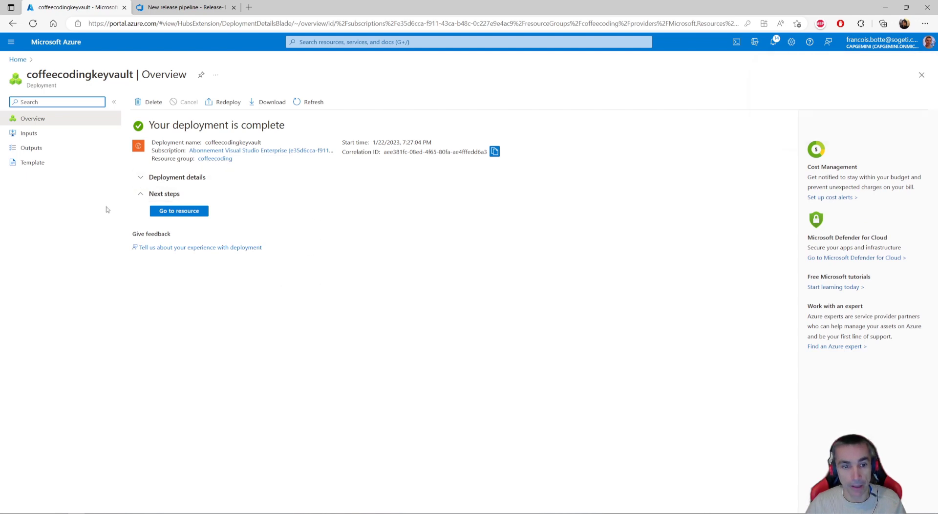
- Open the deployed coffeecodingkeyvault resource and start creating a new secret in it
click(176, 213)
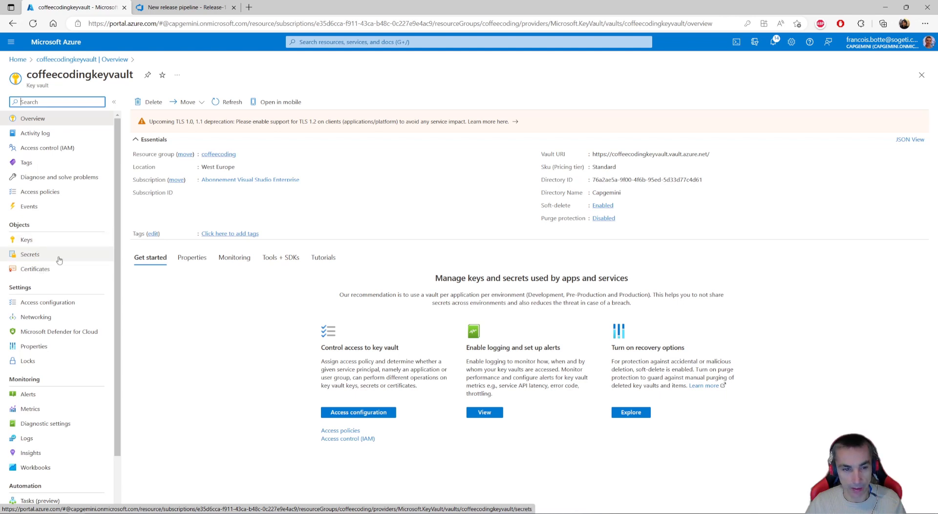
click(30, 257)
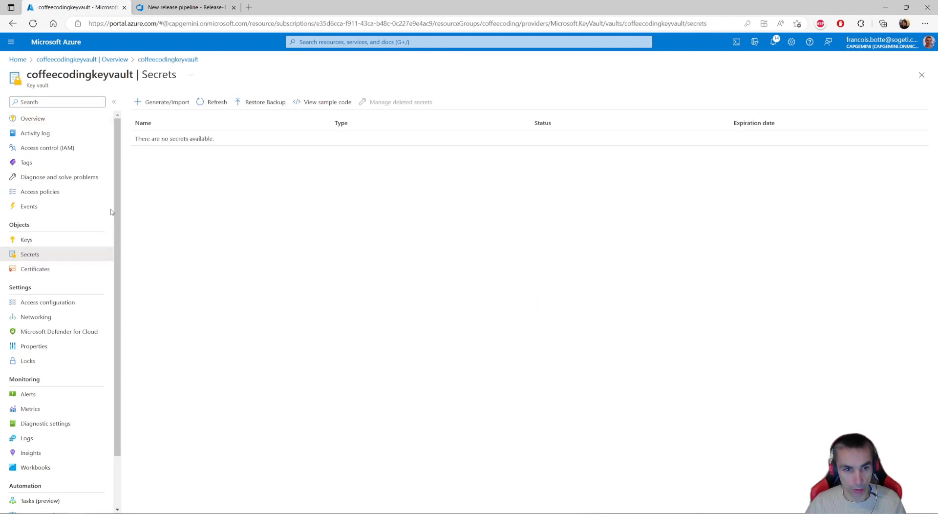
click(168, 103)
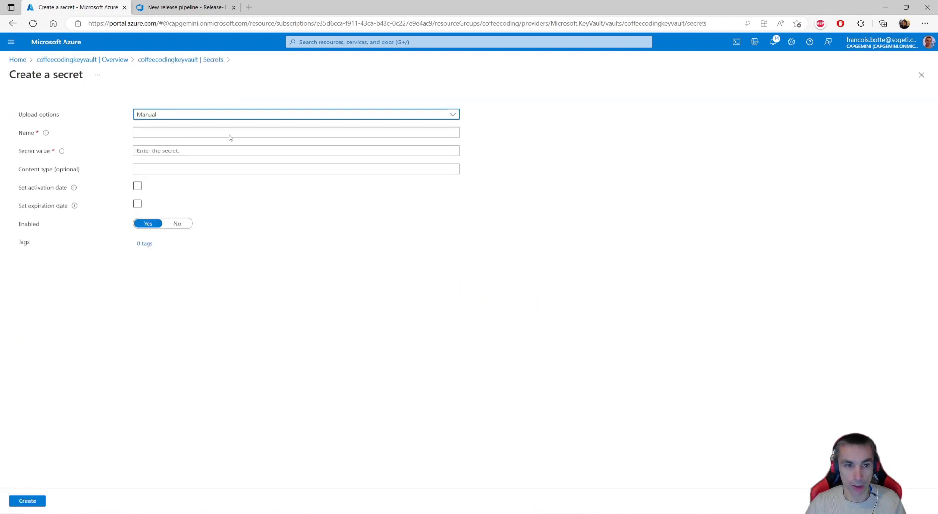
- Name the secret MySecretValue, copying the setting name from appsettings.json in Visual Studio and returning to the browser
click(173, 131)
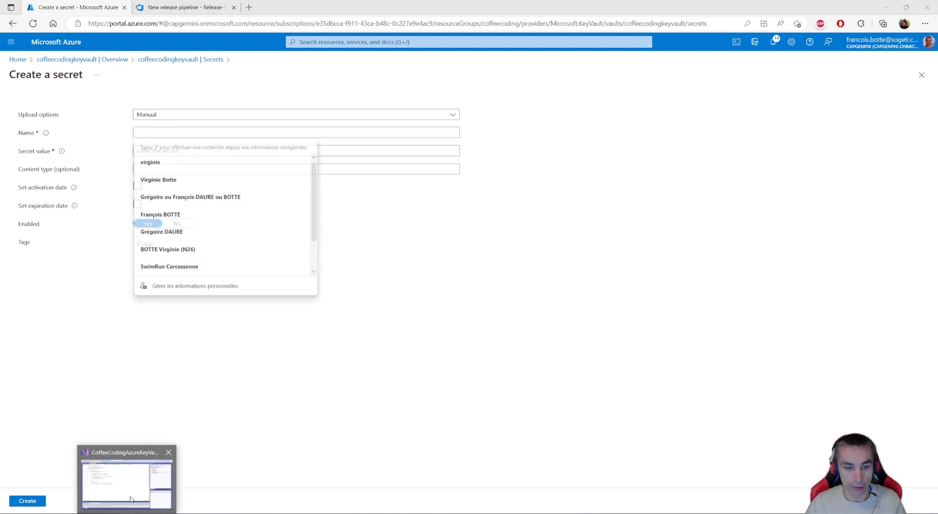
click(131, 500)
click(37, 37)
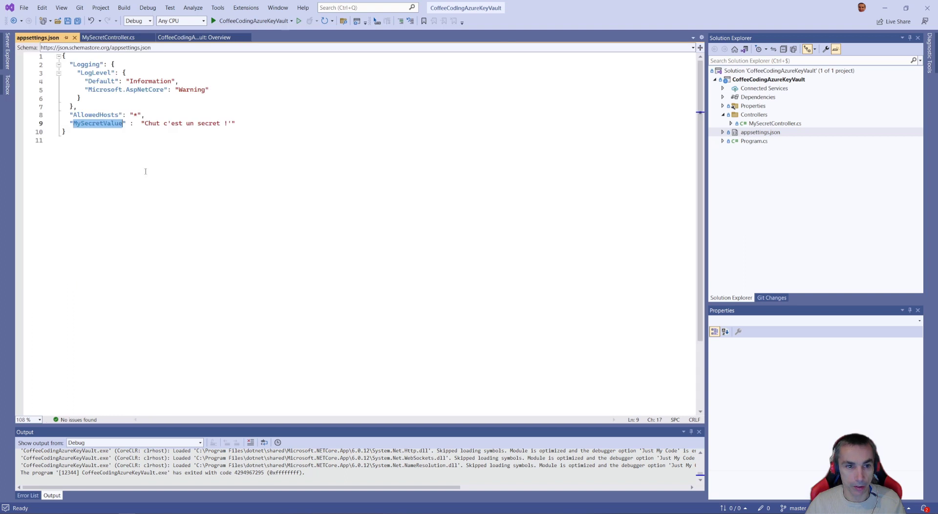
double_click(105, 123)
key(ctrl+c)
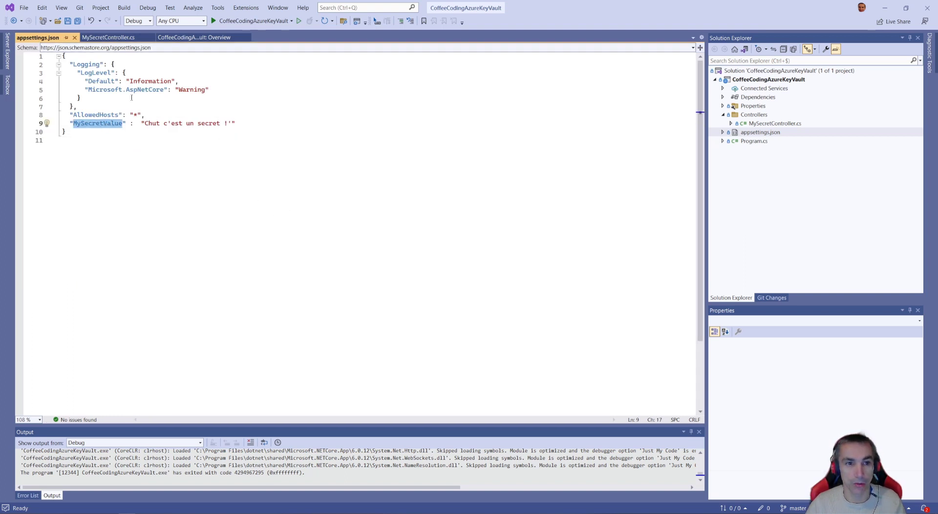
key(alt+Tab)
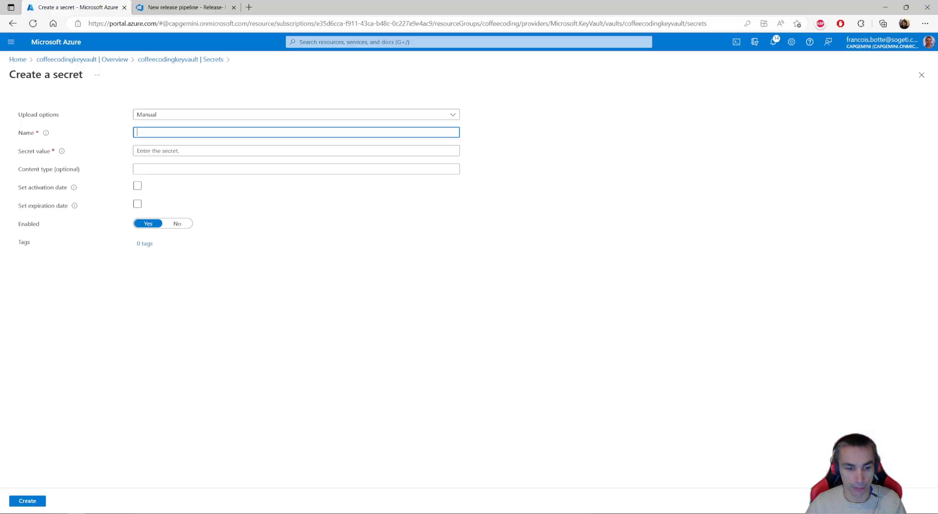
key(ctrl+v)
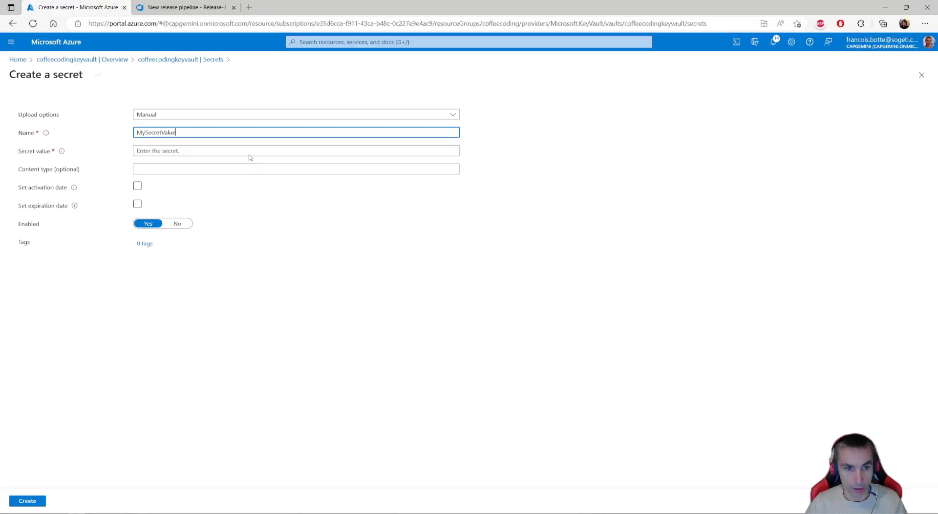
click(165, 169)
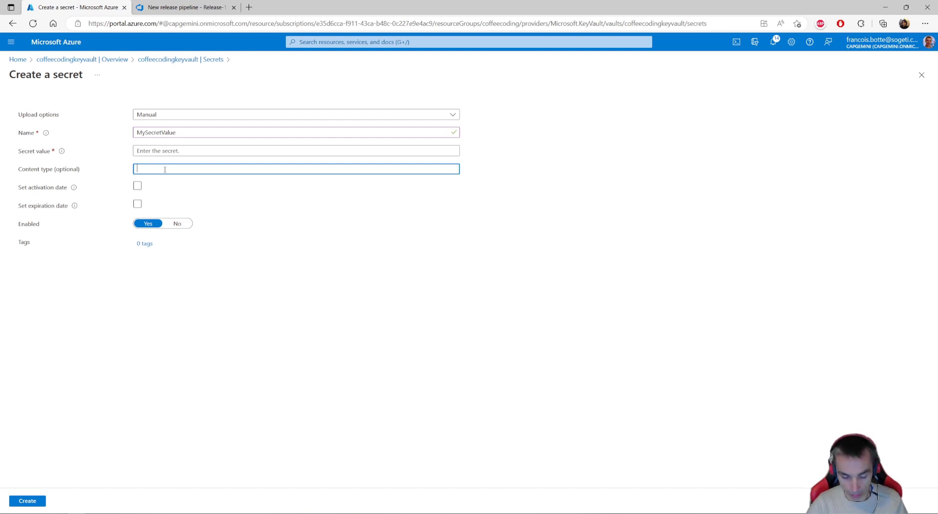
text(Chutc'es)
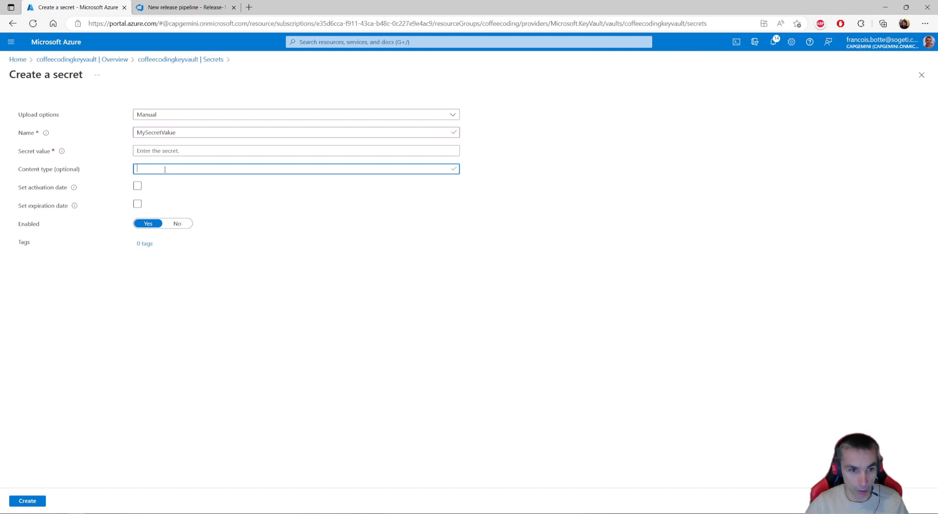
- Enter the secret value for MySecretValue and create the secret
click(176, 151)
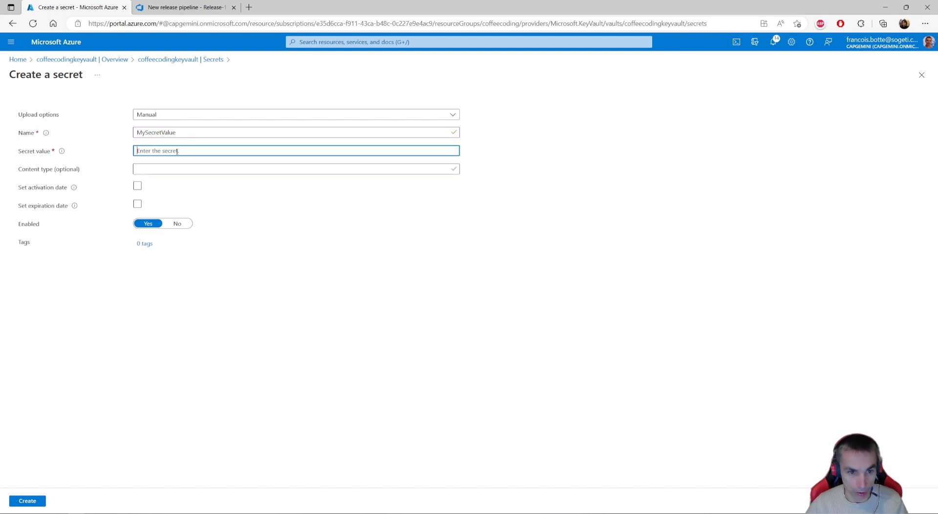
text(•••)
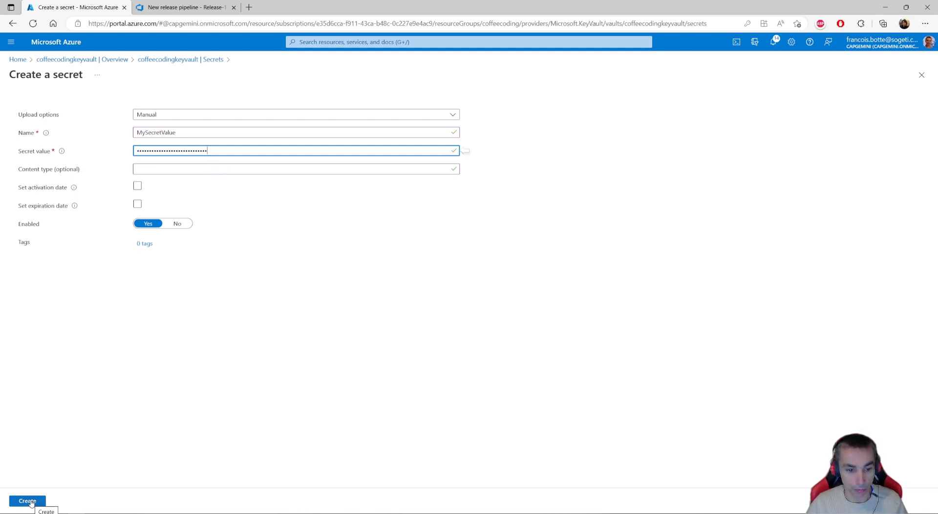
click(28, 501)
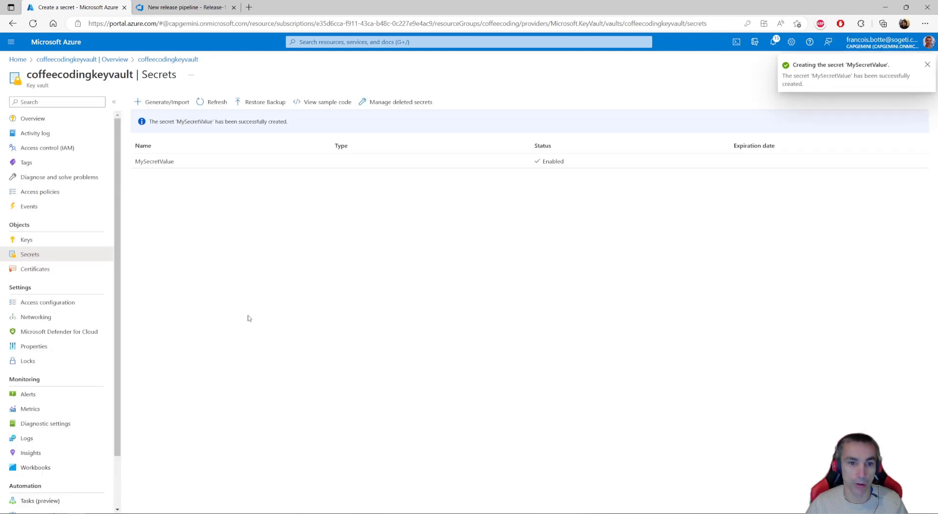
- Open the current version of the MySecretValue secret, copy its secret value, and reveal it for checking
click(154, 162)
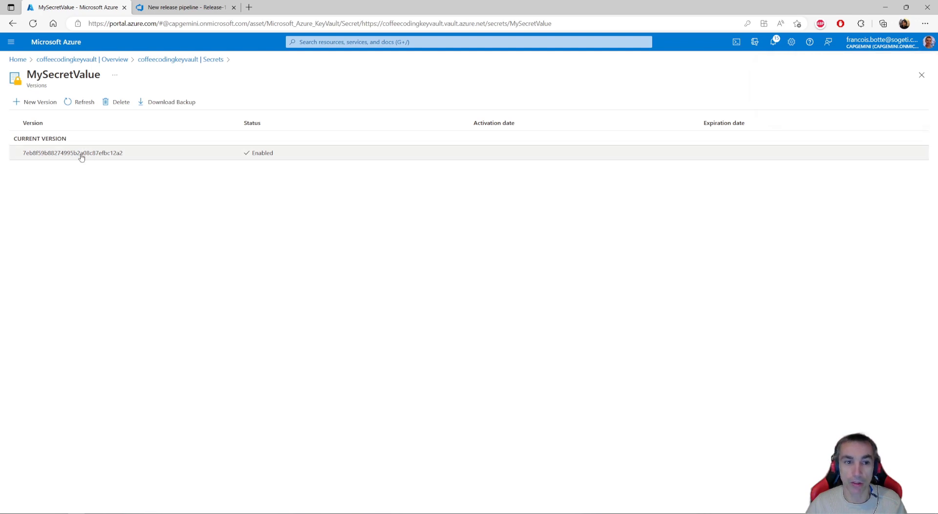
click(82, 154)
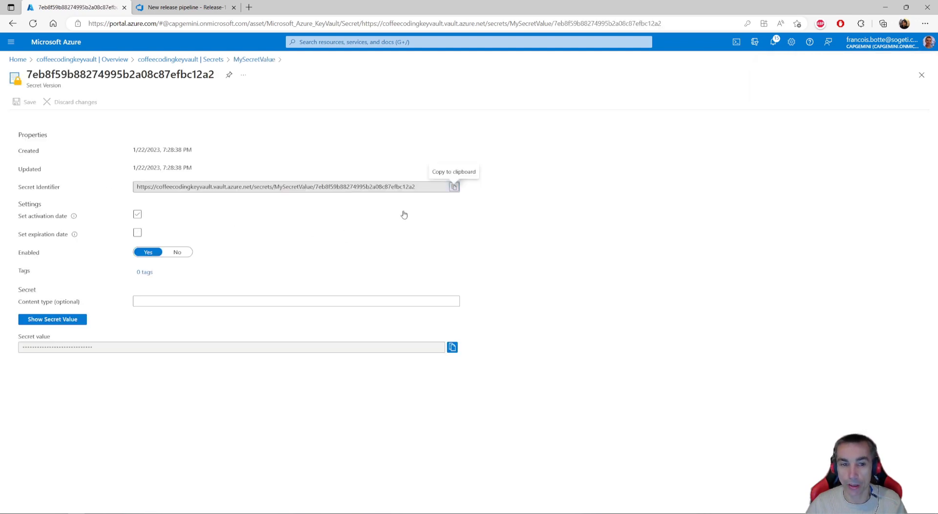
click(136, 216)
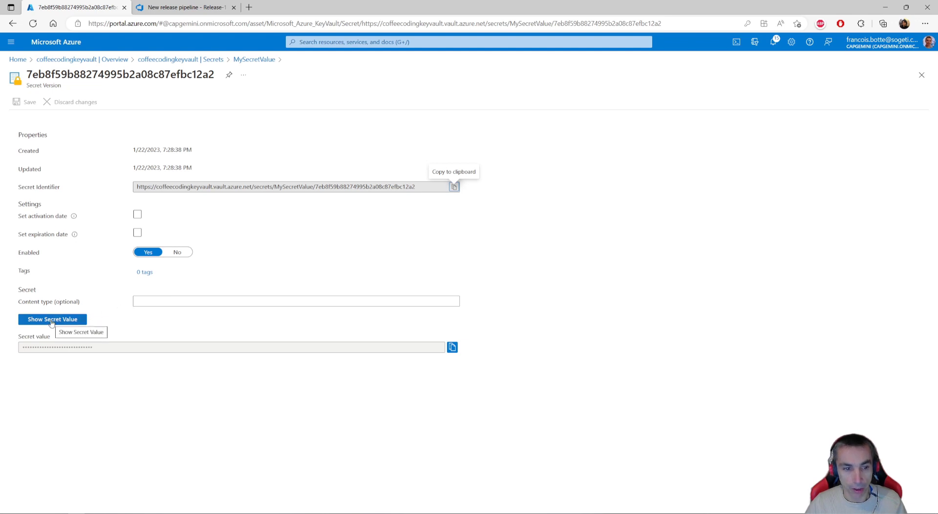
click(452, 347)
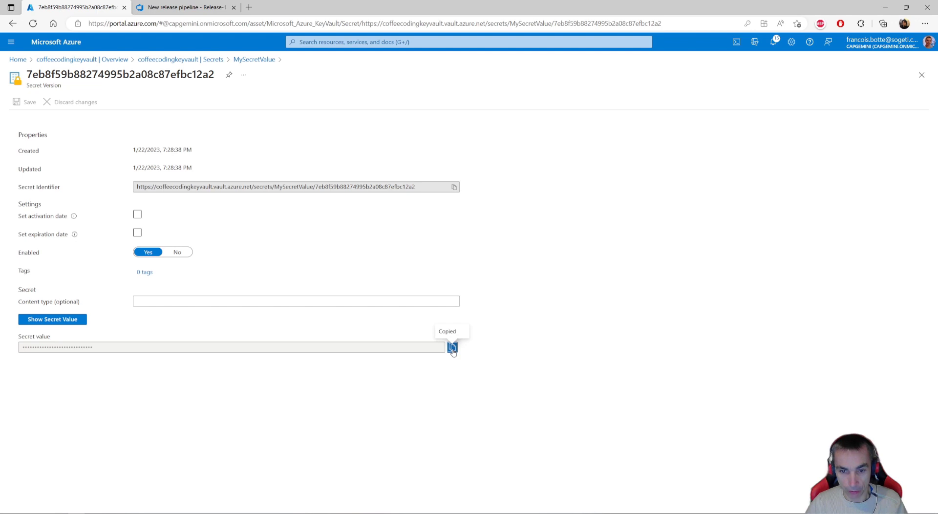
click(68, 322)
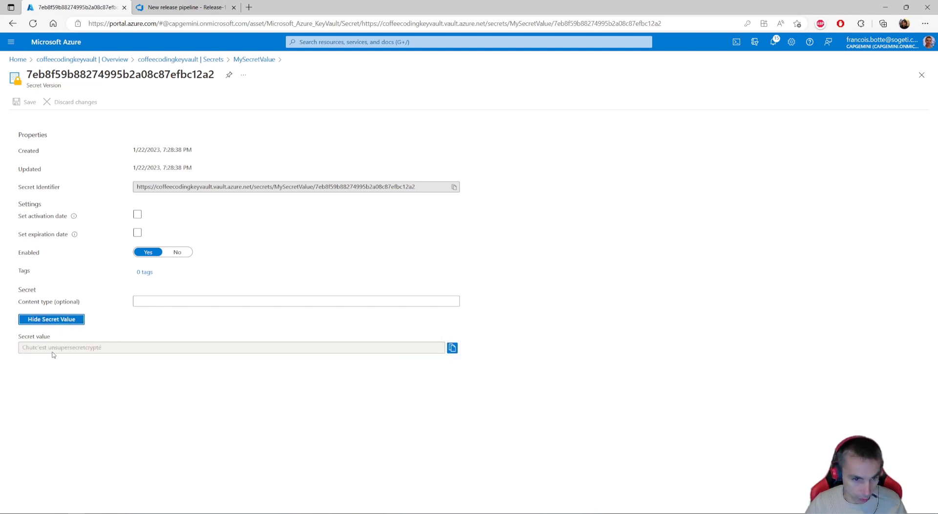
click(104, 350)
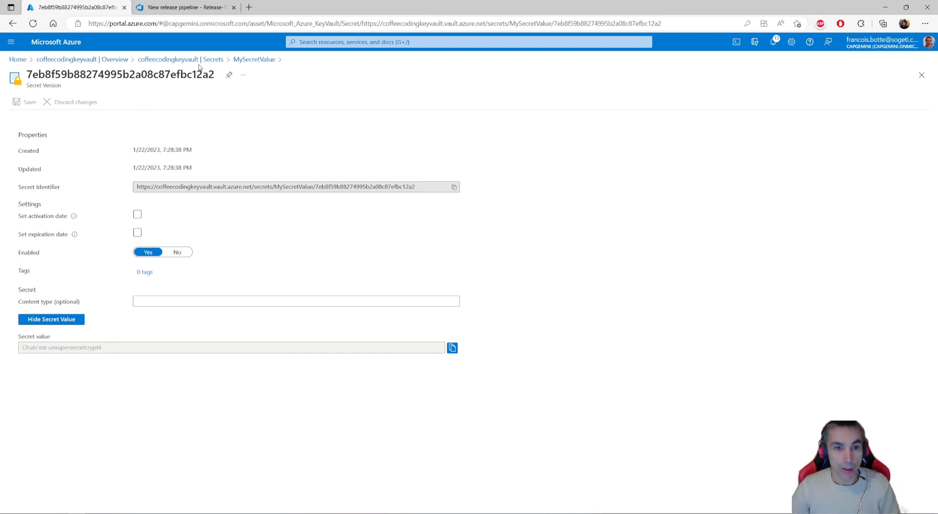
- Go back through the deployment overview to the coffeecodingkeyvault resource page
click(78, 60)
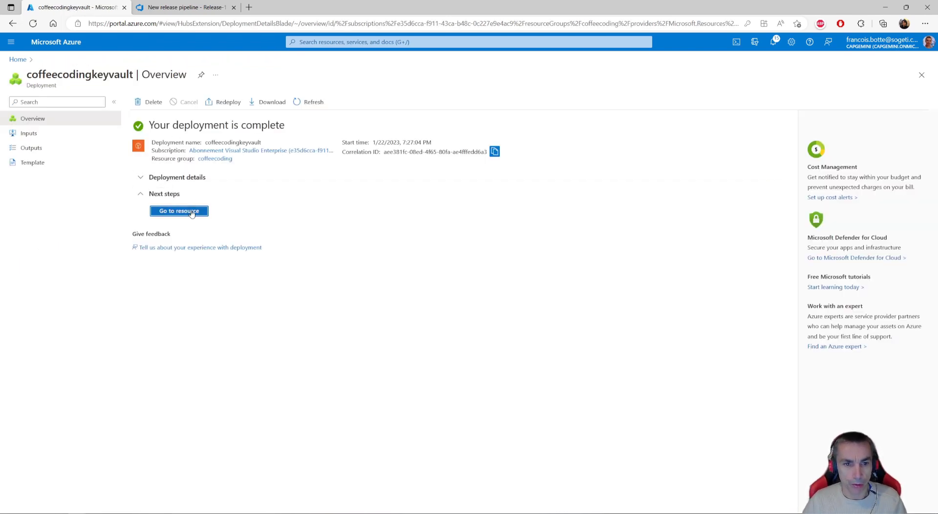
click(190, 211)
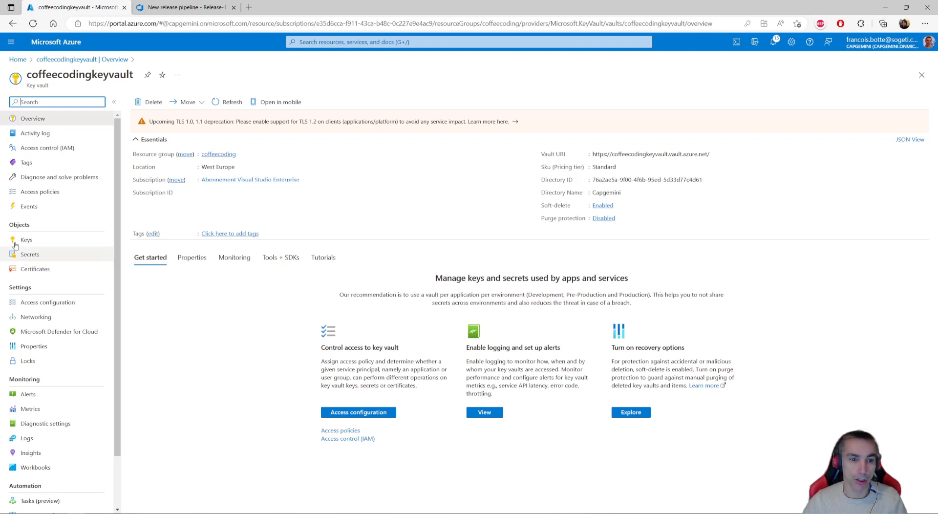
- Review the key vault's role assignments, then enable resource access for Azure Resource Manager template deployment and apply the change
click(40, 152)
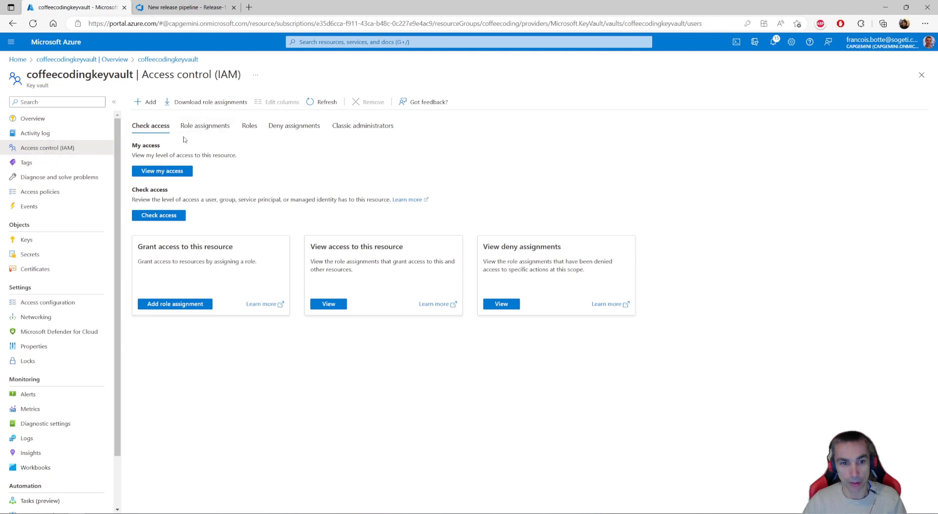
click(200, 126)
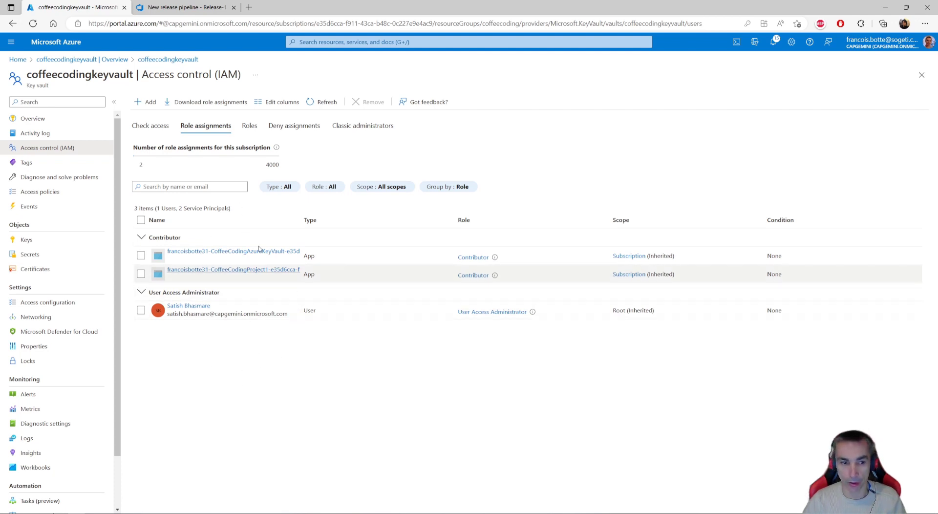
click(49, 302)
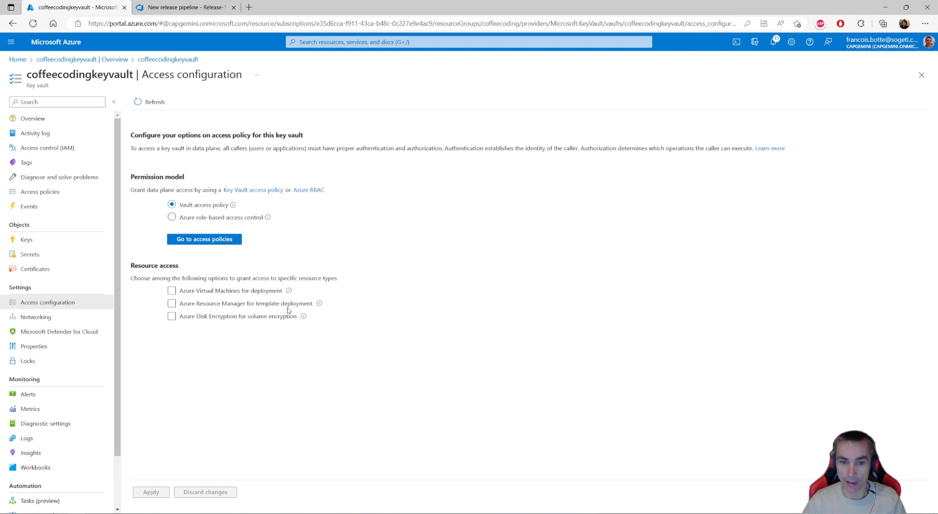
click(171, 304)
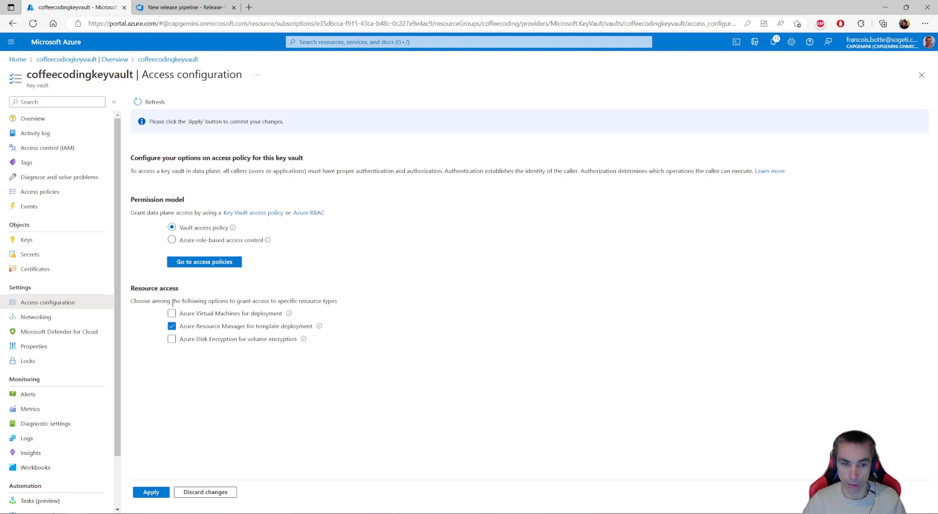
click(157, 493)
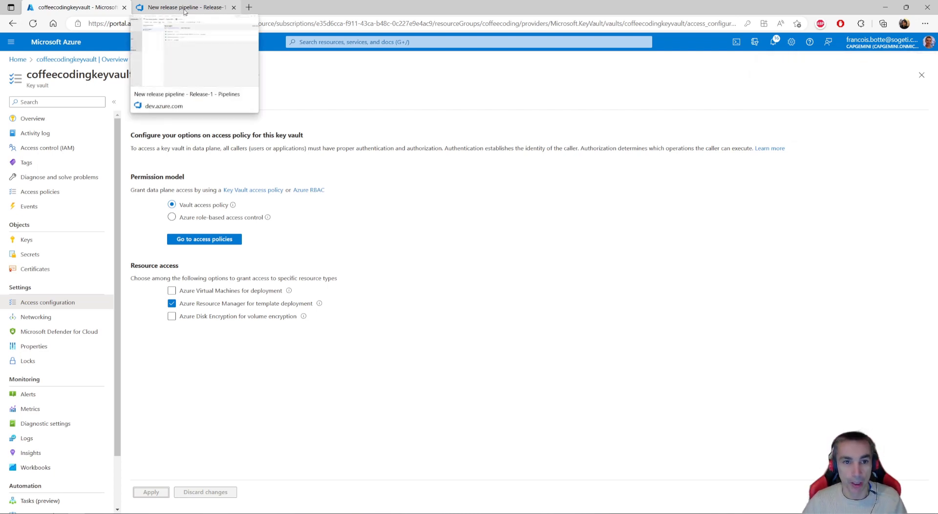
- Switch to Azure DevOps and open the Deploy DEV stage's tasks in New release pipeline for editing
click(185, 8)
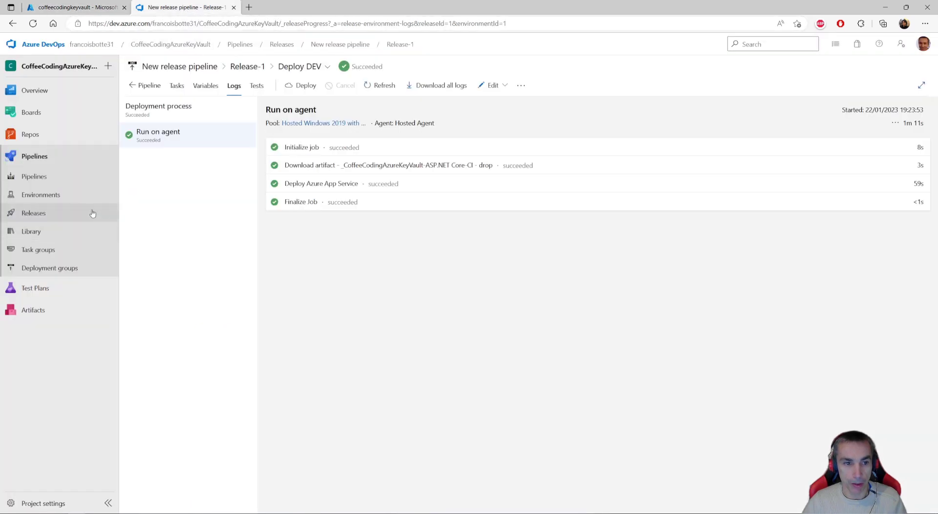
click(35, 214)
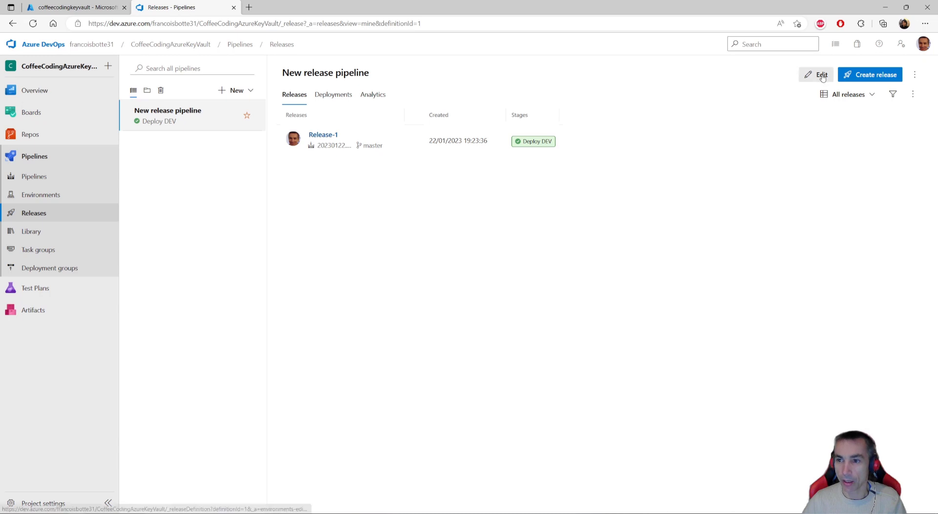
click(822, 77)
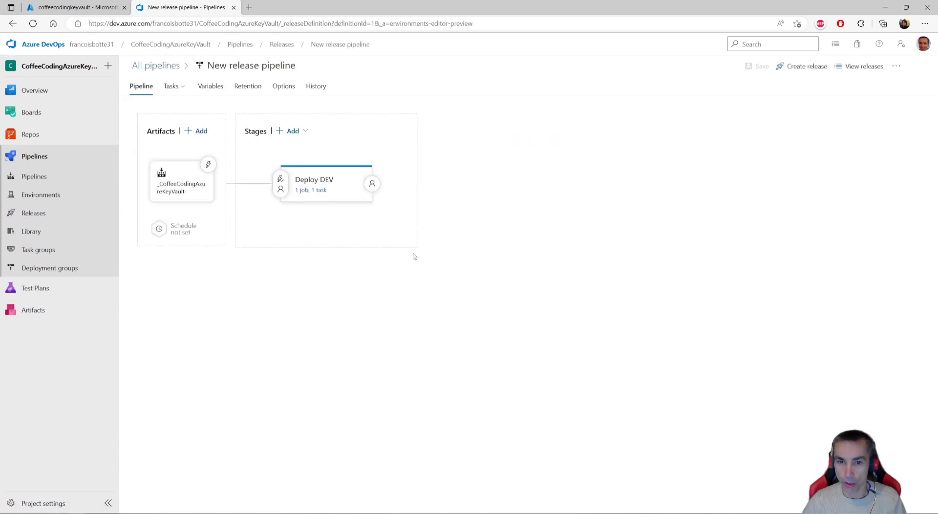
click(311, 190)
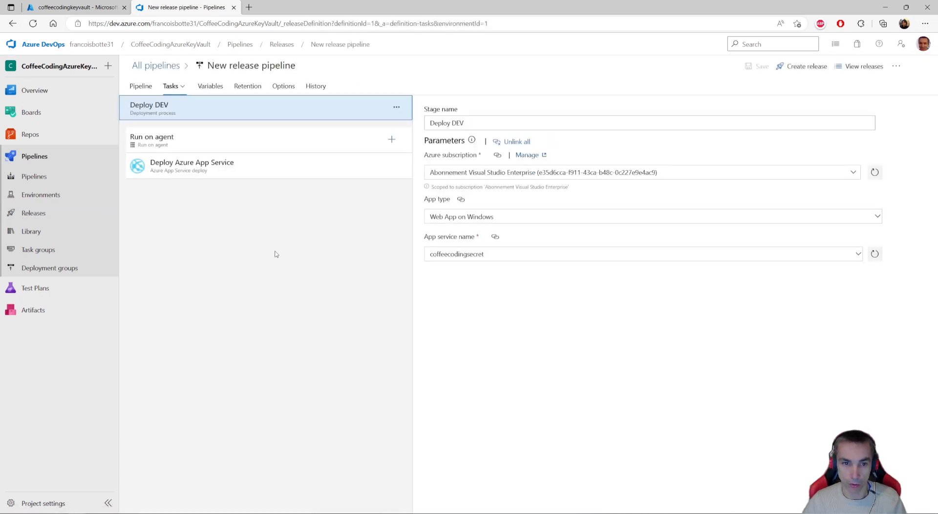
- Add a File transform task to Run on agent and place it before Deploy Azure App Service
click(391, 140)
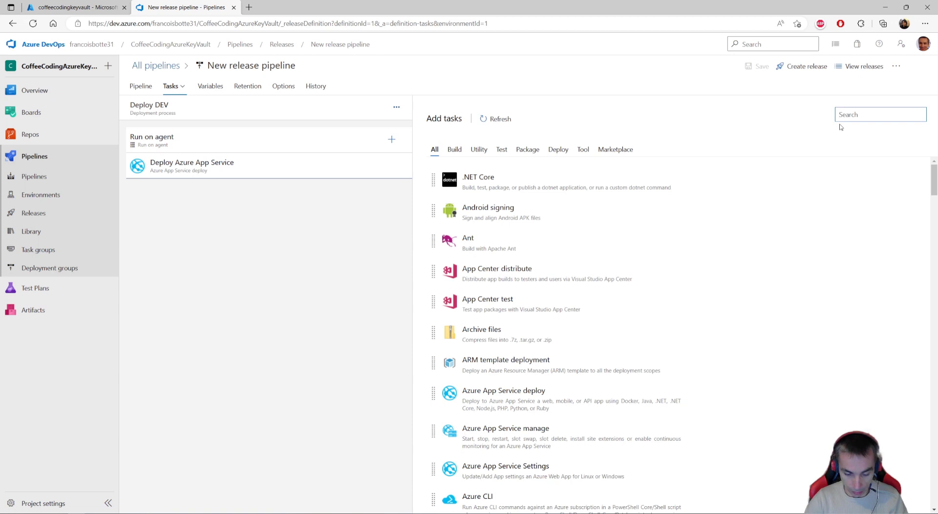
text(file tr)
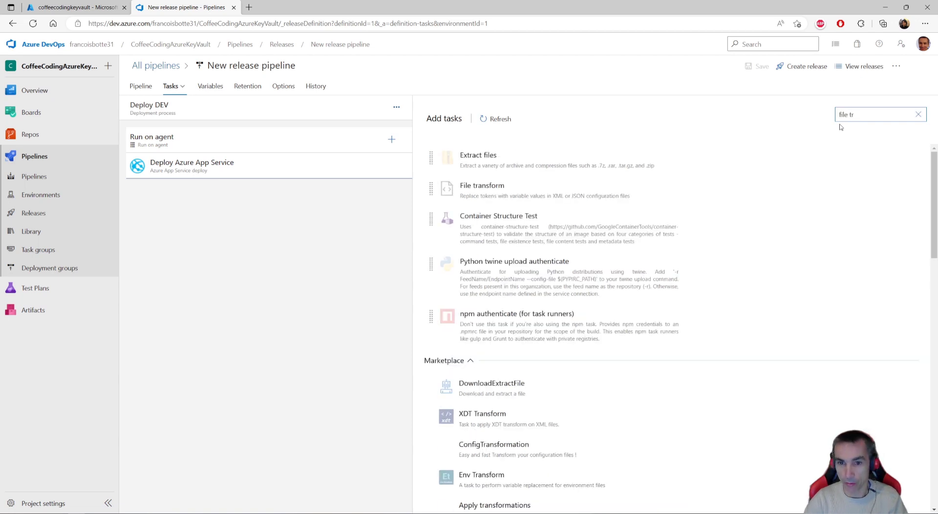
click(485, 191)
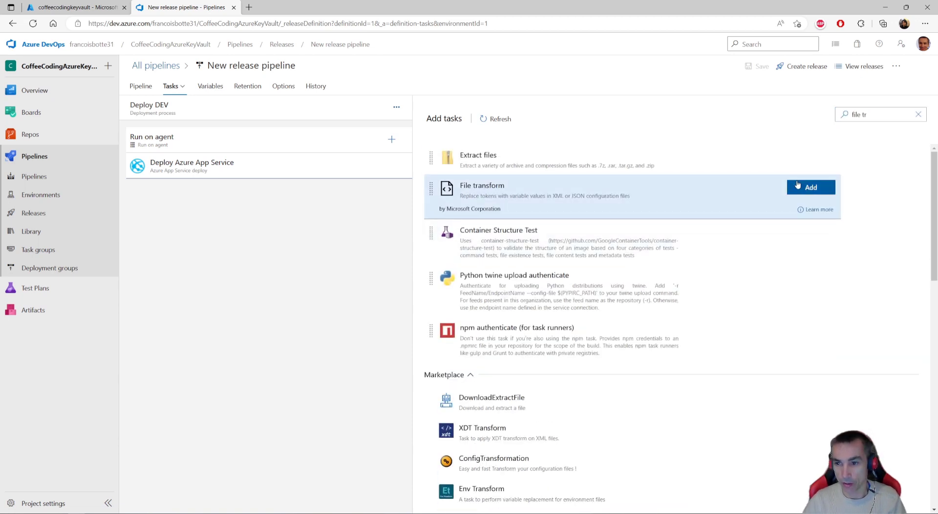
click(813, 191)
drag(213, 199, 215, 162)
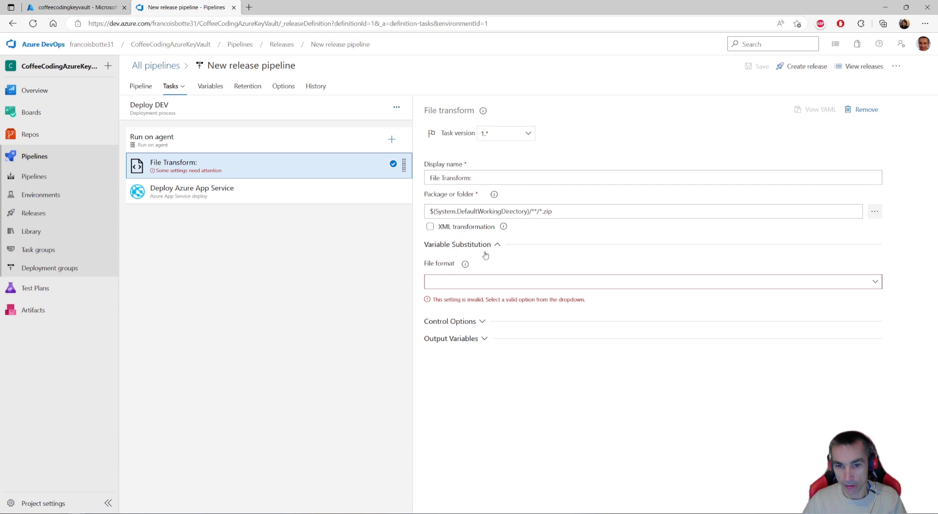
- Set the File Transform task's variable substitution format to JSON and save the release pipeline
click(506, 282)
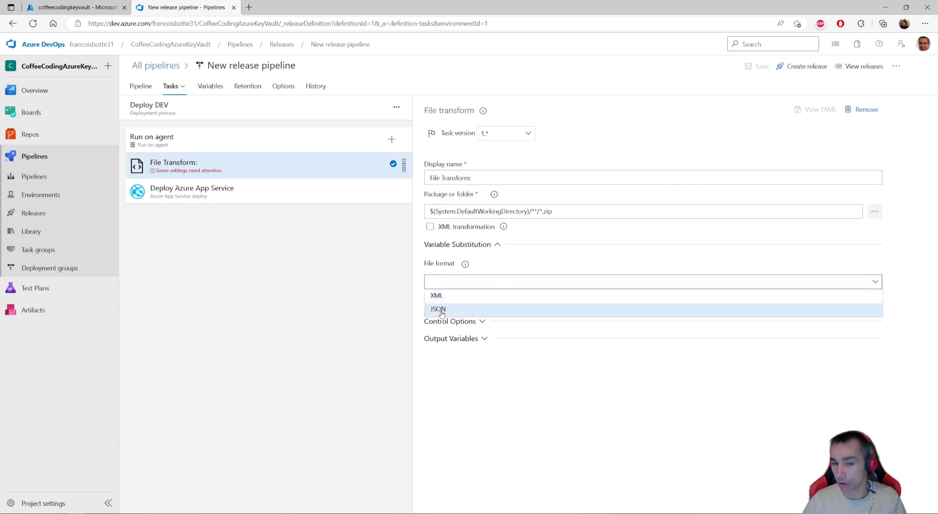
click(441, 311)
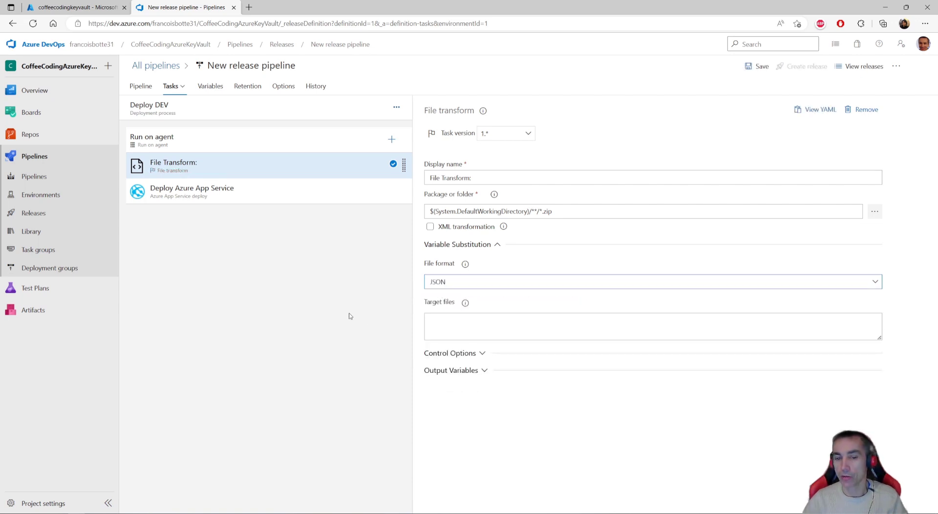
click(470, 326)
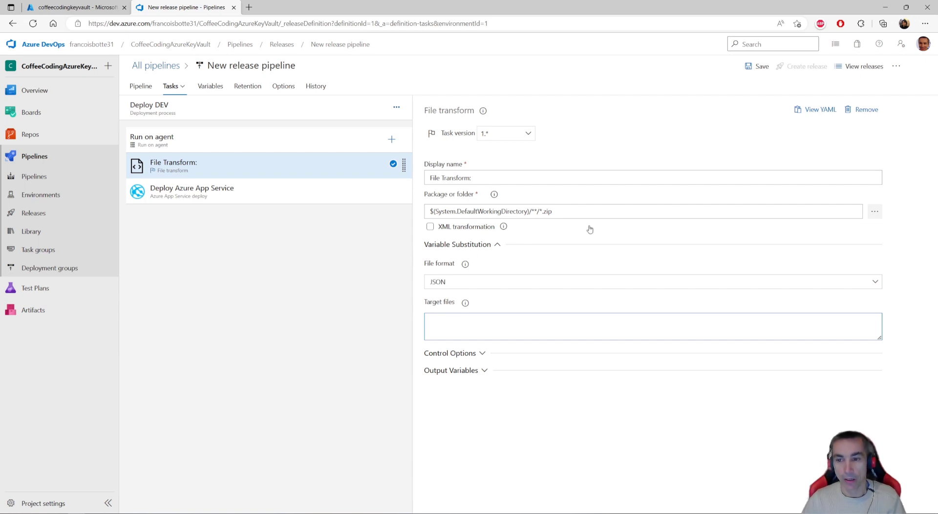
click(761, 68)
click(511, 310)
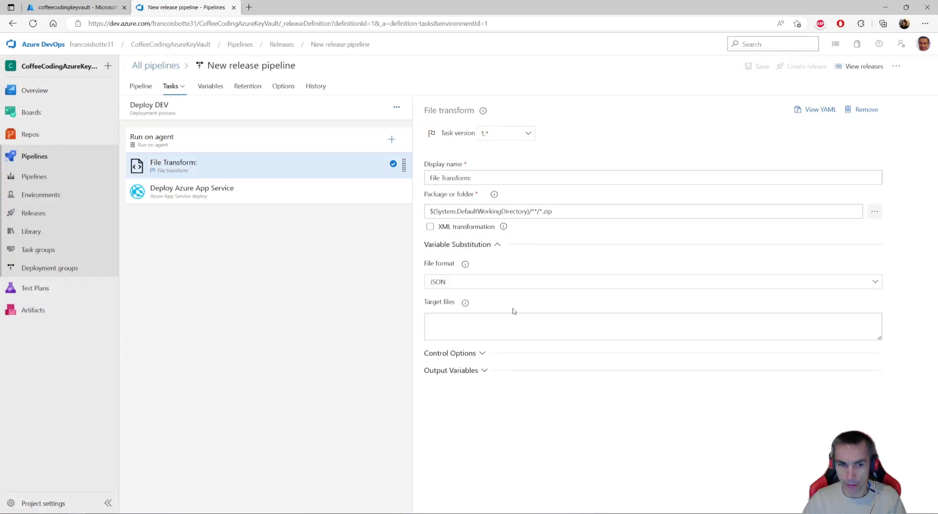
- Create a new variable group in the pipeline library and name it VariableCoffeeCoding
click(34, 234)
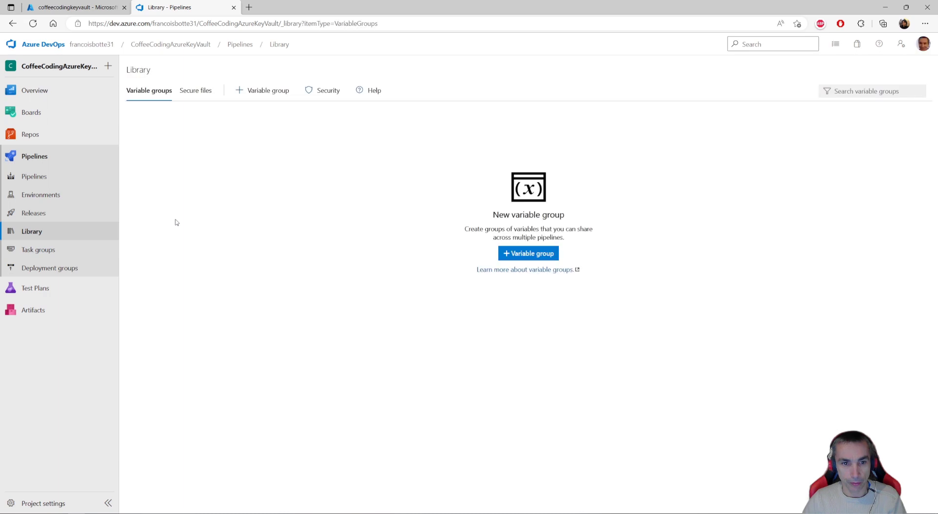
click(527, 256)
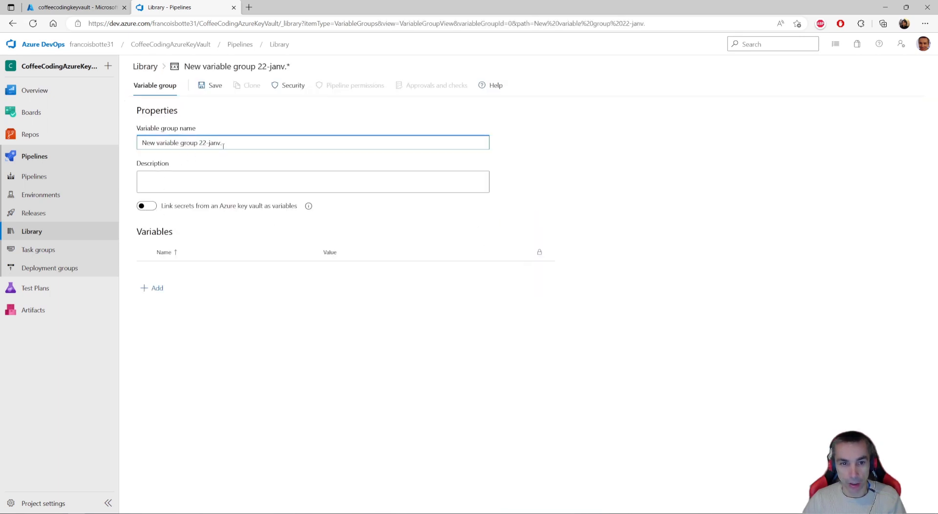
drag(229, 140, 122, 139)
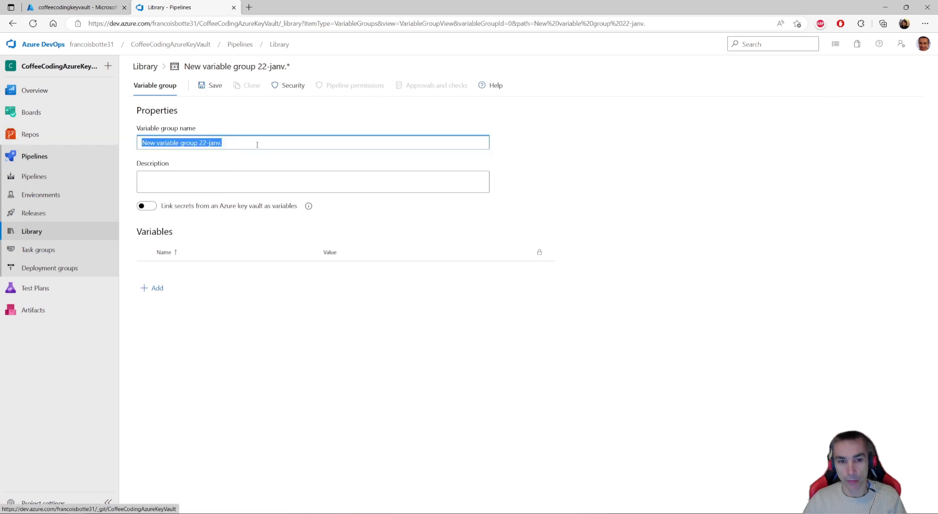
text(V)
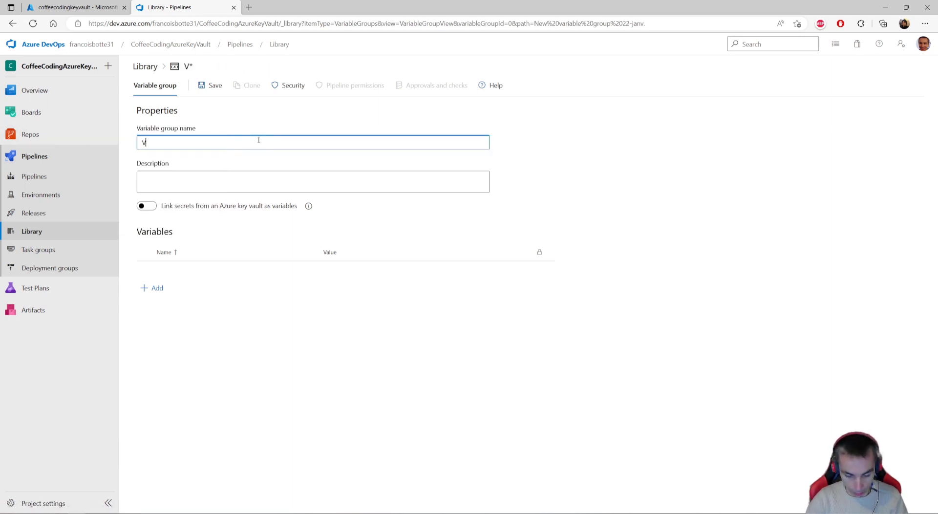
text(ariableCoffeeCondi)
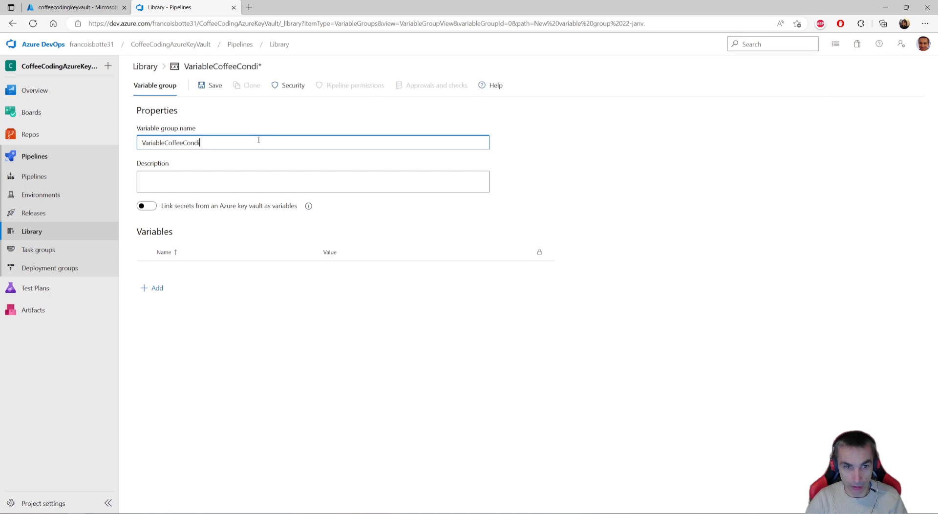
key(BackSpace)
key(BackSpace)
key(BackSpace)
text(ding)
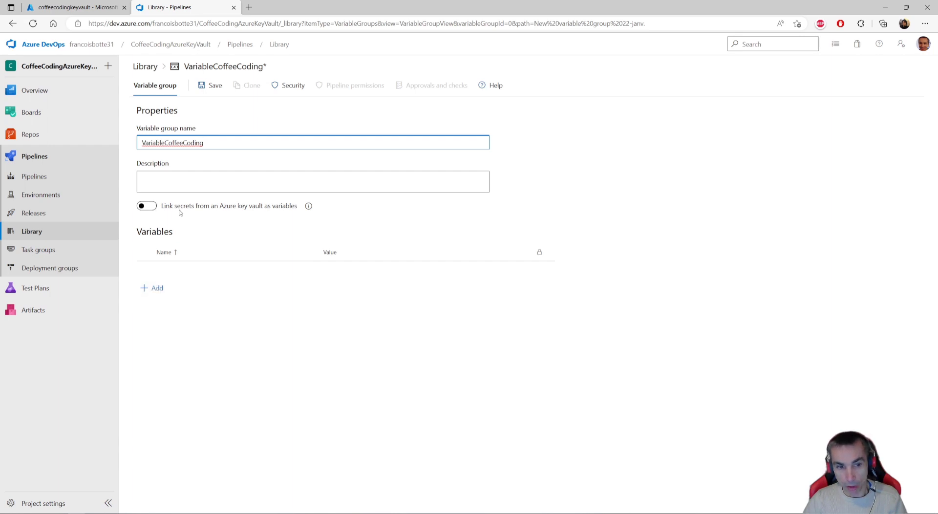
- Link the variable group to coffeecodingkeyvault through the existing Abonnement Visual Studio Enterprise service connection and authorize access to the vault
click(149, 207)
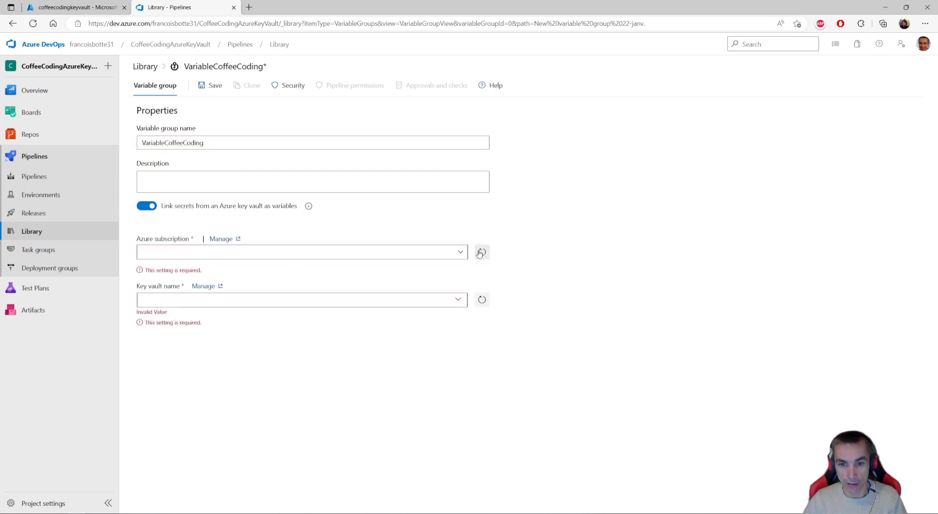
click(227, 256)
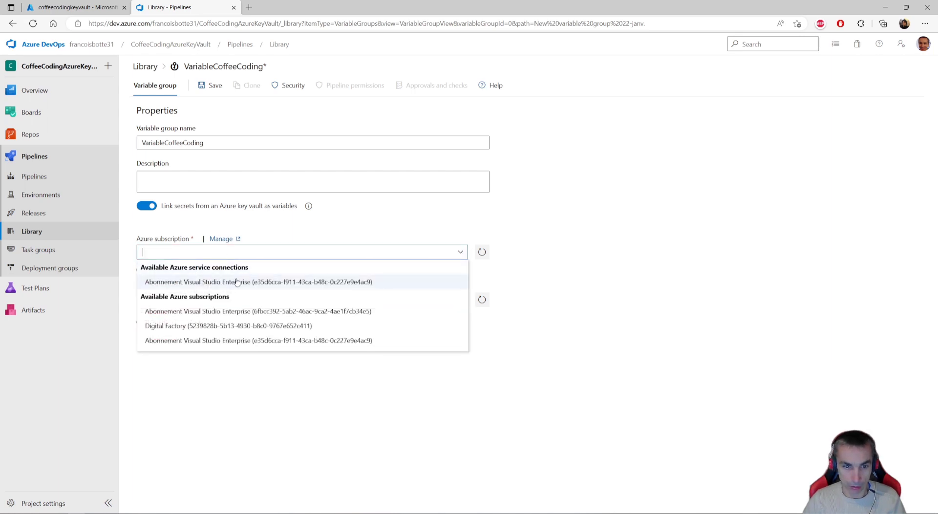
click(237, 282)
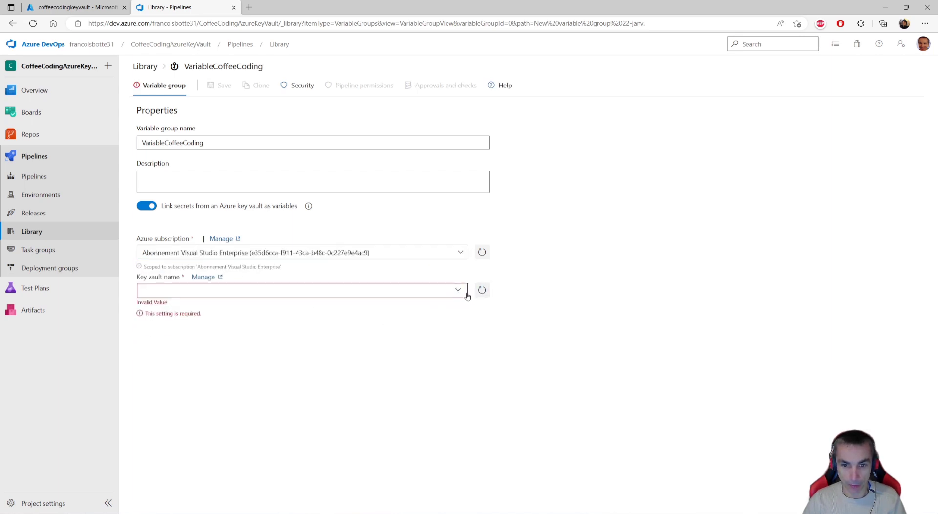
click(458, 289)
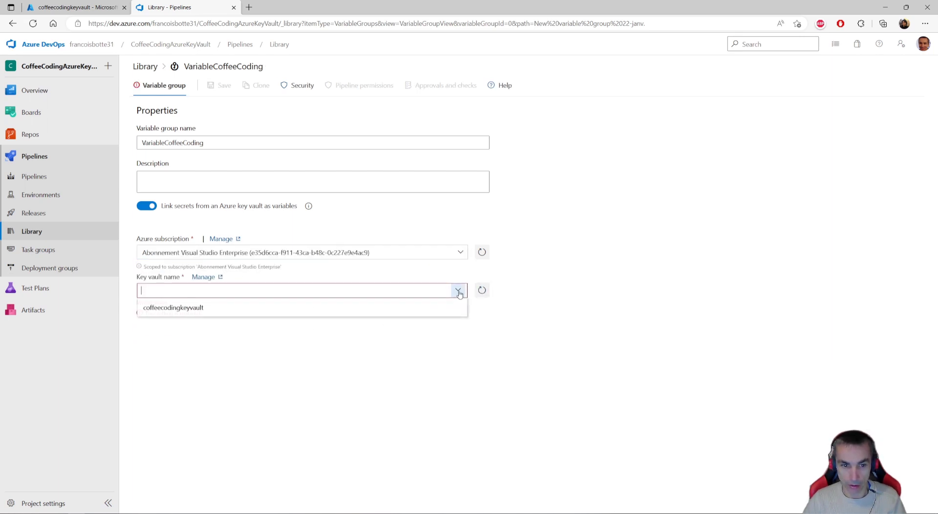
click(184, 309)
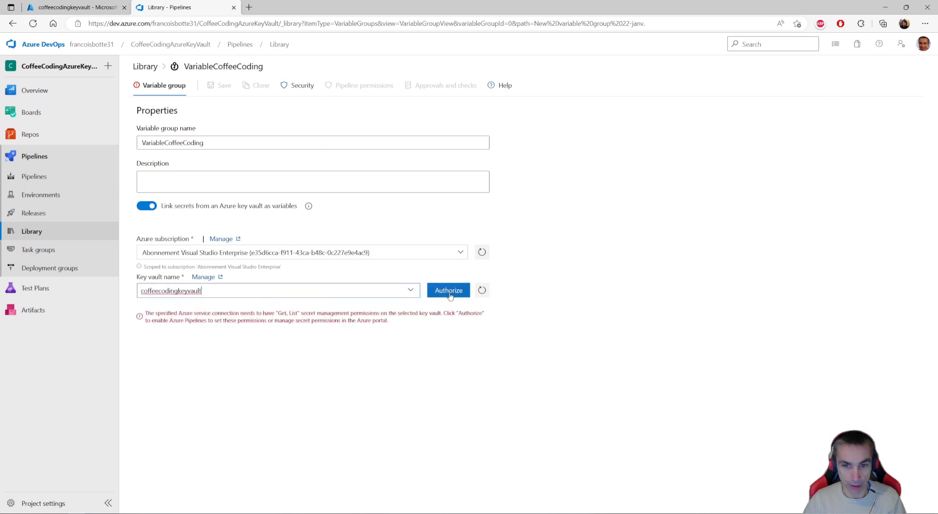
click(449, 292)
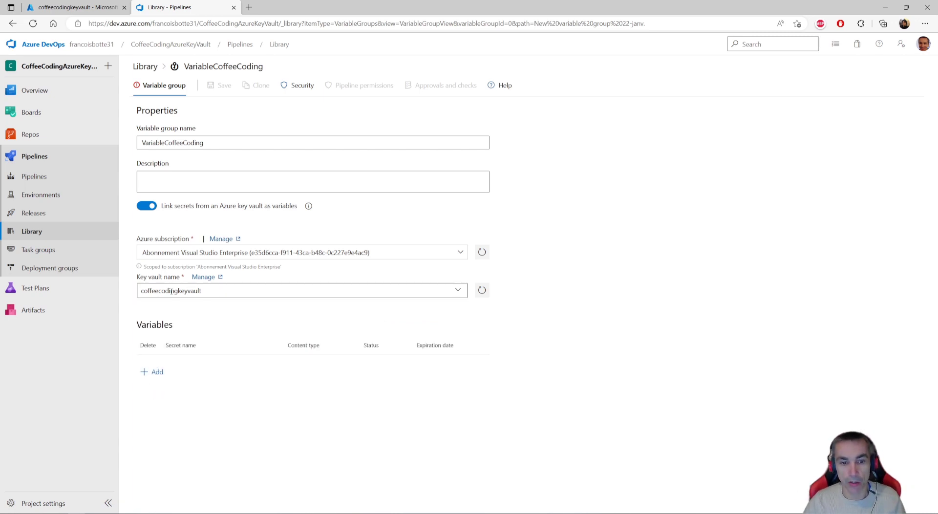
- Include the MySecretValue secret in the variable group and save the group
click(157, 374)
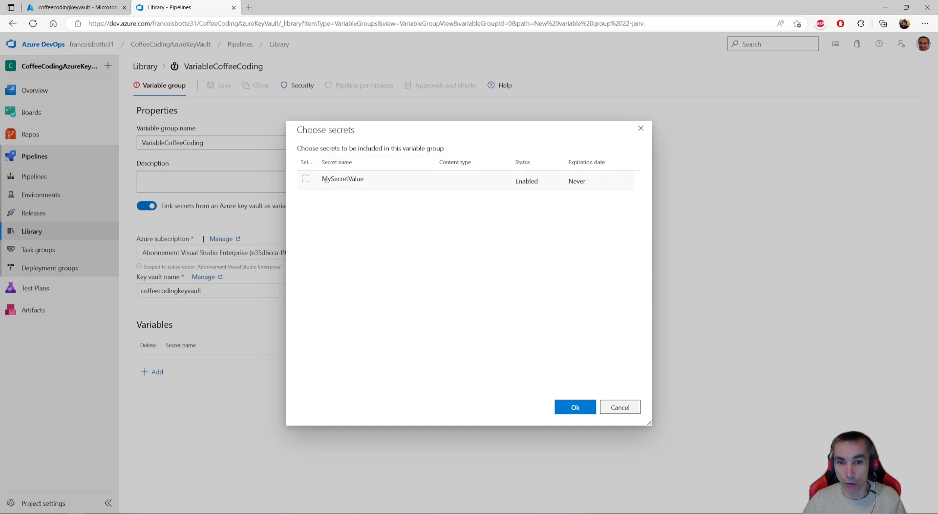
click(305, 179)
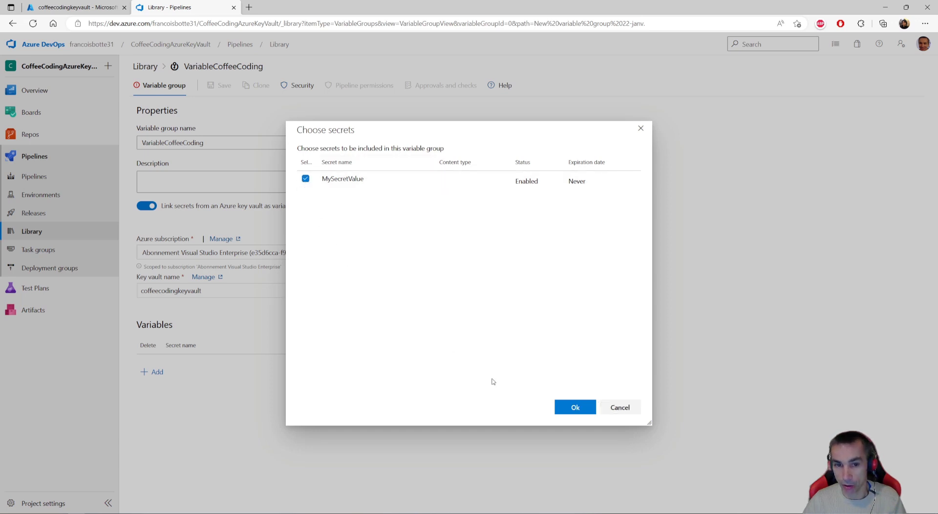
click(574, 407)
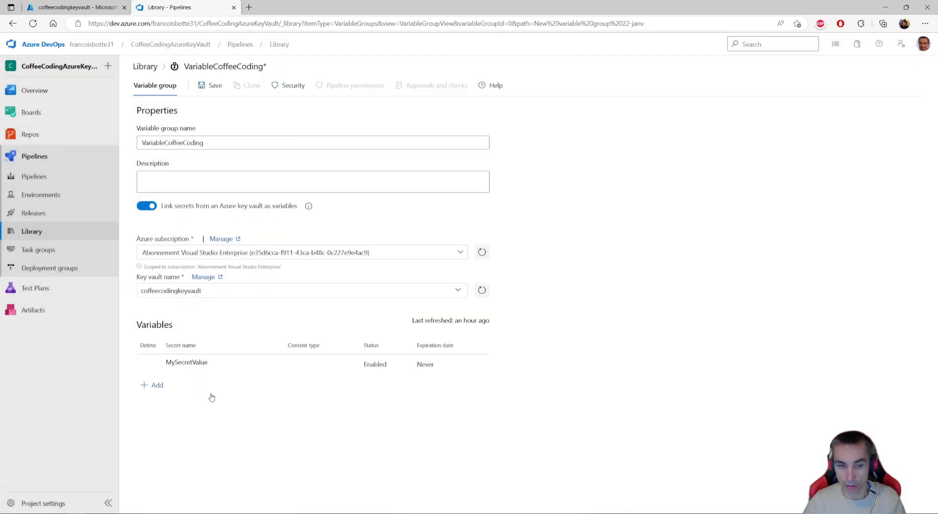
click(211, 86)
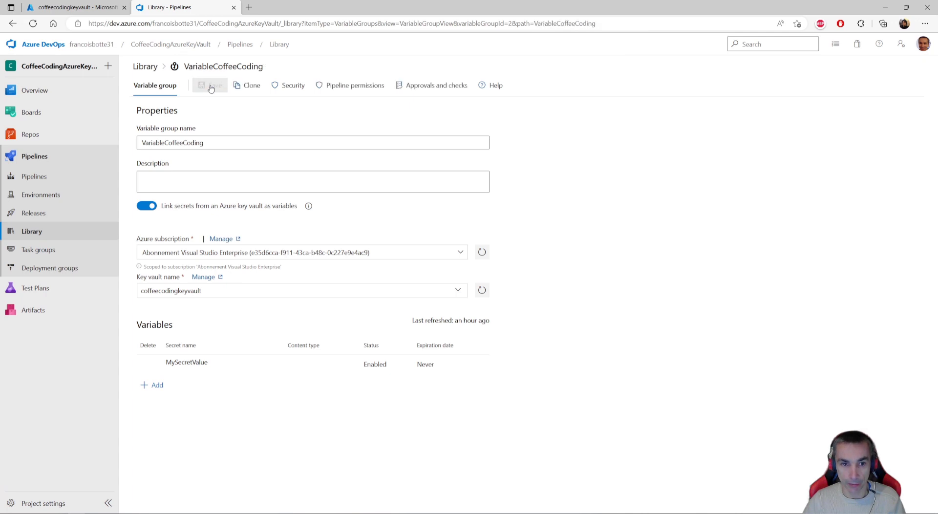
- Link the VariableCoffeeCoding variable group to the release pipeline with Release scope and expand it to show its variables
click(33, 213)
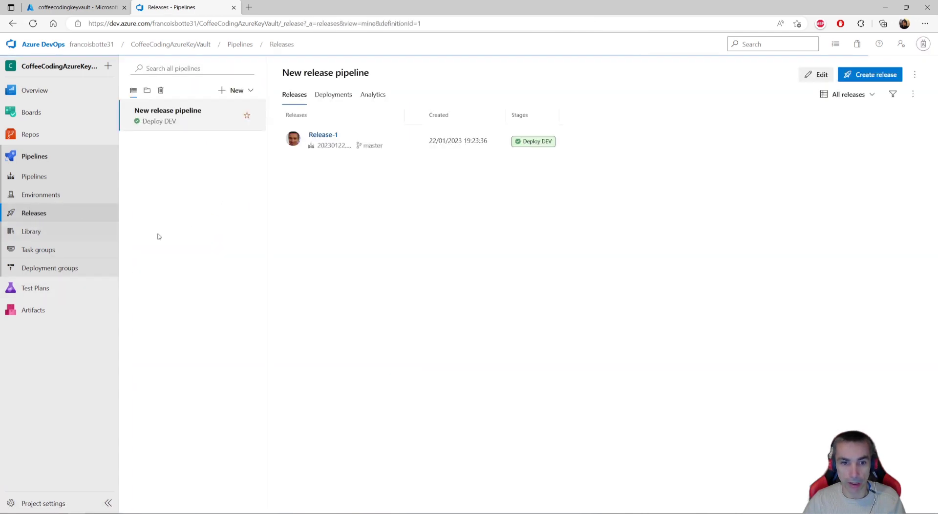
click(815, 74)
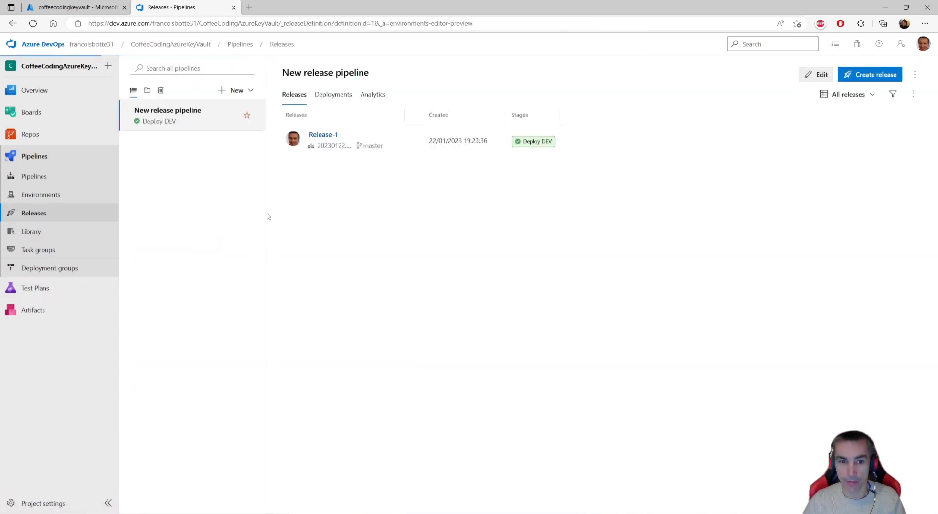
click(211, 91)
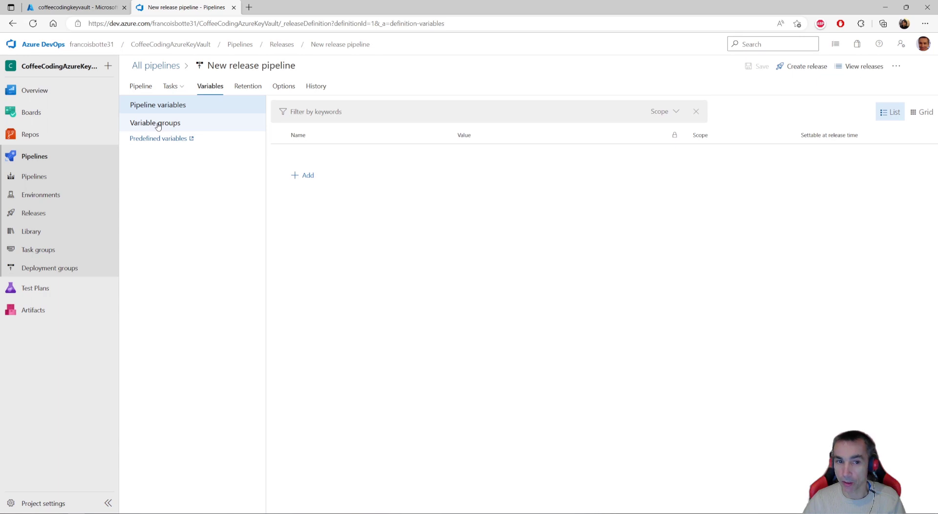
click(158, 126)
click(325, 132)
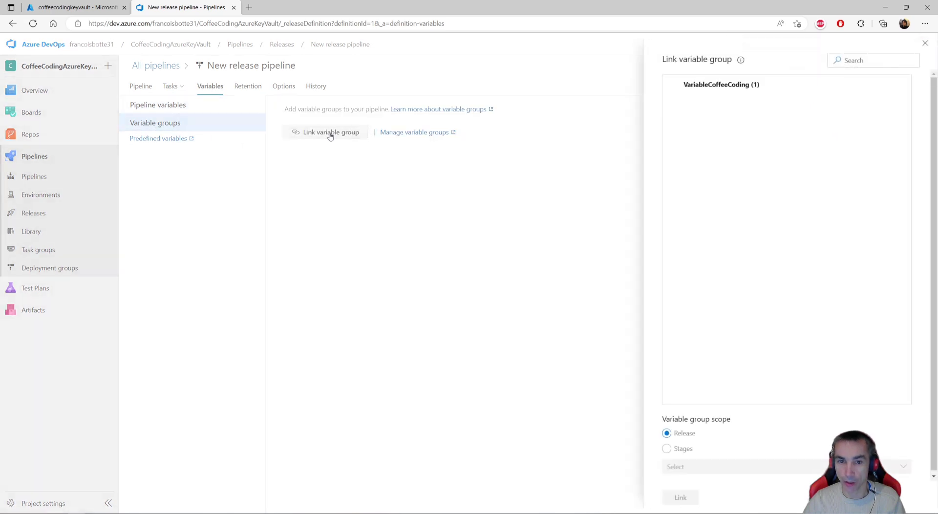
click(675, 86)
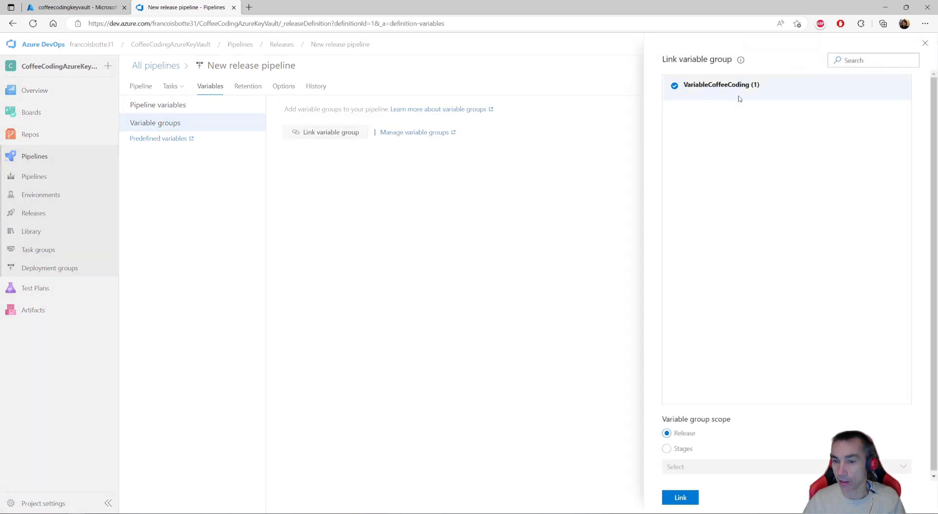
click(684, 498)
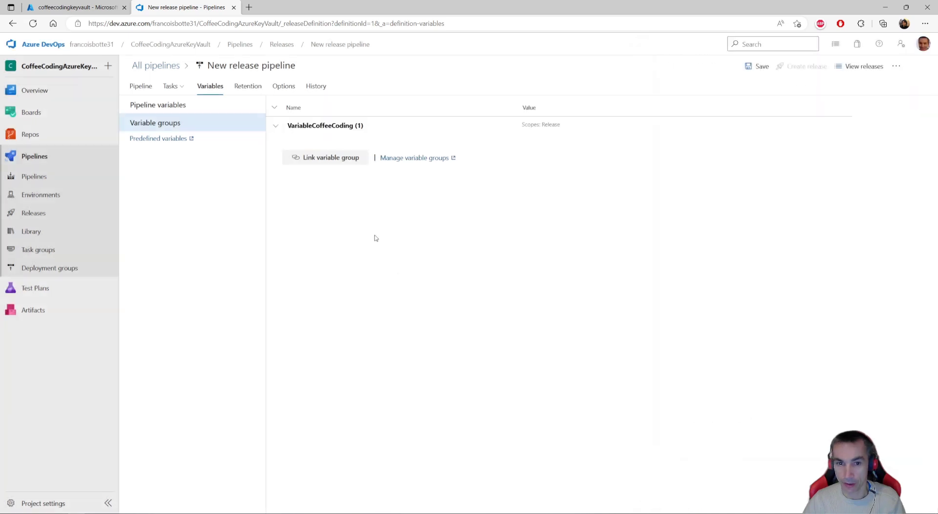
click(275, 128)
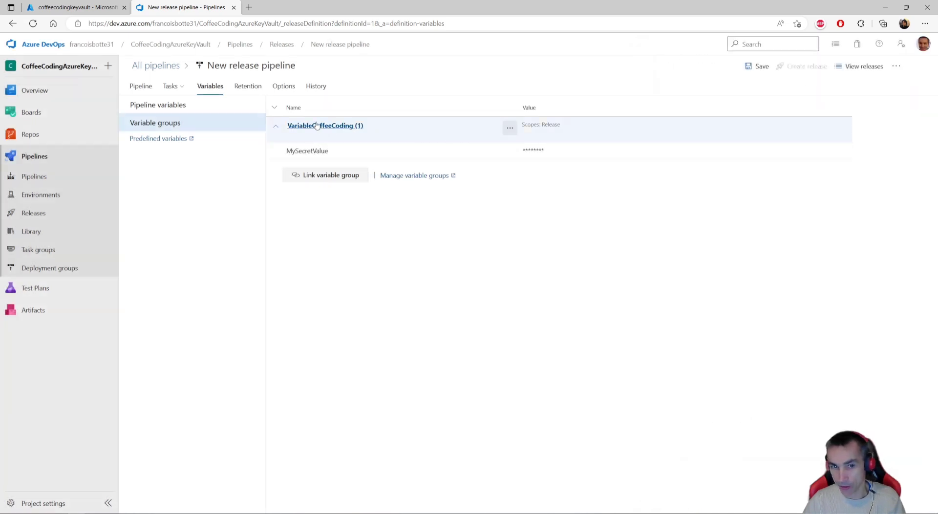
- Review the File Transform task in the Deploy DEV stage and save the release pipeline without a comment
click(171, 88)
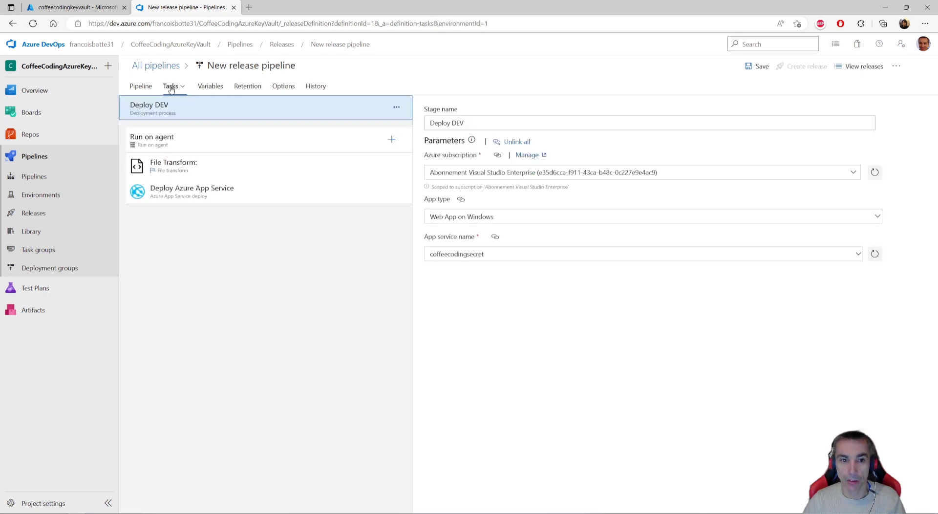
click(179, 176)
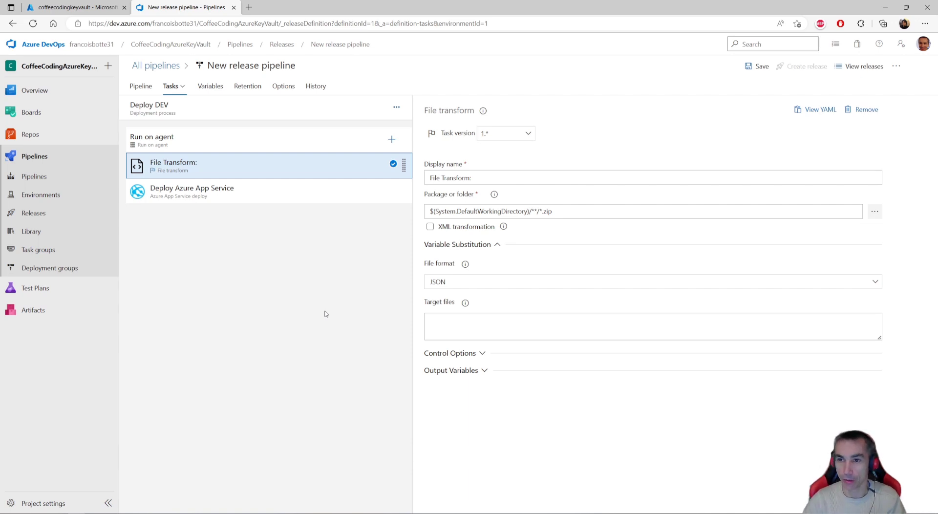
click(748, 68)
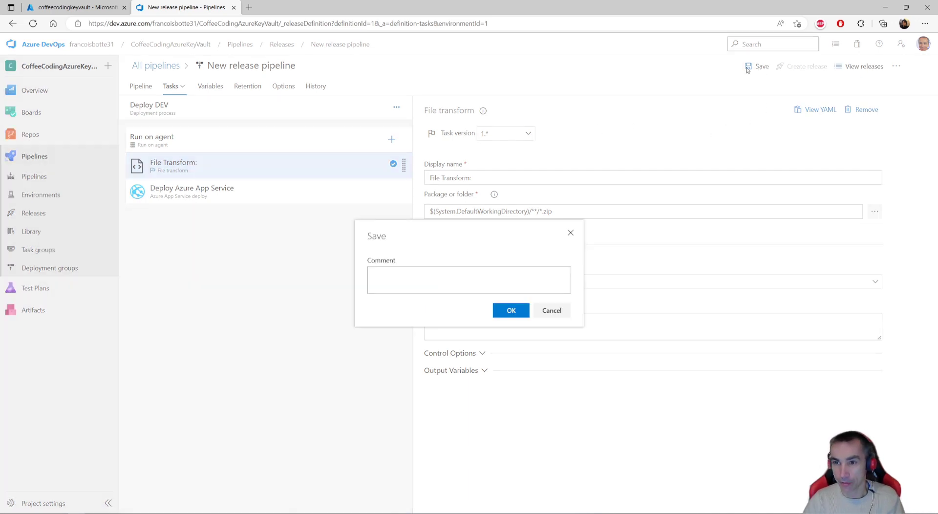
click(515, 315)
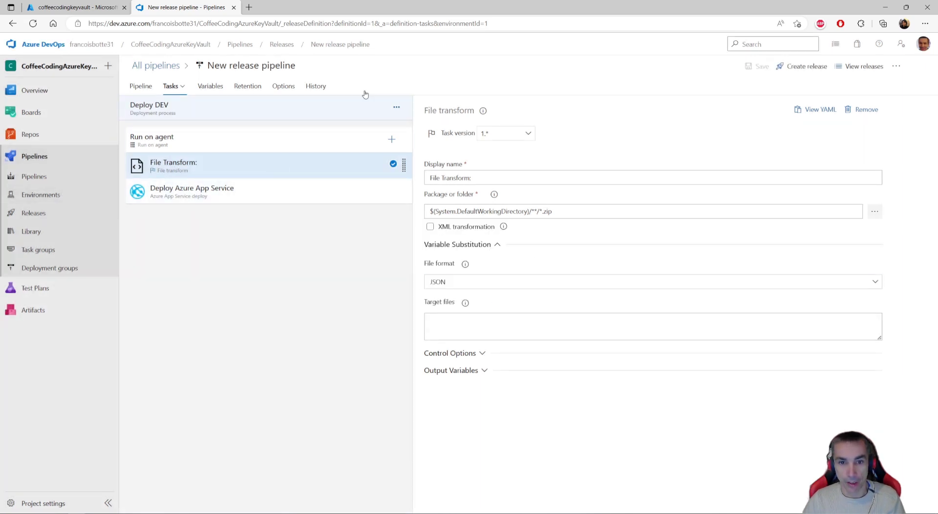
- Create a new release from the pipeline and open the logs of its Deploy DEV stage
click(805, 65)
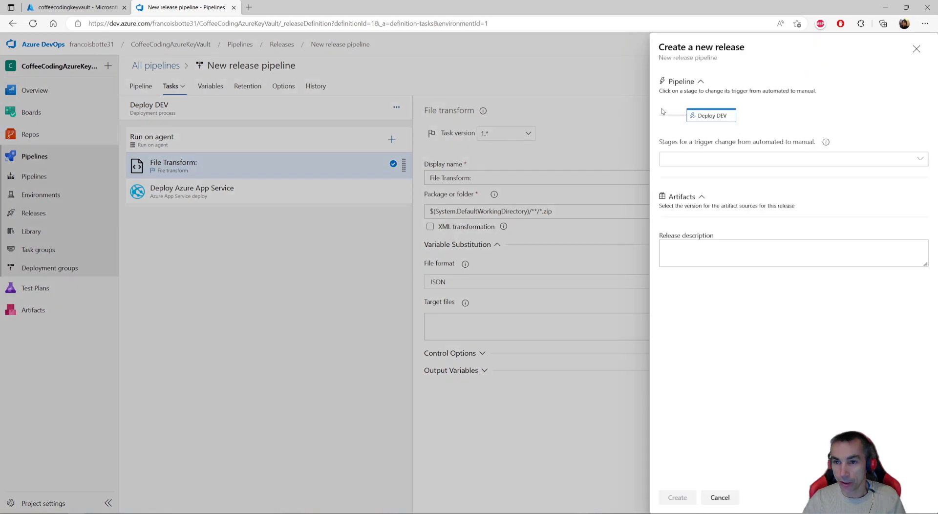
click(686, 499)
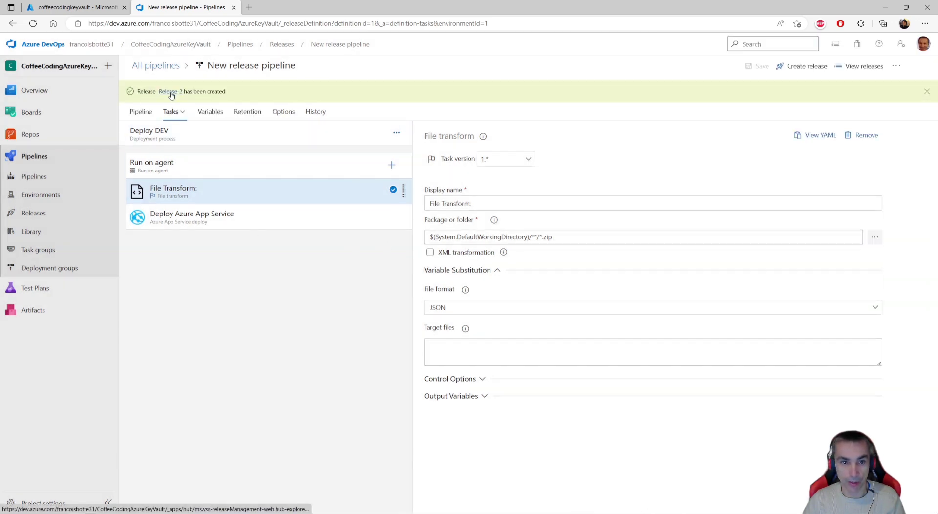
click(171, 92)
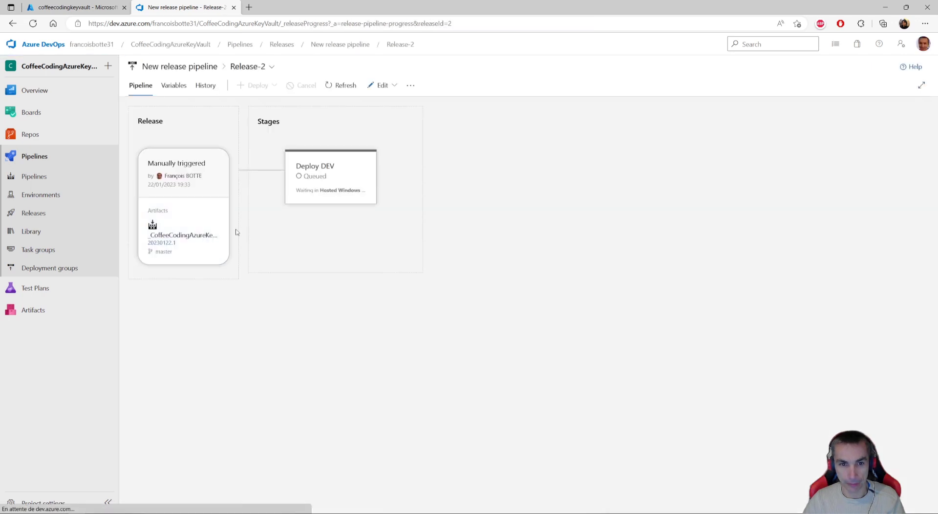
mouse_move(359, 196)
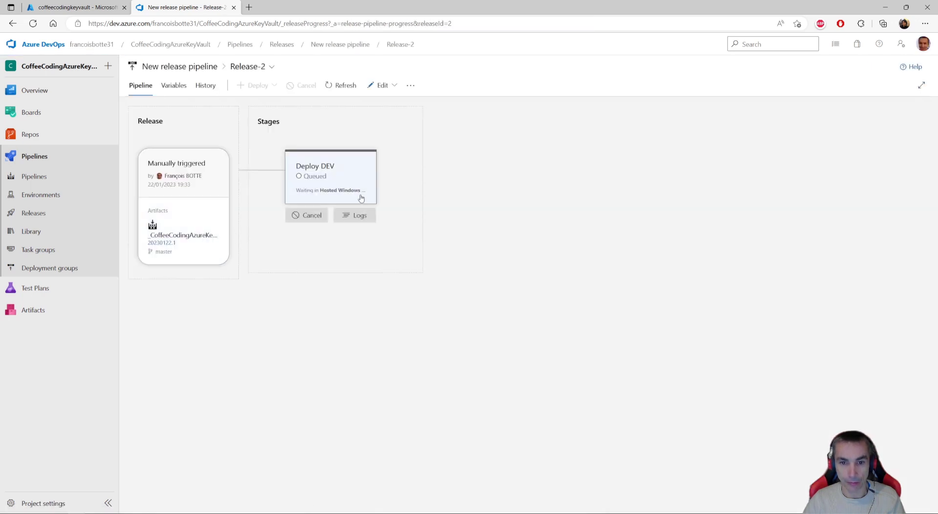
click(357, 215)
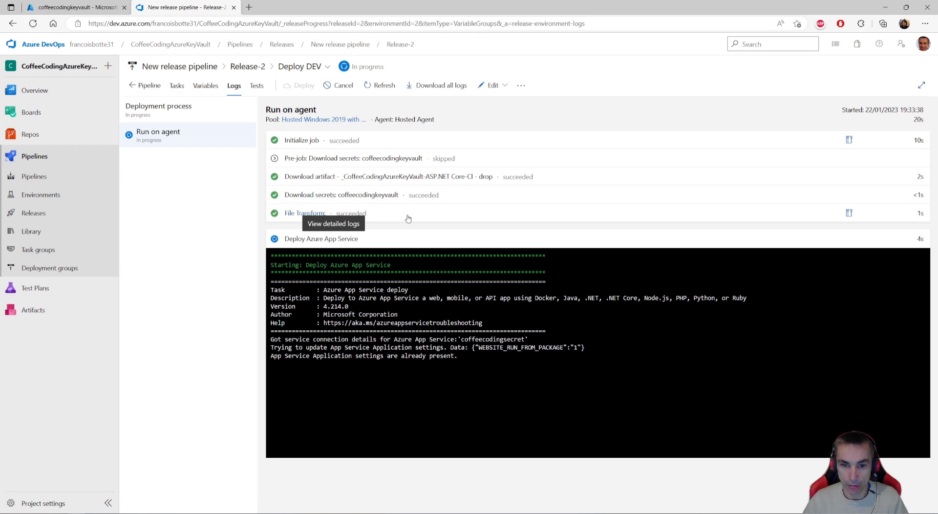
- Examine the File Transform task's detailed log for the MySecretValue substitution, then close the log
click(405, 218)
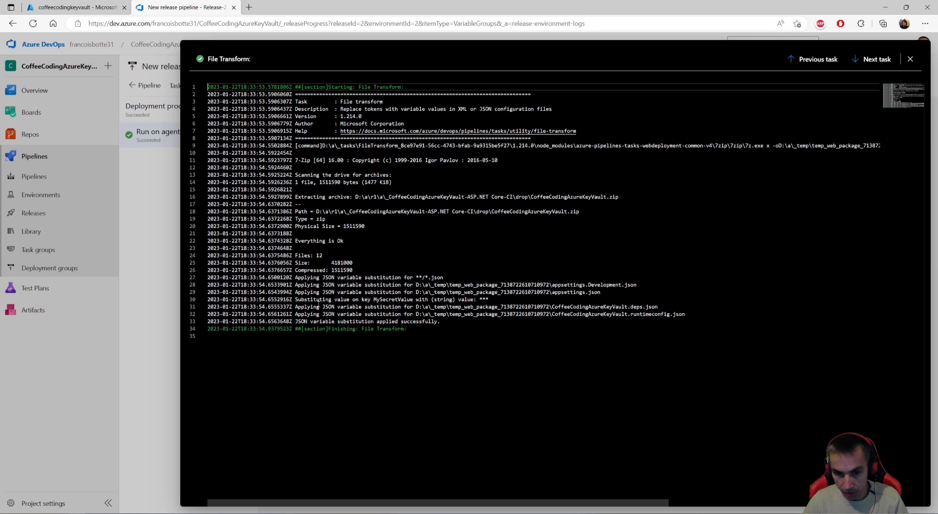
drag(295, 300, 499, 297)
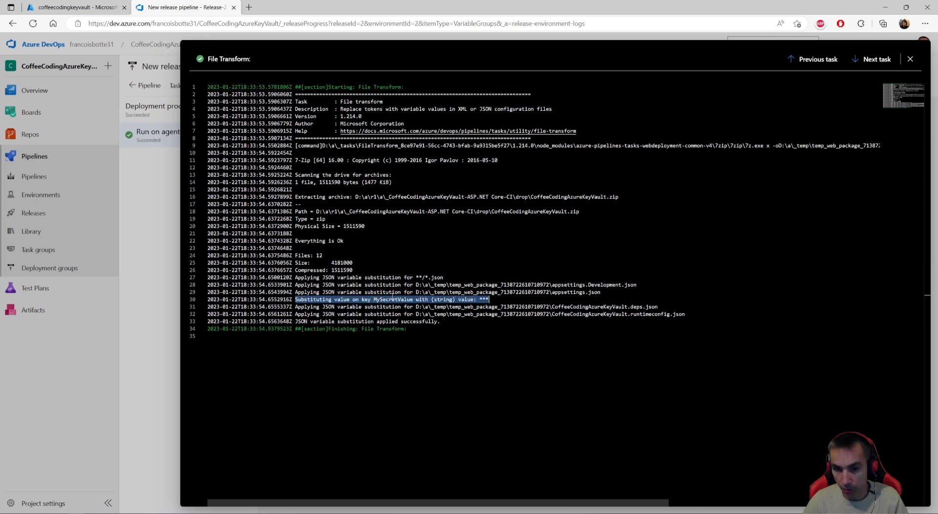
click(393, 299)
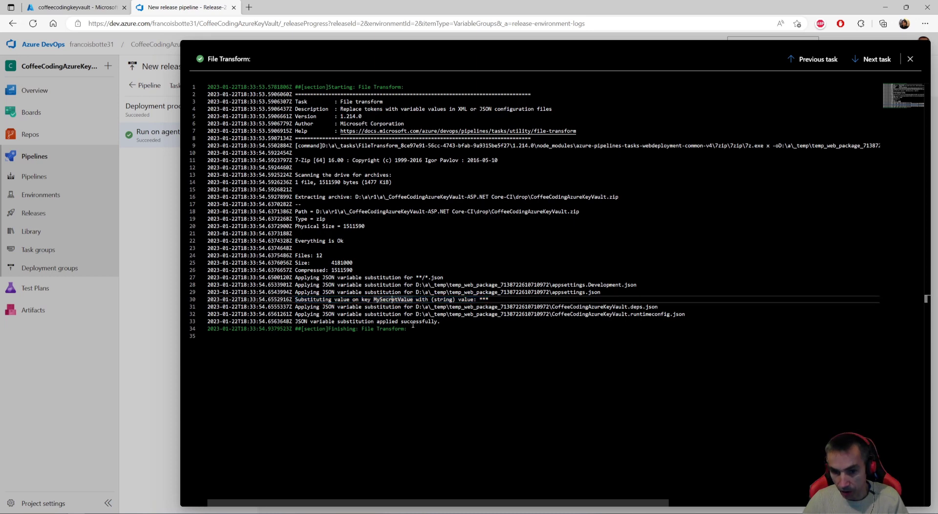
click(910, 59)
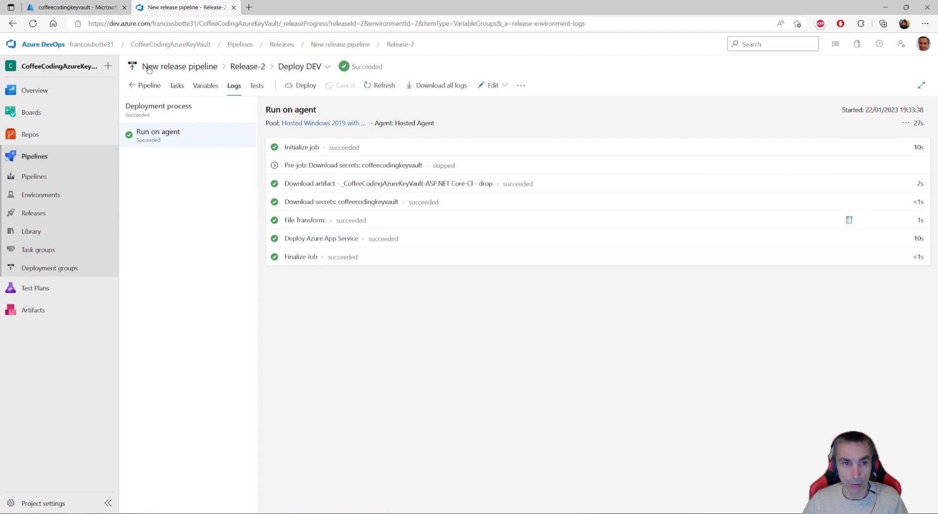
- Switch to the Azure portal and open the coffeecodingsecret App Service from the recent resources
click(83, 9)
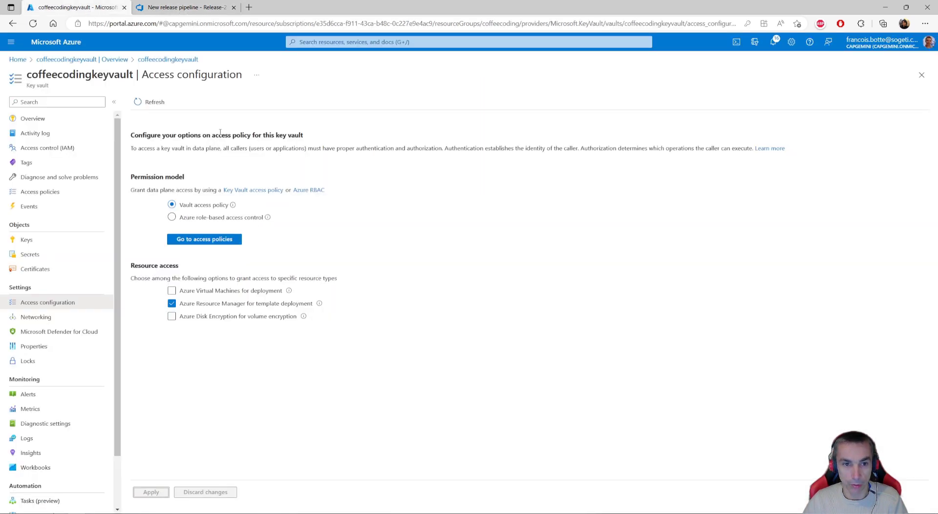
click(108, 60)
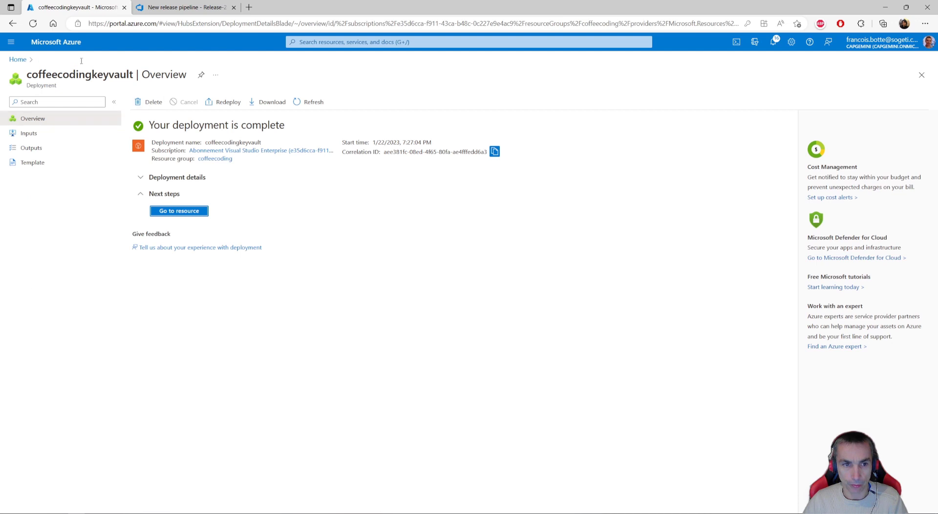
click(18, 59)
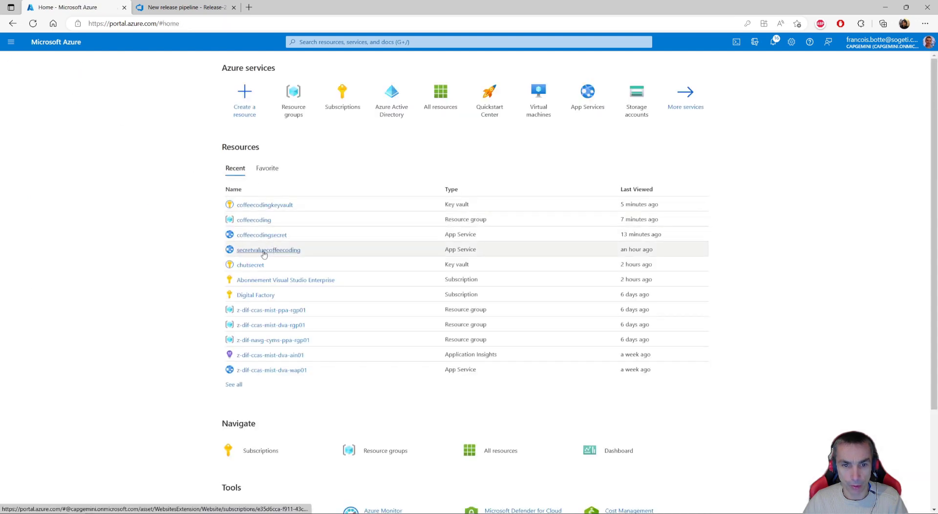
click(264, 251)
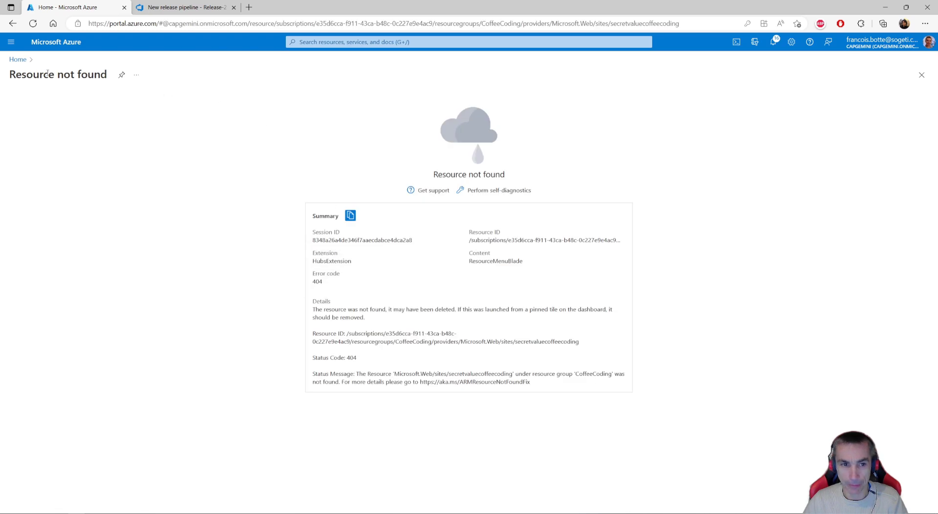
click(13, 23)
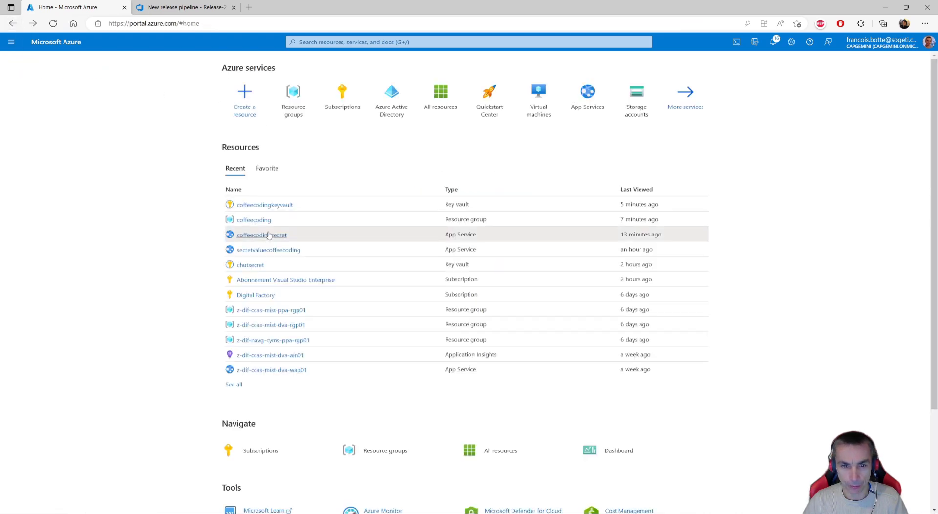
click(269, 236)
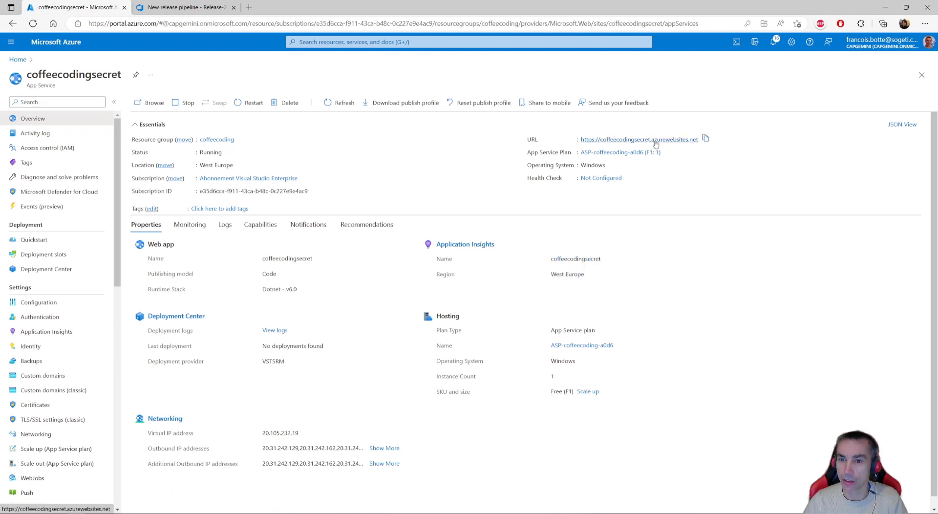
- Open the coffeecodingsecret web app's site and go to its /api/MySecret endpoint
click(655, 140)
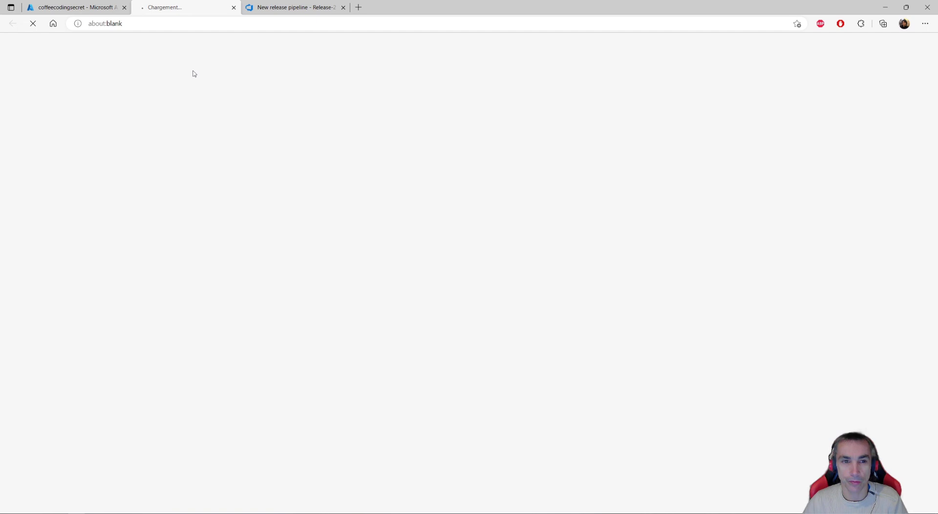
click(281, 22)
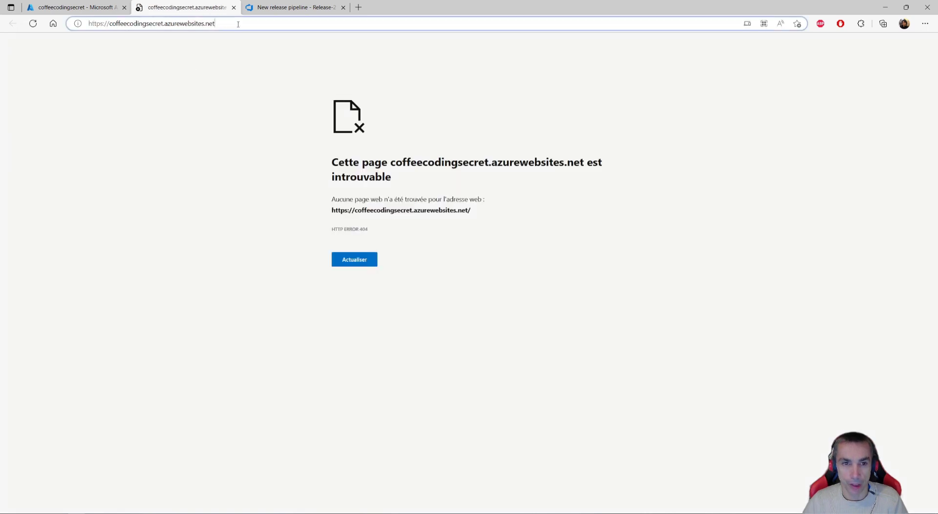
text(/ap)
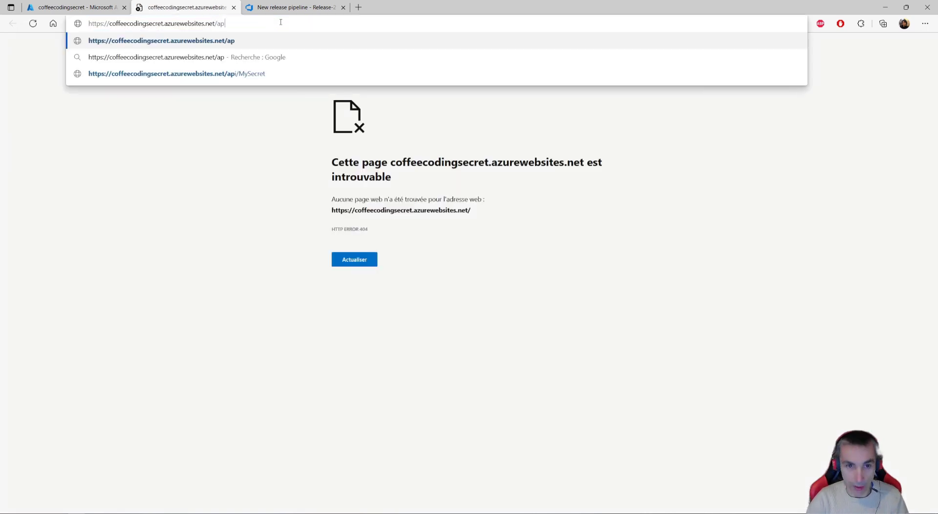
text(i/)
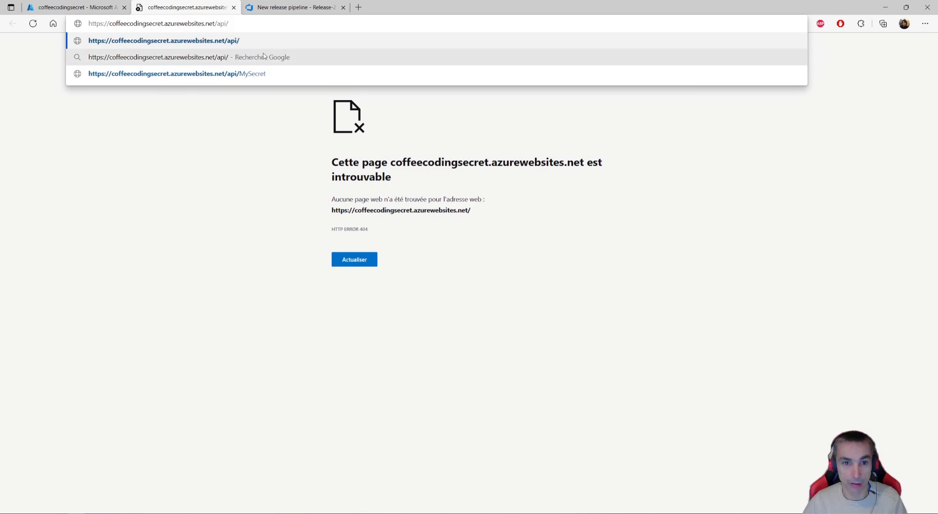
click(251, 74)
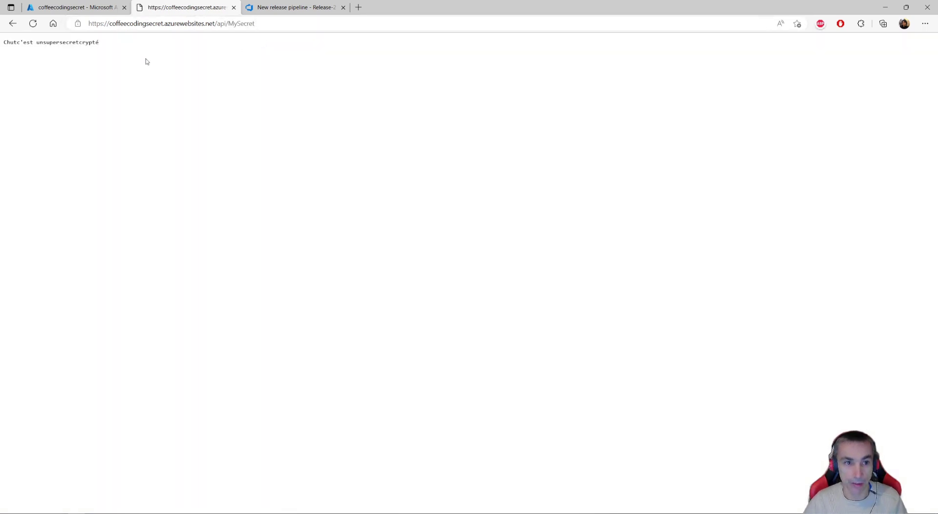
- Compare the secret text returned by the endpoint with the MySecretValue entry in appsettings.json in Visual Studio, and return to the browser
drag(105, 43, 4, 43)
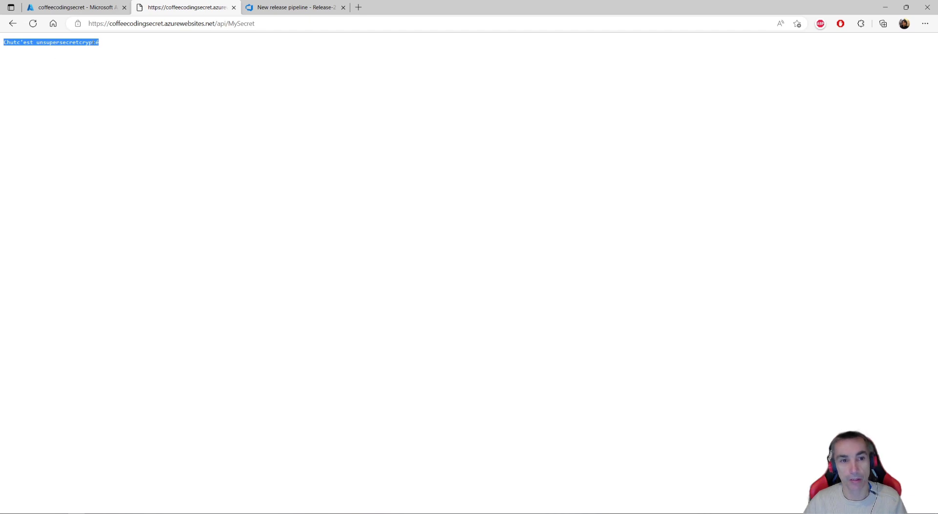
key(alt+Tab)
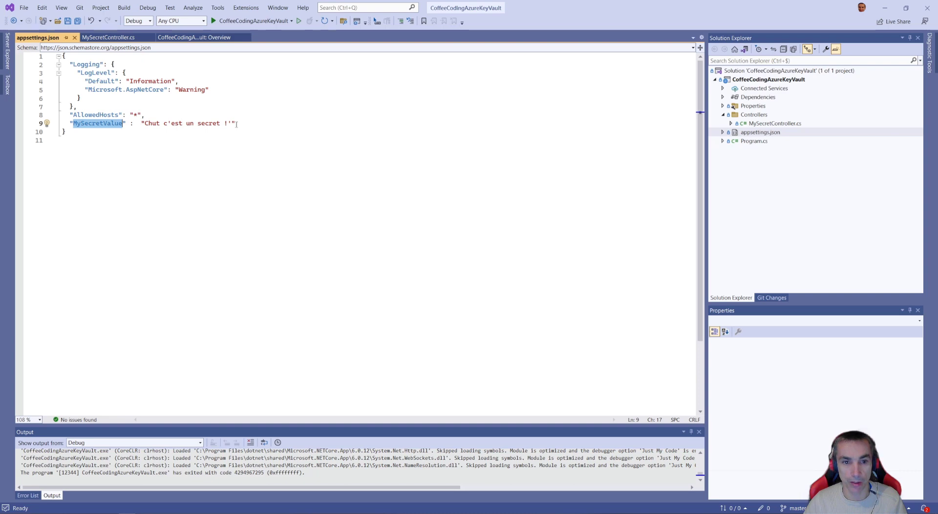
click(885, 8)
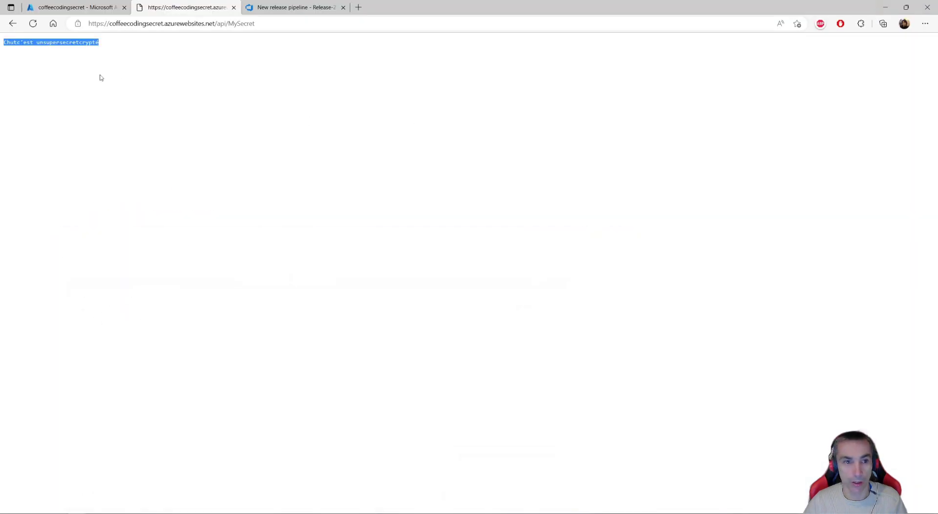
click(102, 57)
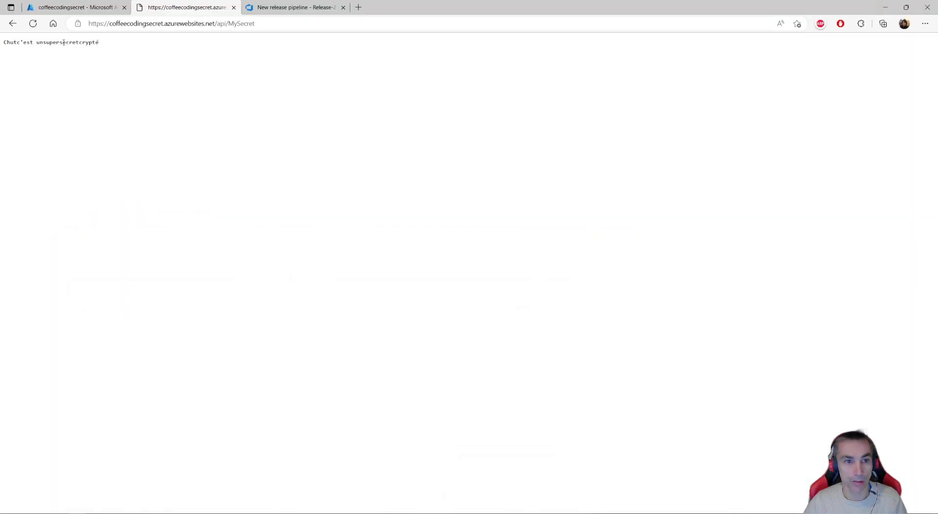